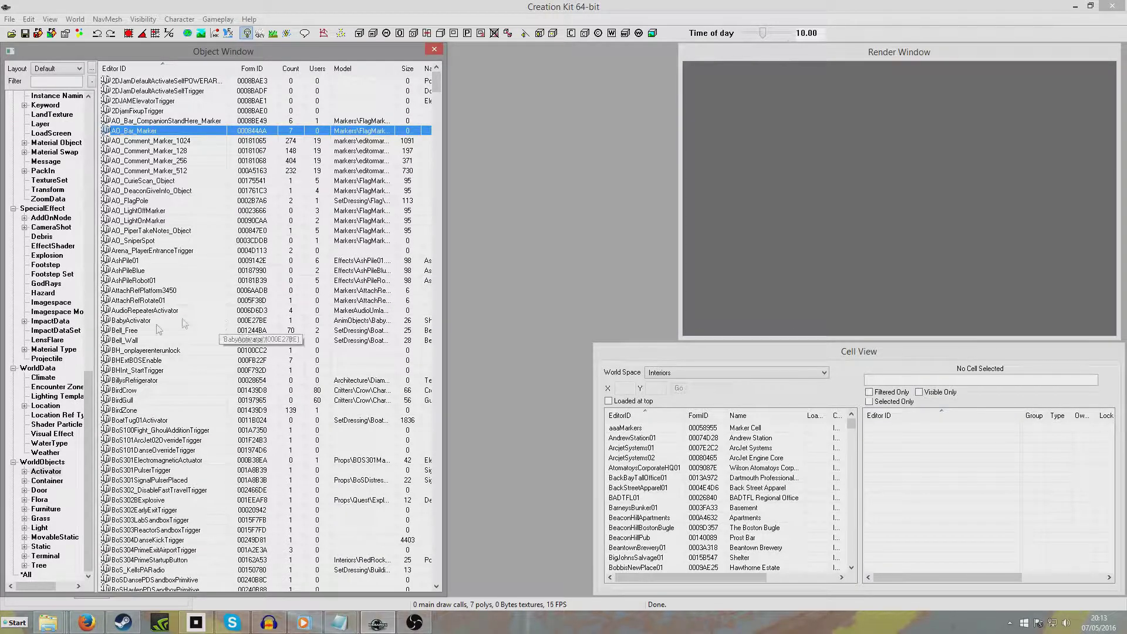
Create a new male voice type with ID ConvTutVoice
drag(92, 387, 76, 118)
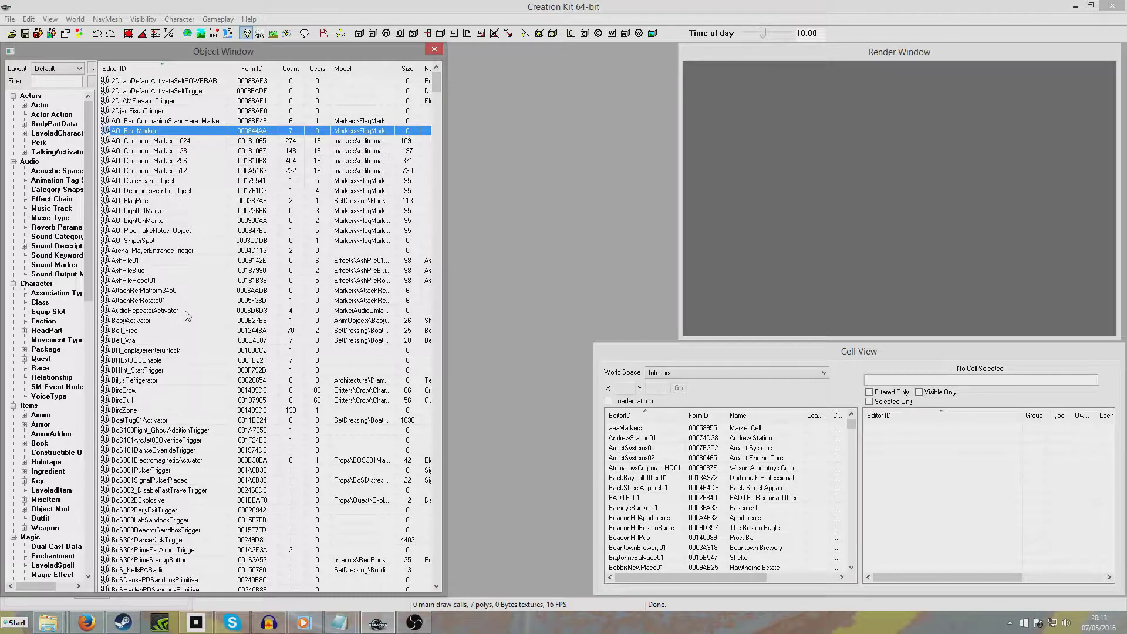
click(64, 397)
right_click(176, 253)
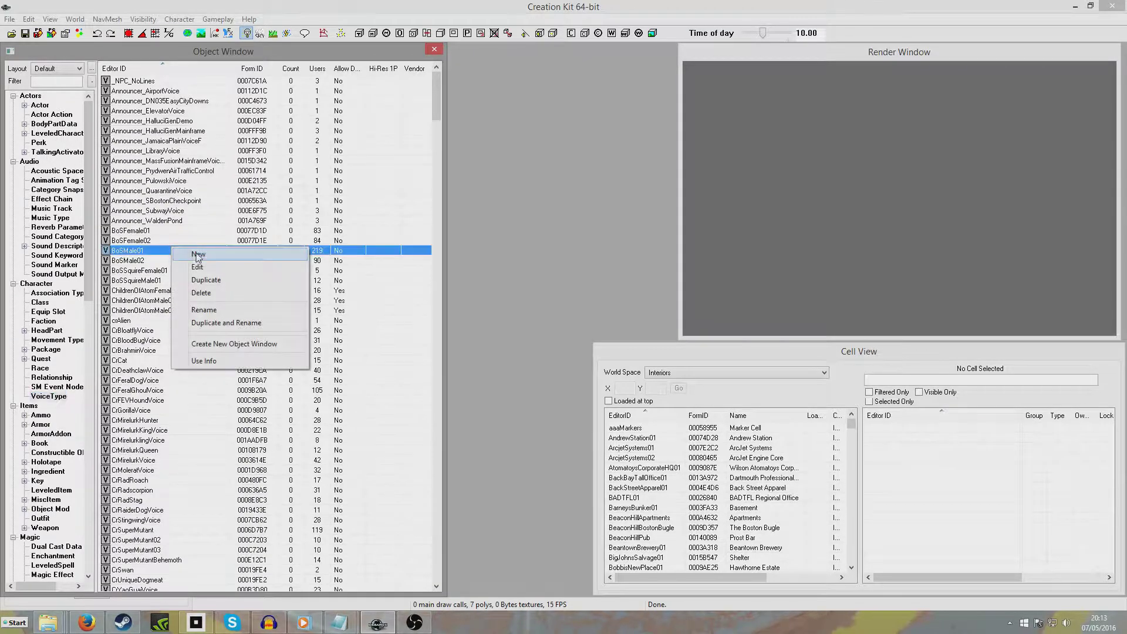
click(189, 258)
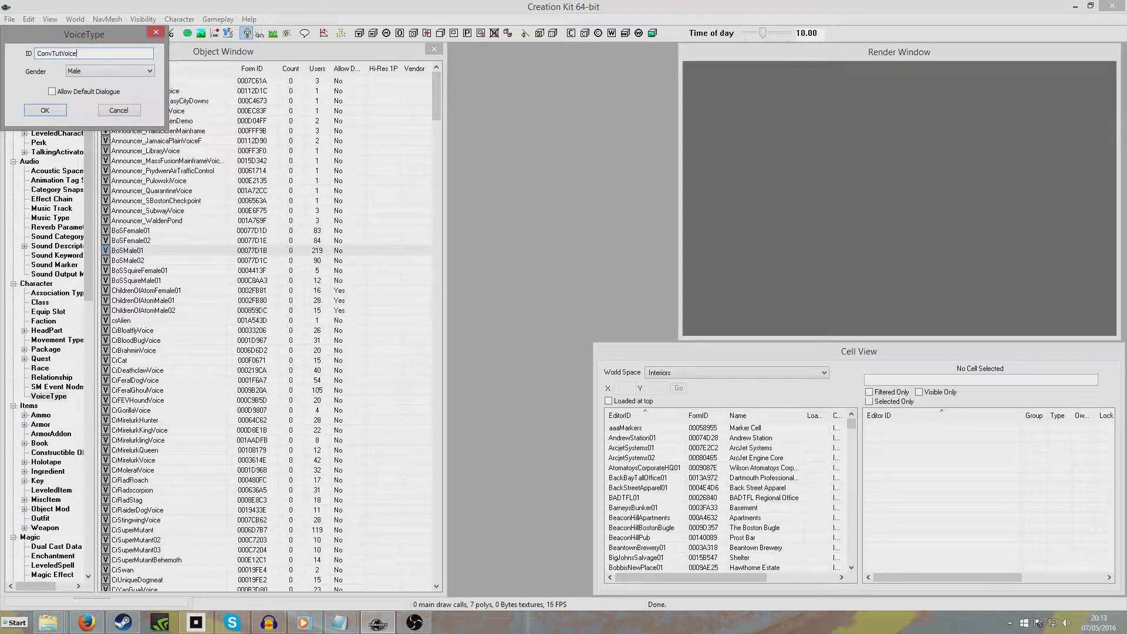
key(Return)
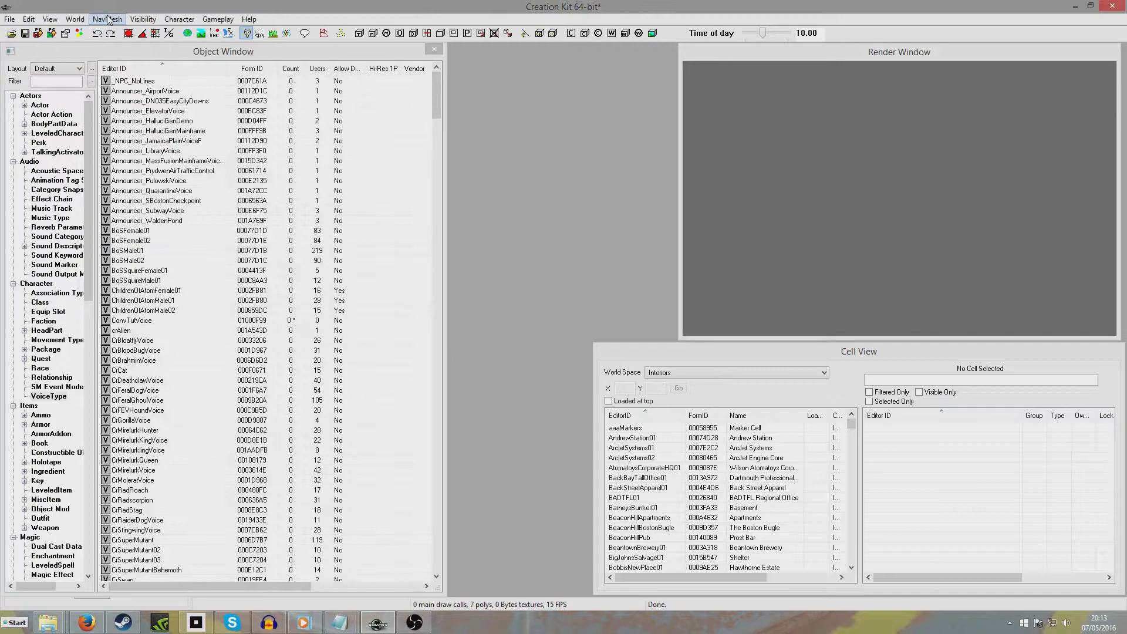
Save the work as the plugin ScriptedConvtut.esp
click(26, 34)
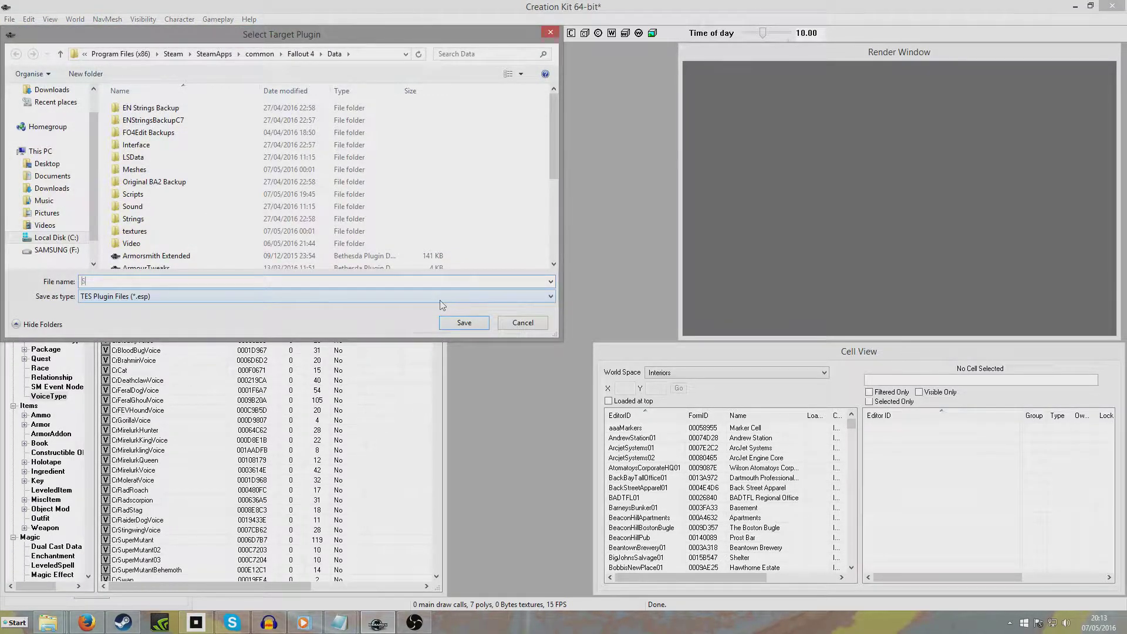
text(ScriptedConvtut)
click(446, 322)
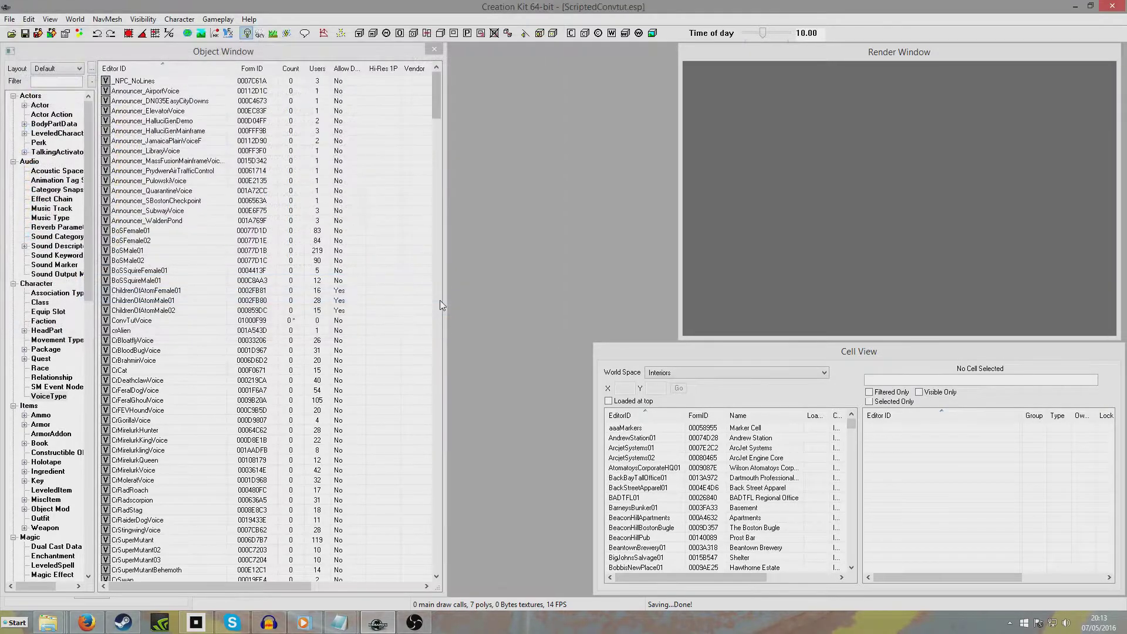
Create a new actor with ID ScriptedConvNPC01, name NPC 01 and short name One
click(47, 107)
right_click(170, 201)
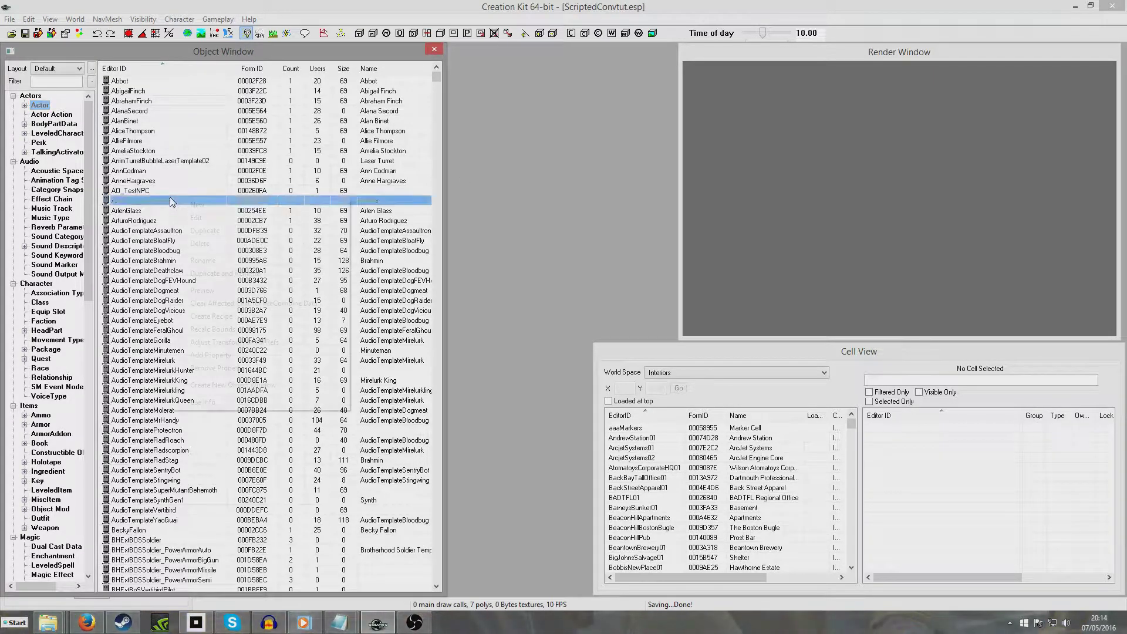
click(195, 206)
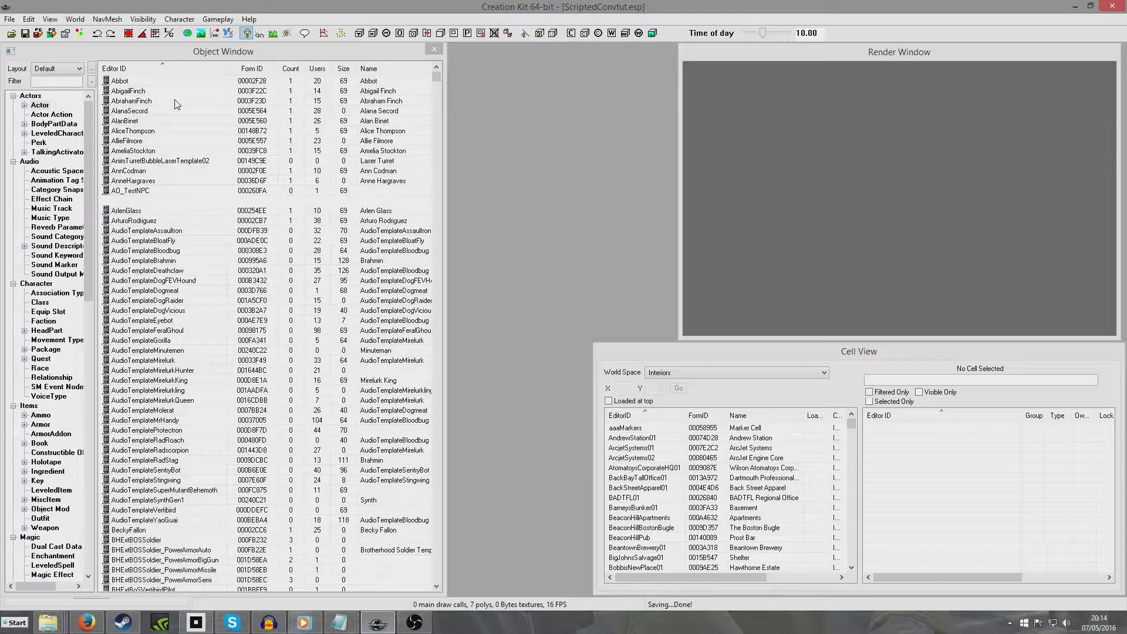
text(Scr)
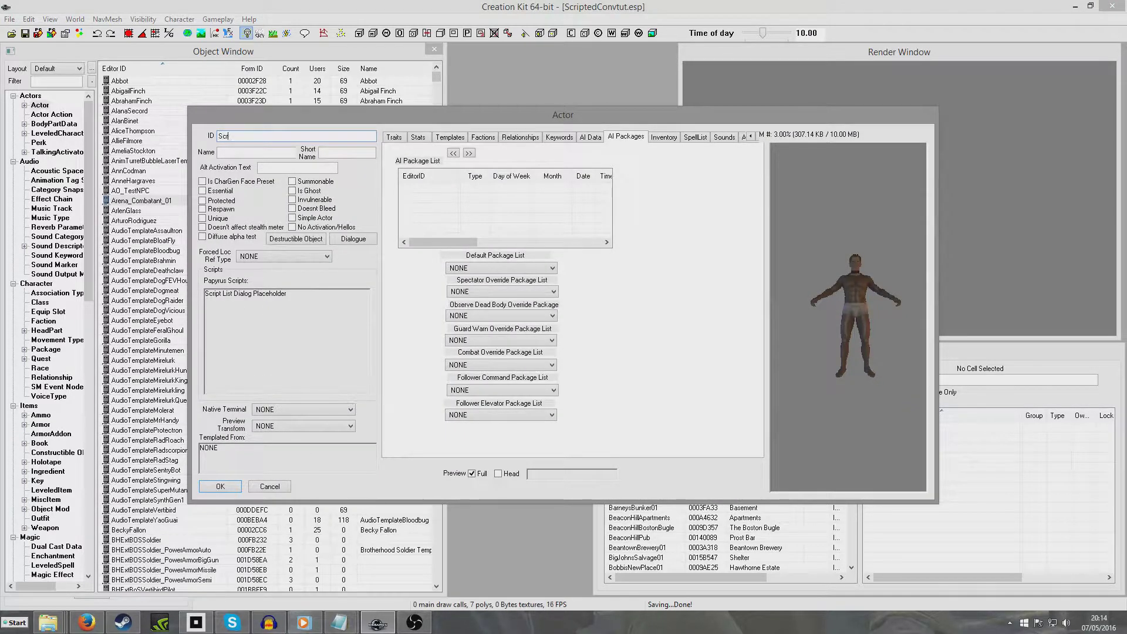
text(iptedConvNPC01)
click(247, 154)
text(NPC)
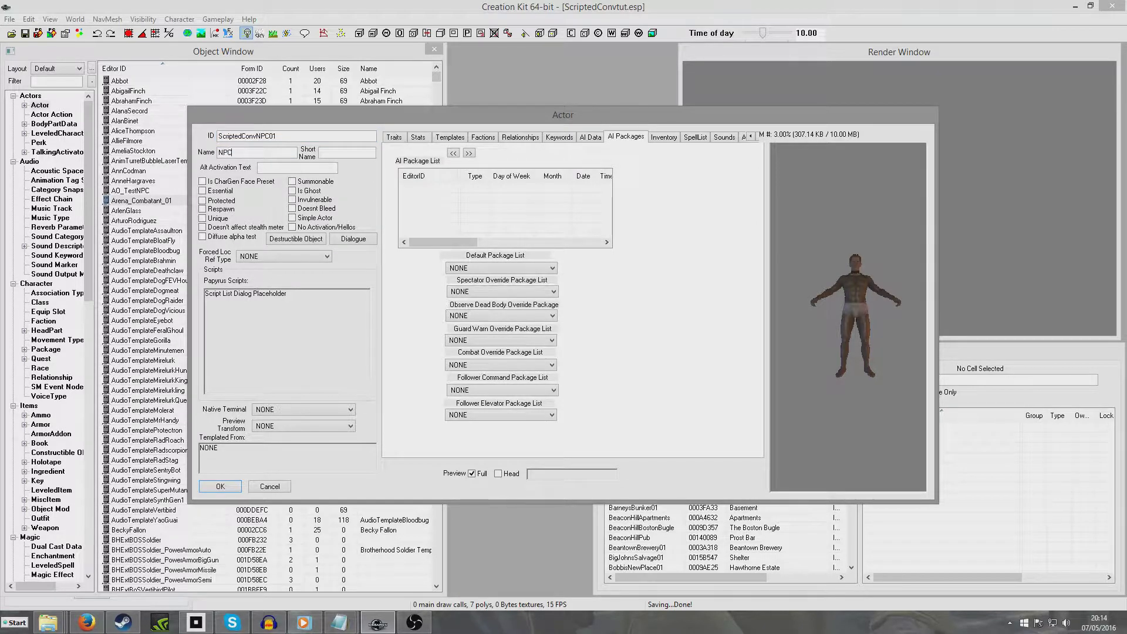
text(01)
text(One)
Set the actor's voice type to ConvTutVoice and confirm it
click(202, 218)
click(404, 138)
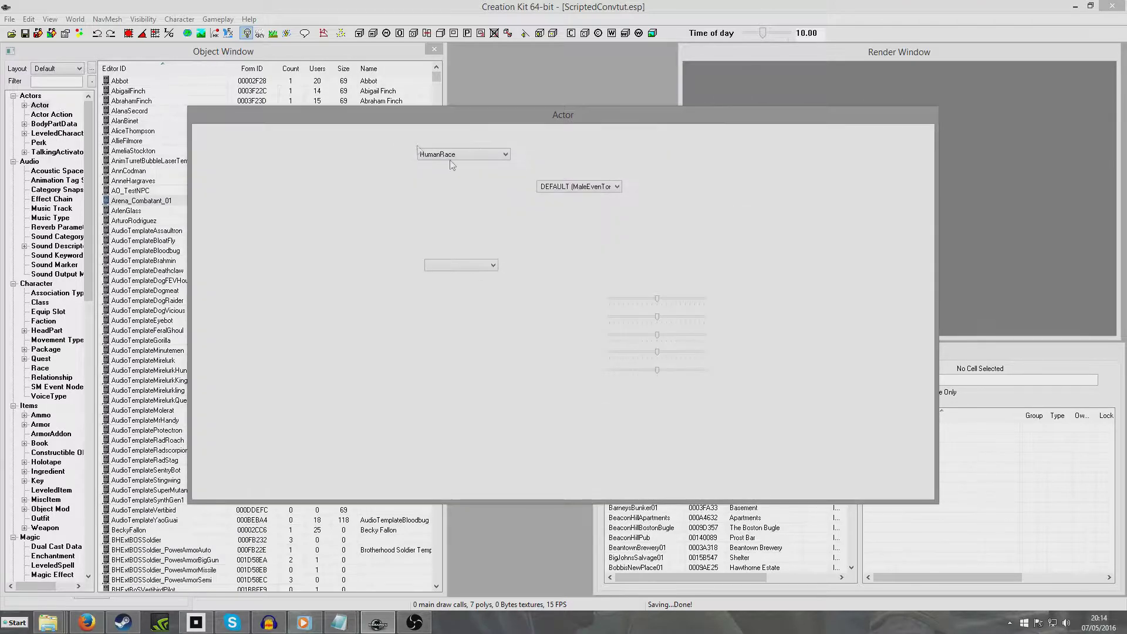
click(578, 186)
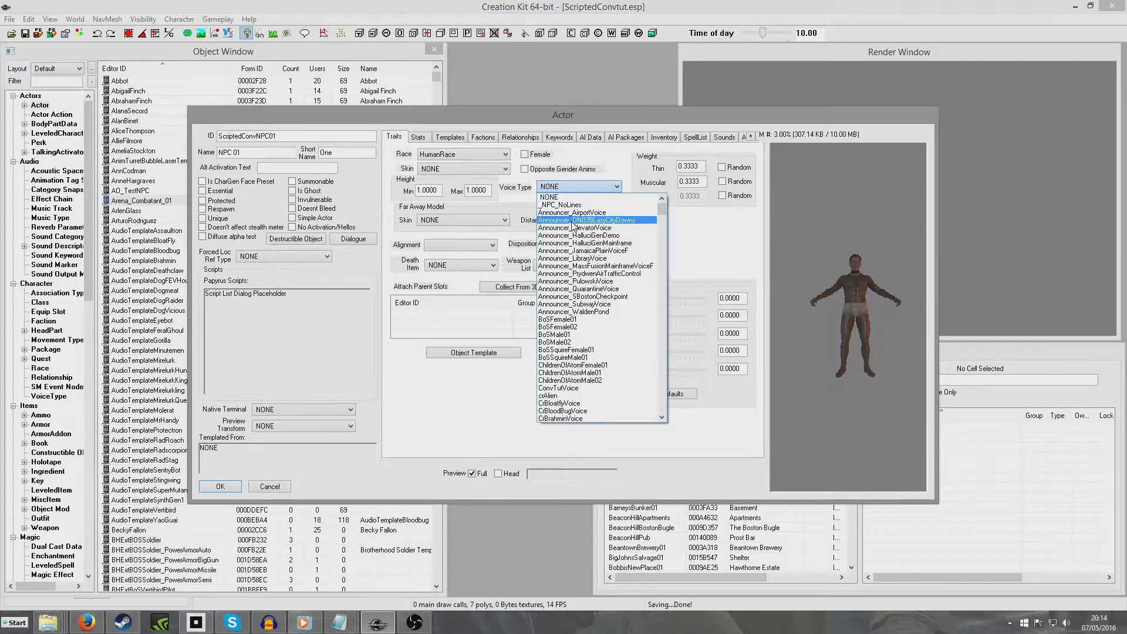
text(co)
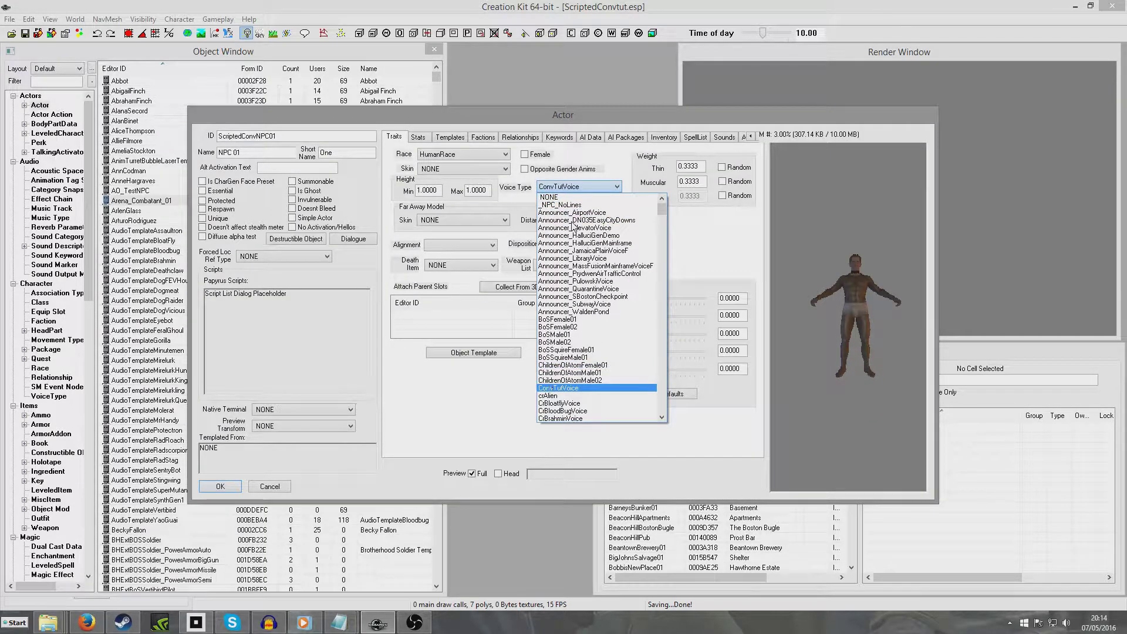
click(597, 388)
click(225, 491)
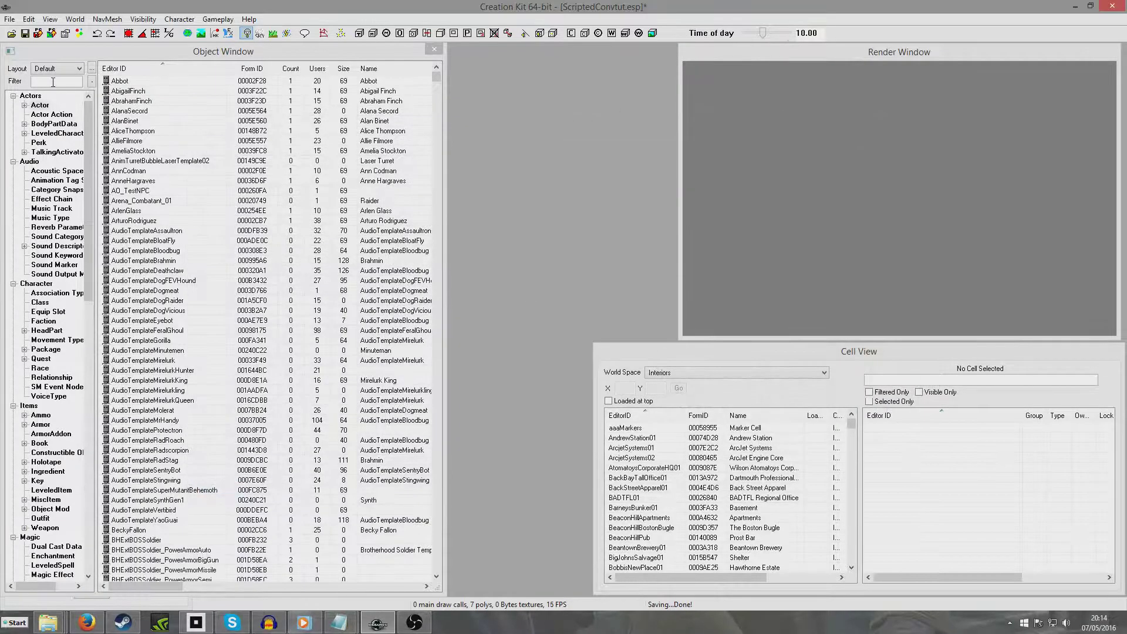
click(53, 82)
Copy NPC 01 into a new unique actor ScriptedConvNPC02, named NPC 02 with short name Two
text(scrip)
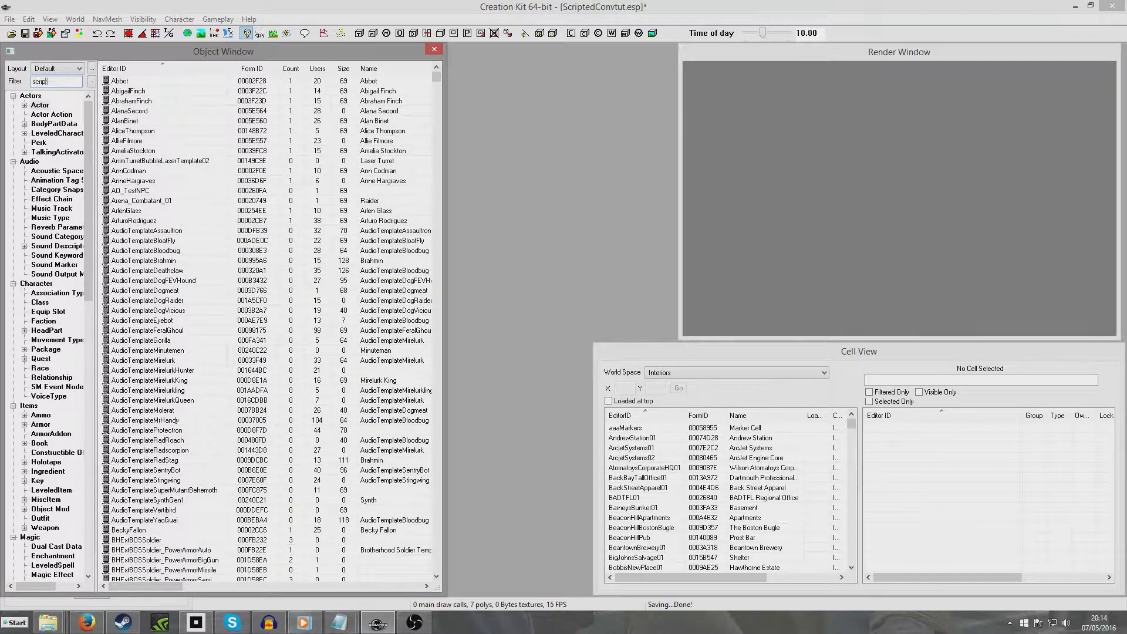
text(t)
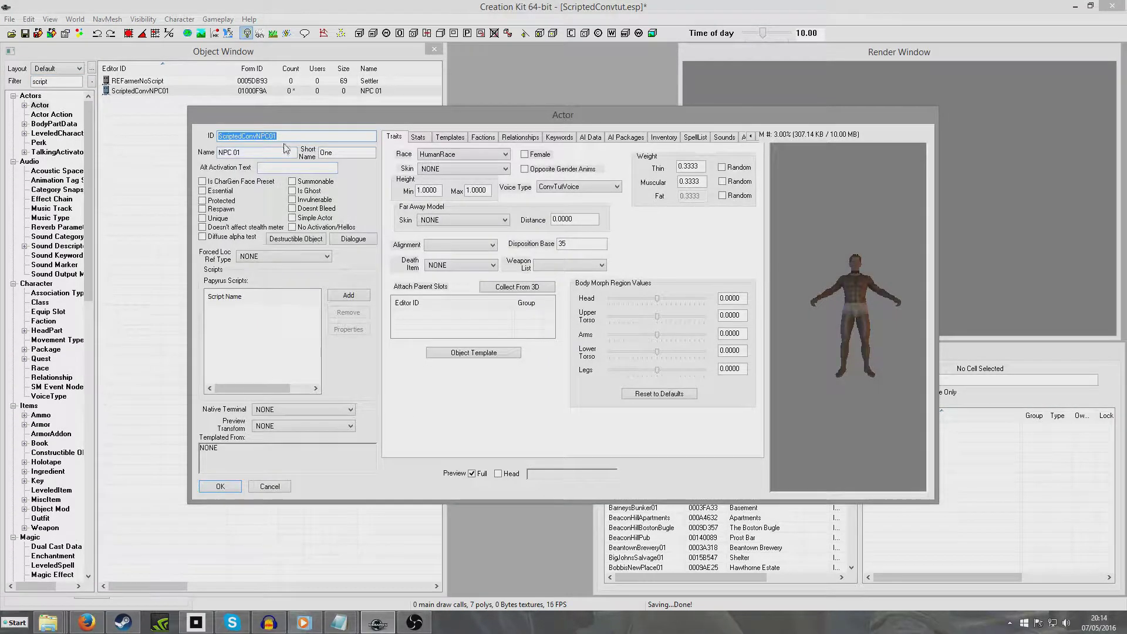
click(286, 135)
key(BackSpace)
text(2)
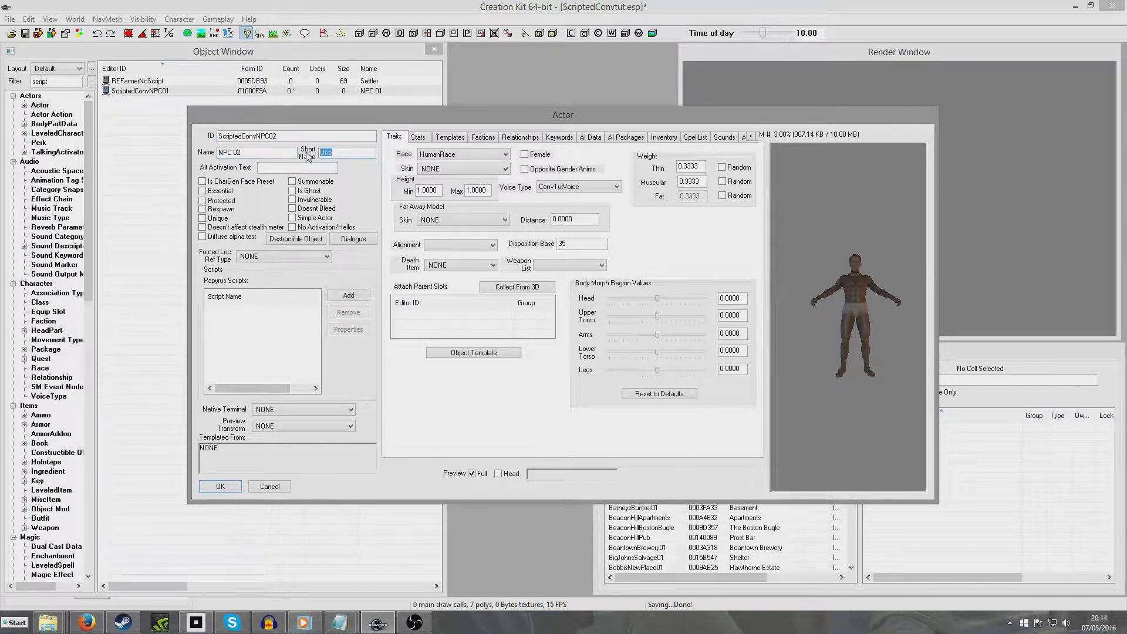
double_click(322, 152)
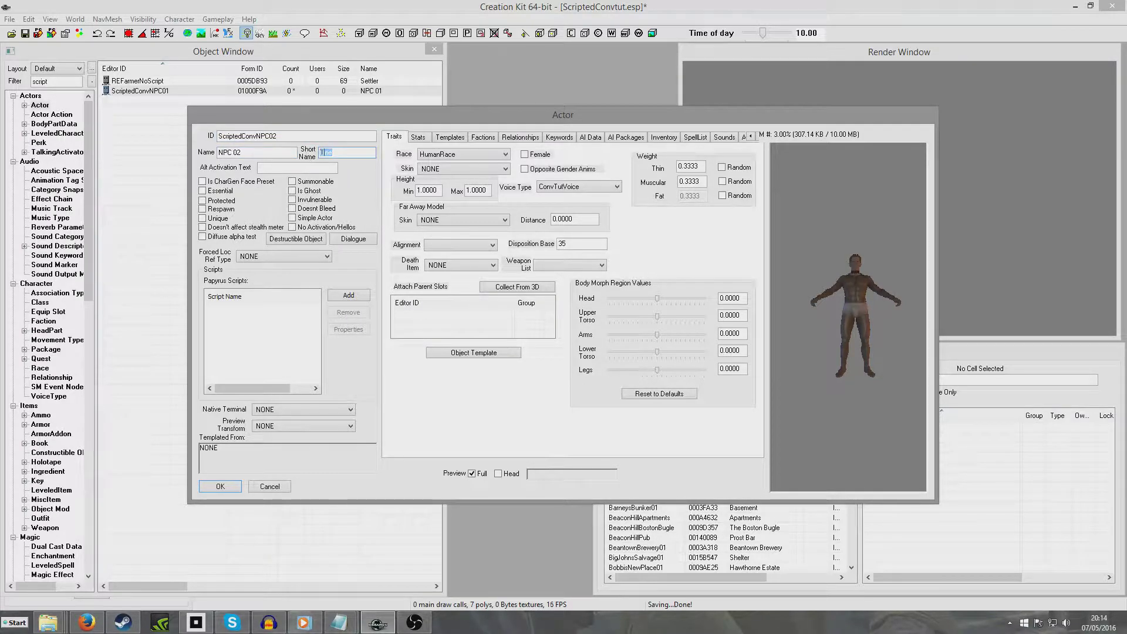
click(203, 219)
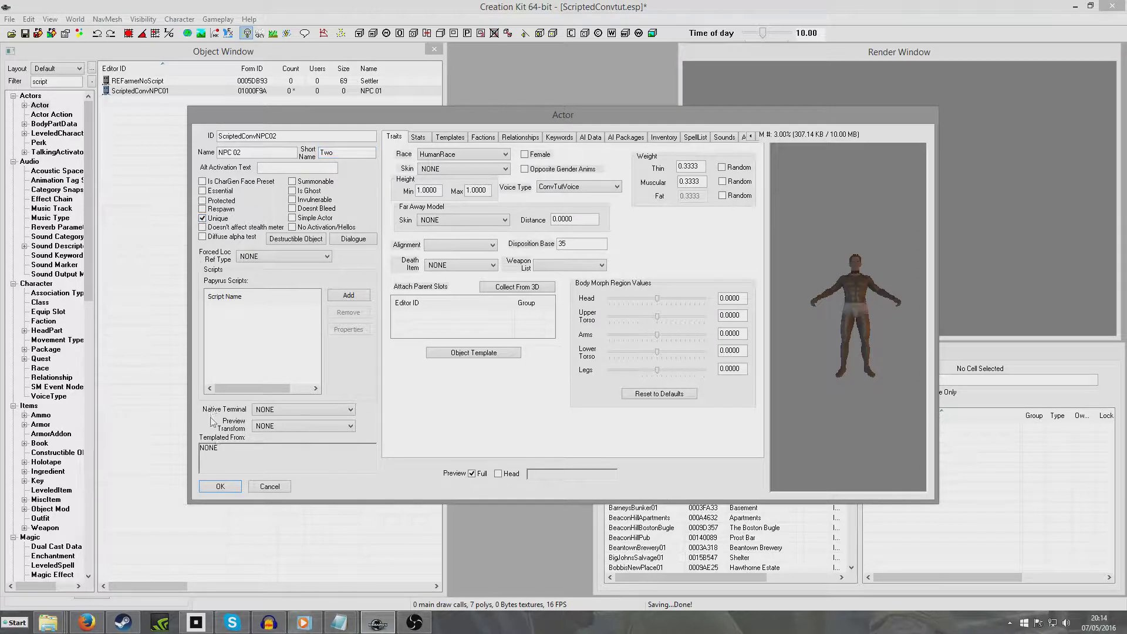
click(227, 489)
click(599, 364)
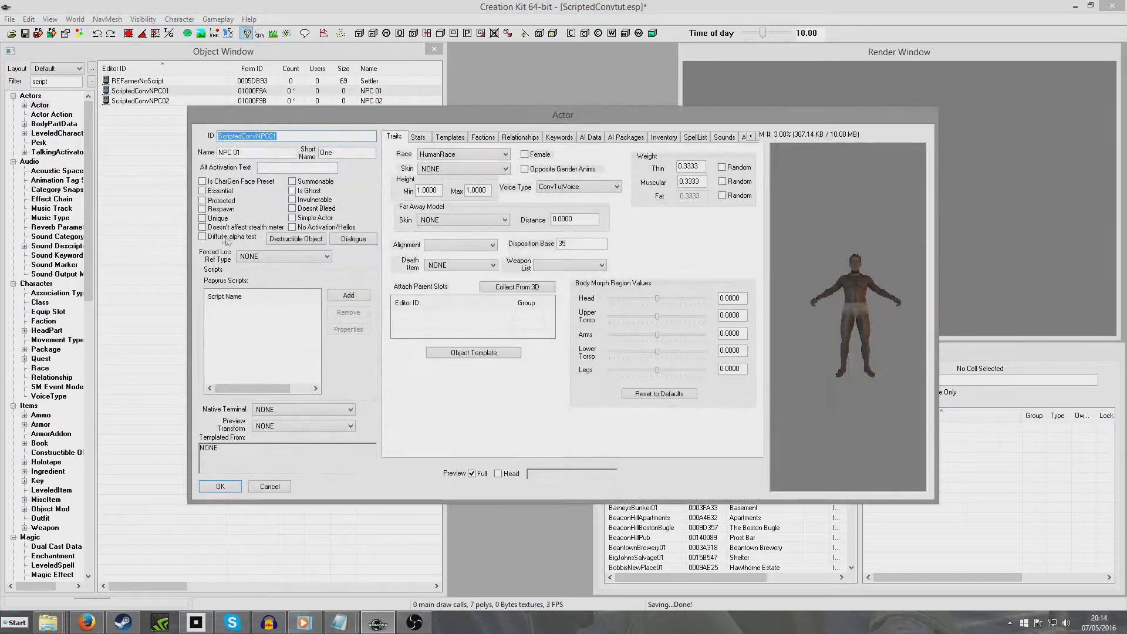
Mark ScriptedConvNPC01 as Unique too and save the plugin
click(203, 218)
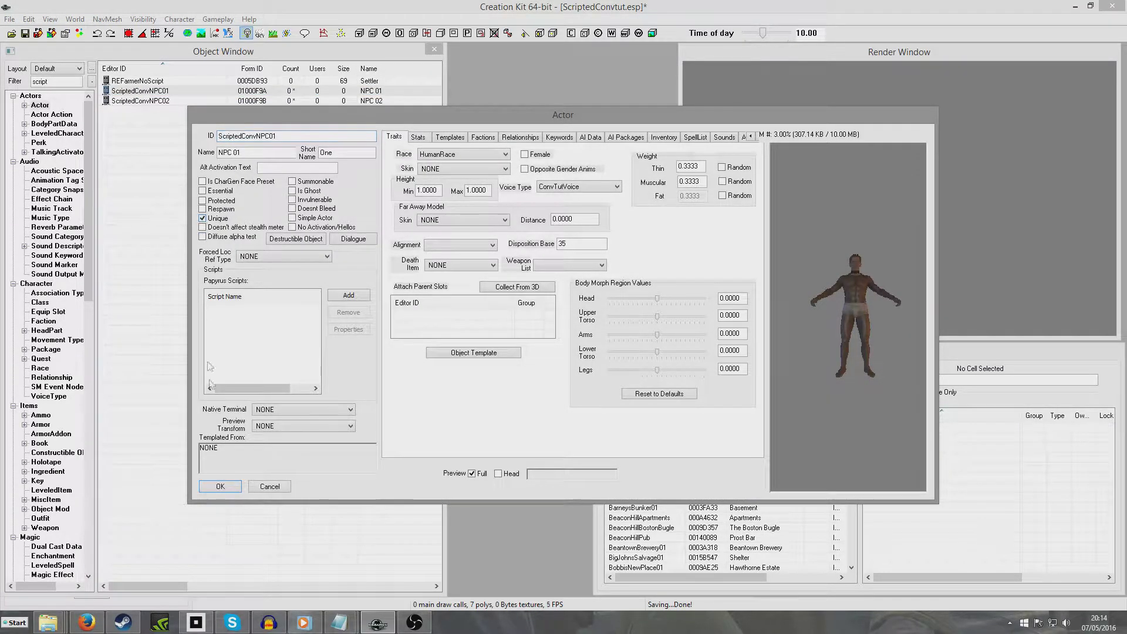
click(223, 487)
click(26, 34)
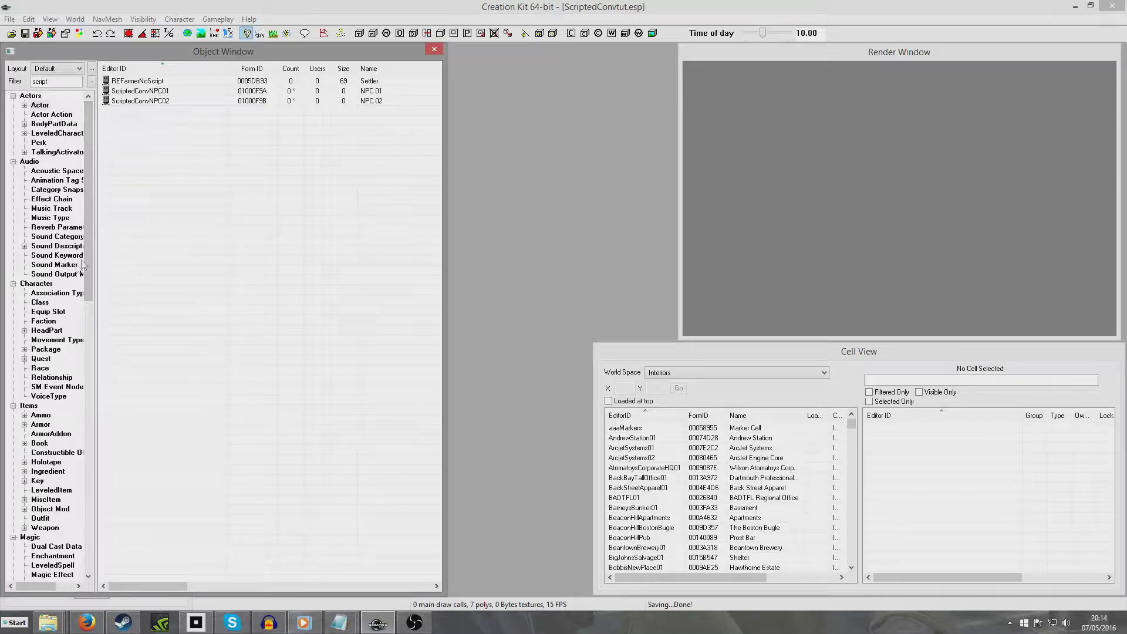
Add a new quest with ID ScriptedConvtutQuest and priority 45
mouse_move(90, 238)
mouse_down()
mouse_move(89, 251)
mouse_move(87, 224)
mouse_up()
click(40, 358)
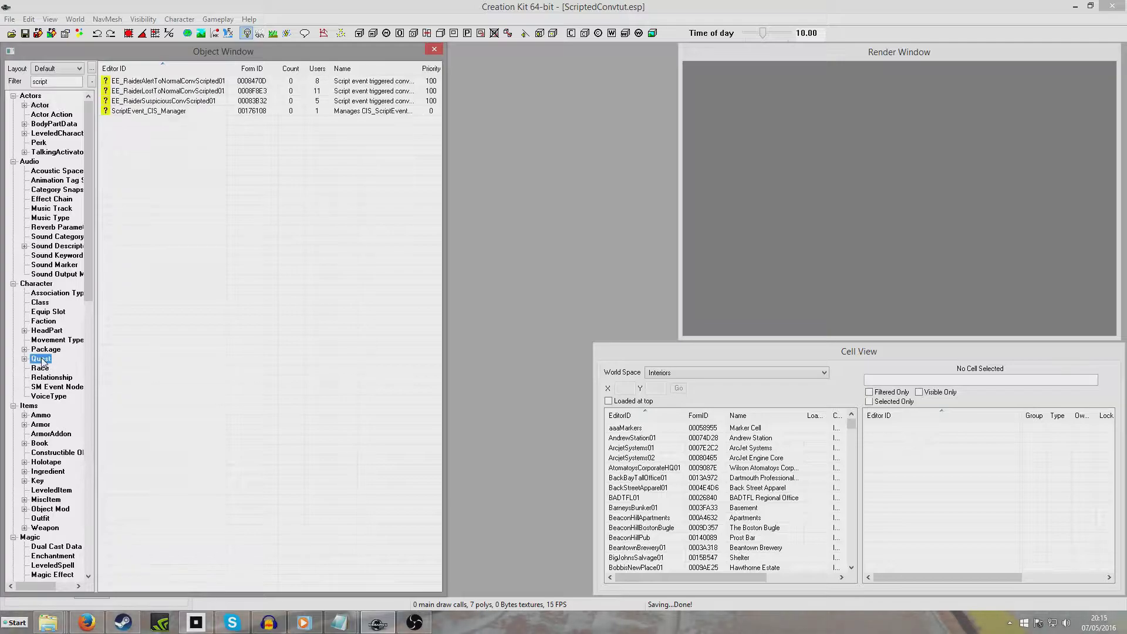
right_click(156, 158)
click(168, 160)
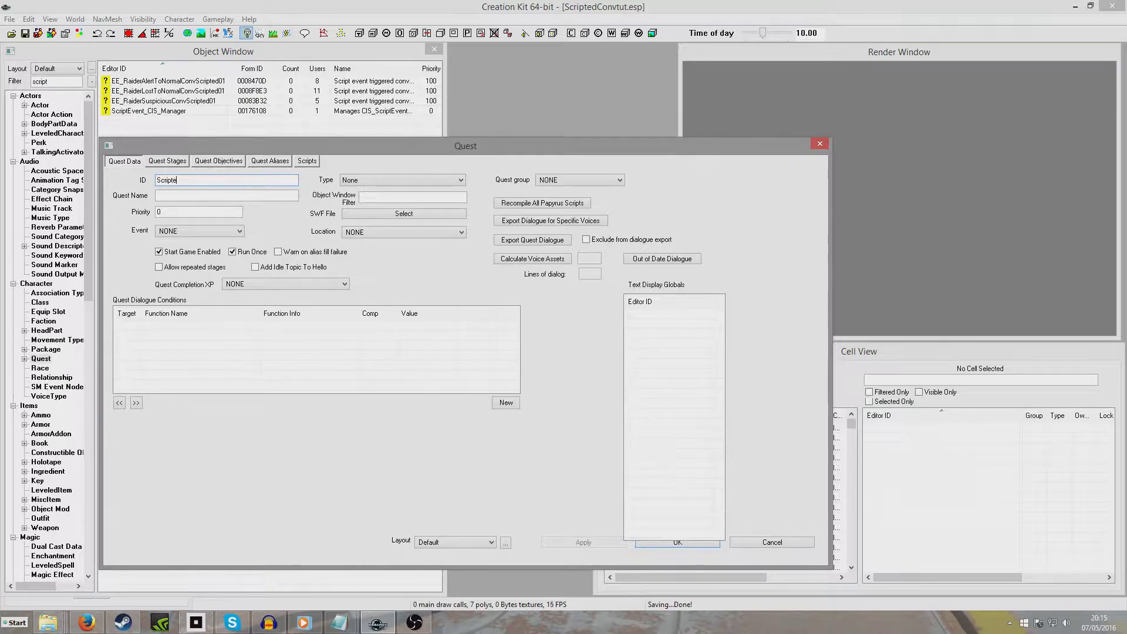
text(ScriptedConvtut)
key(Tab)
key(Tab)
text(45)
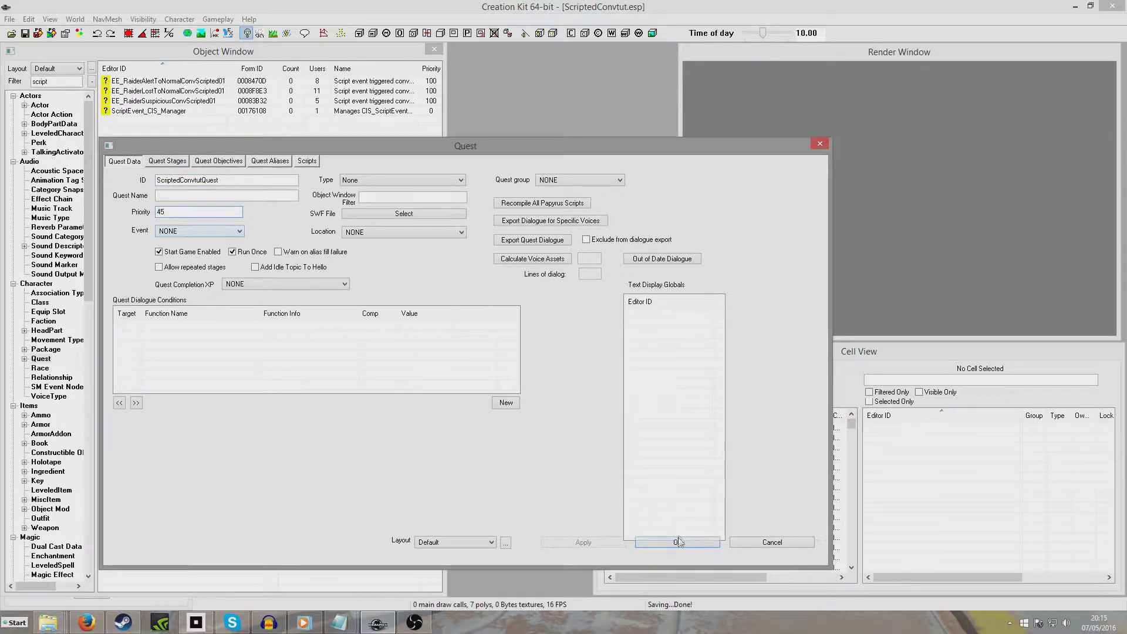
click(678, 542)
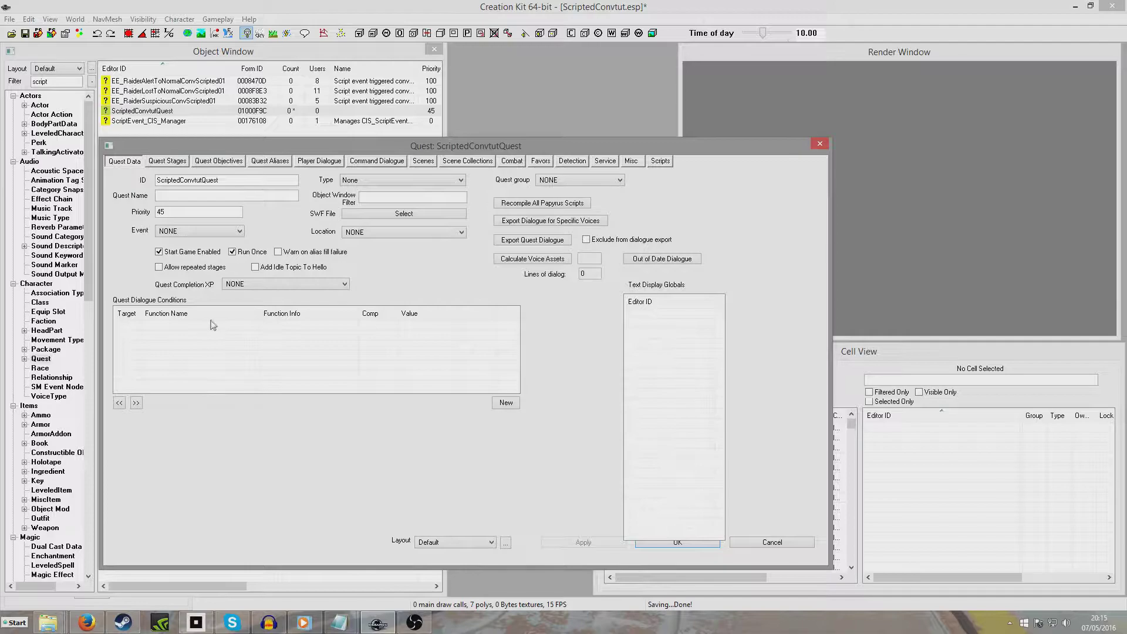
Add reference alias NPC01, filled by the unique actor ScriptedConvNPC01
click(281, 165)
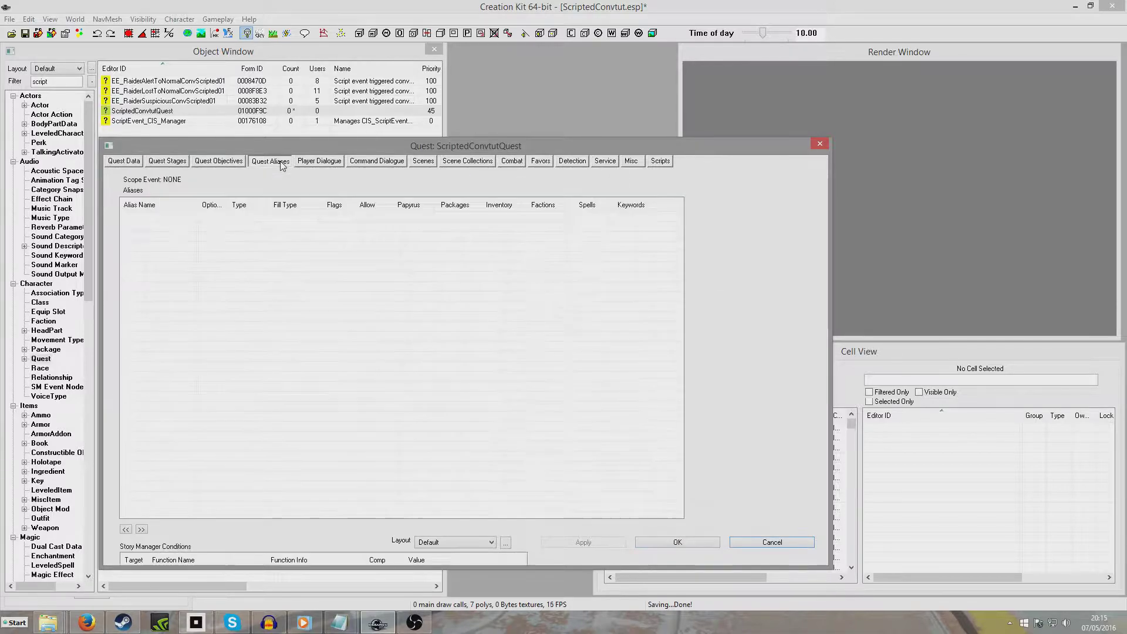
right_click(147, 224)
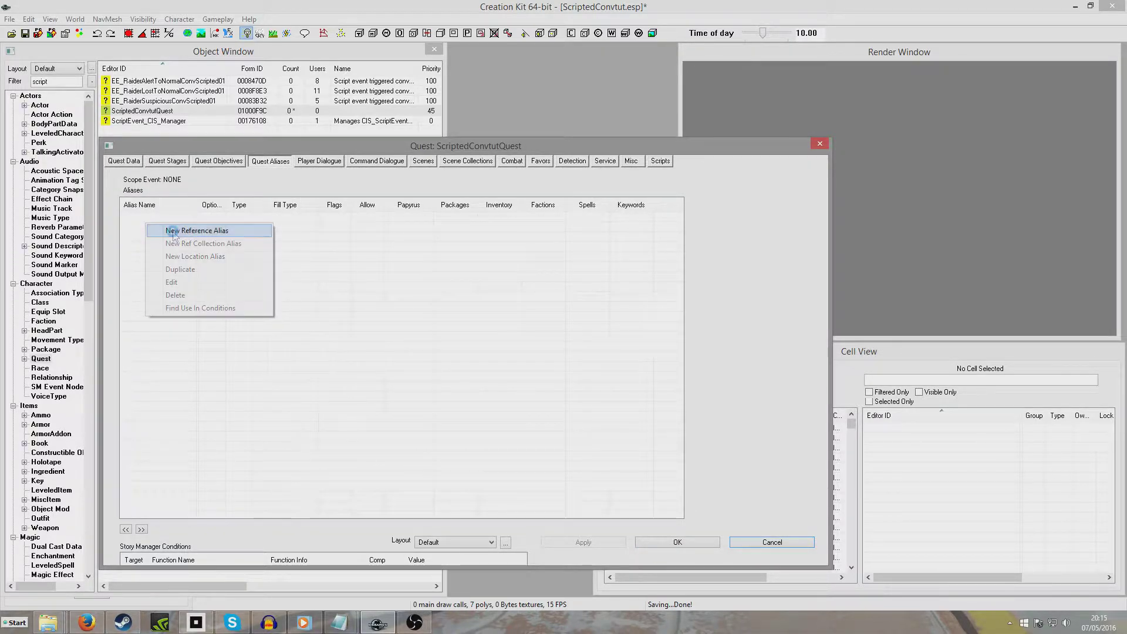
click(173, 234)
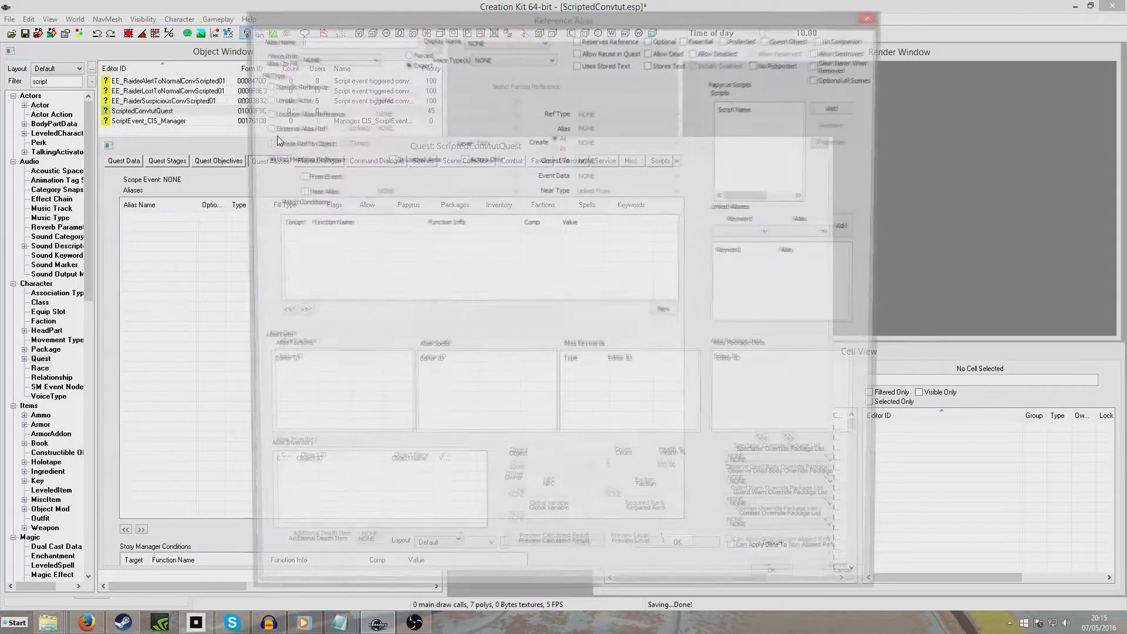
click(279, 99)
click(408, 100)
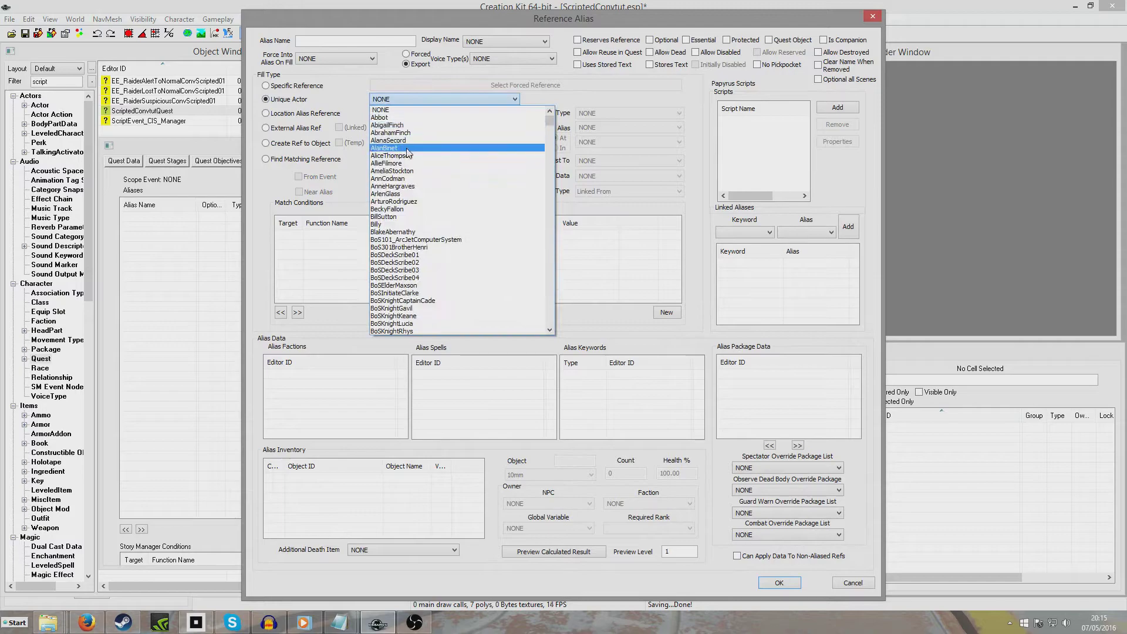
text(con)
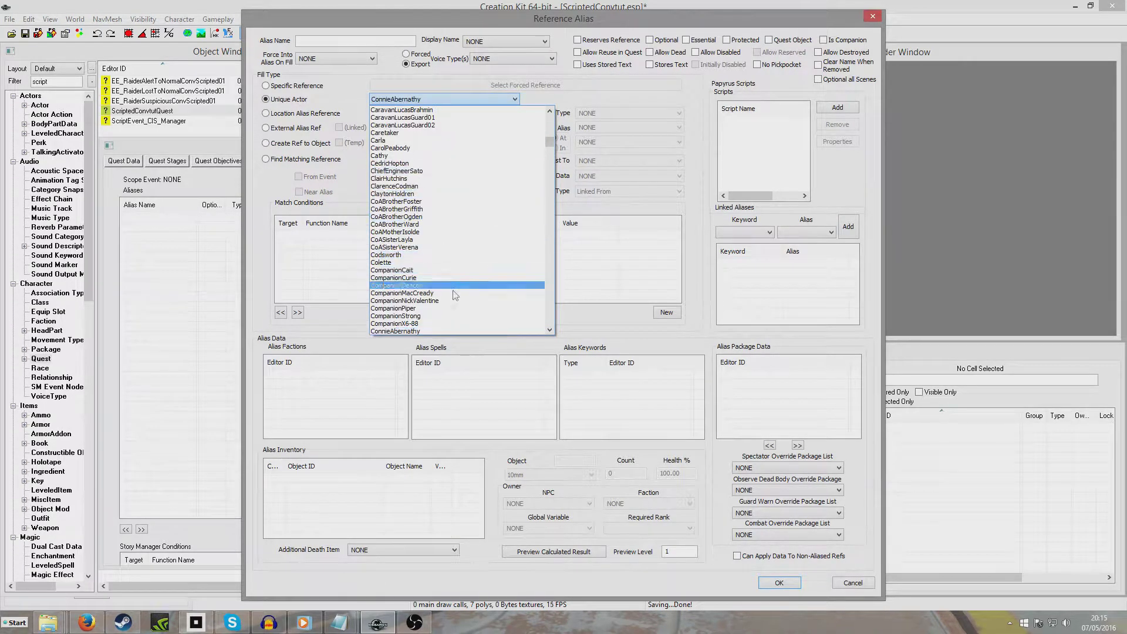
scroll(443, 317, down, 3)
scroll(443, 317, down, 1)
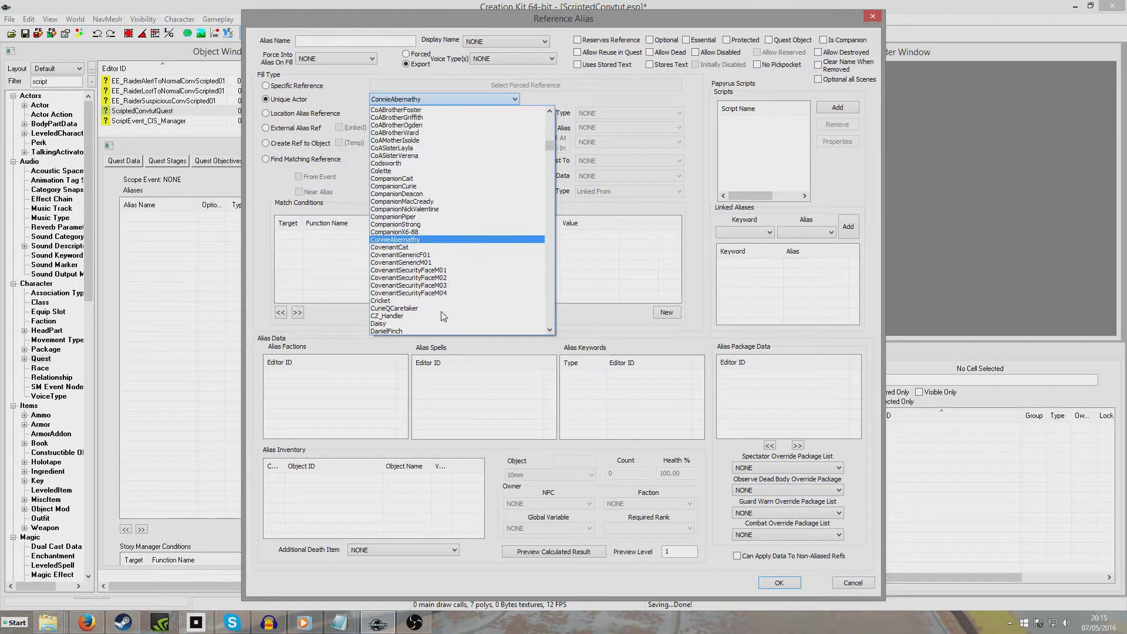
scroll(426, 261, up, 4)
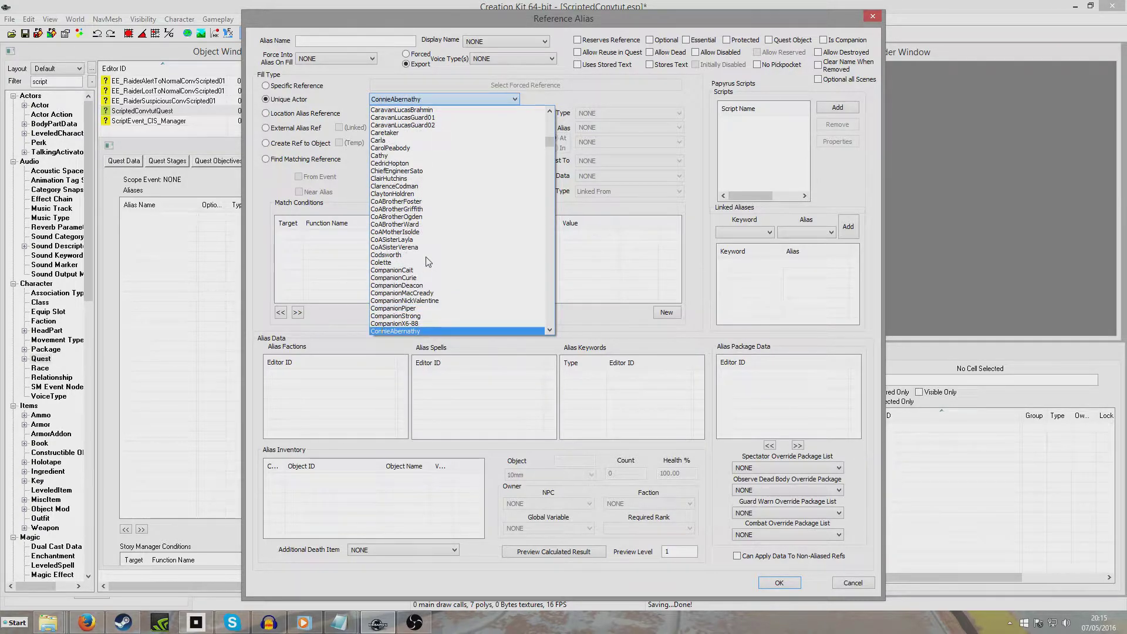
text(scr)
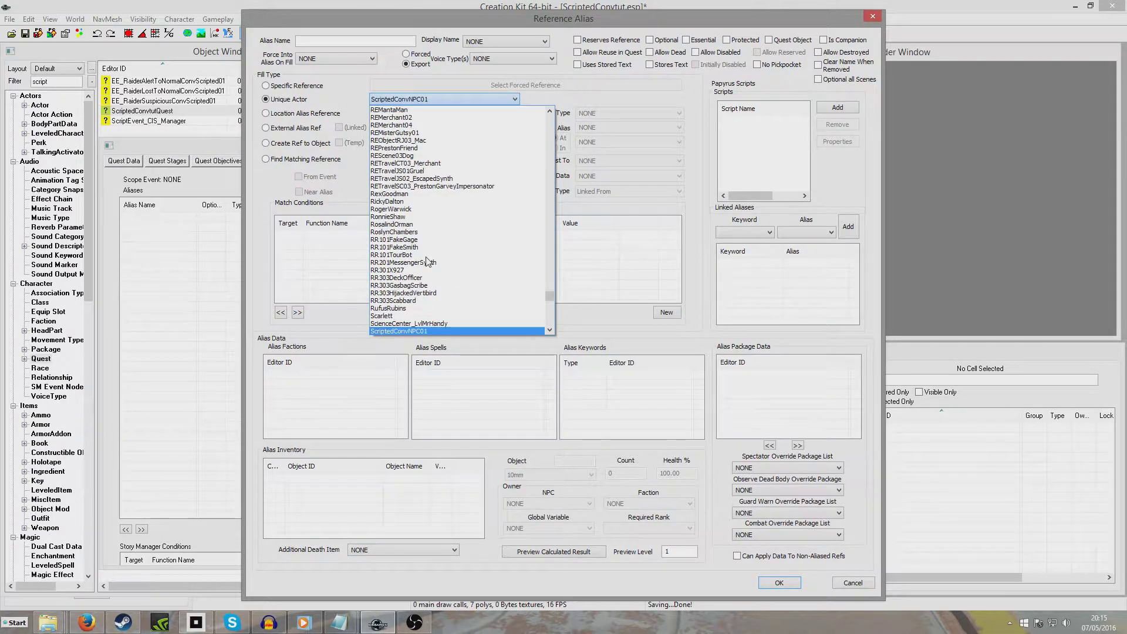
key(Return)
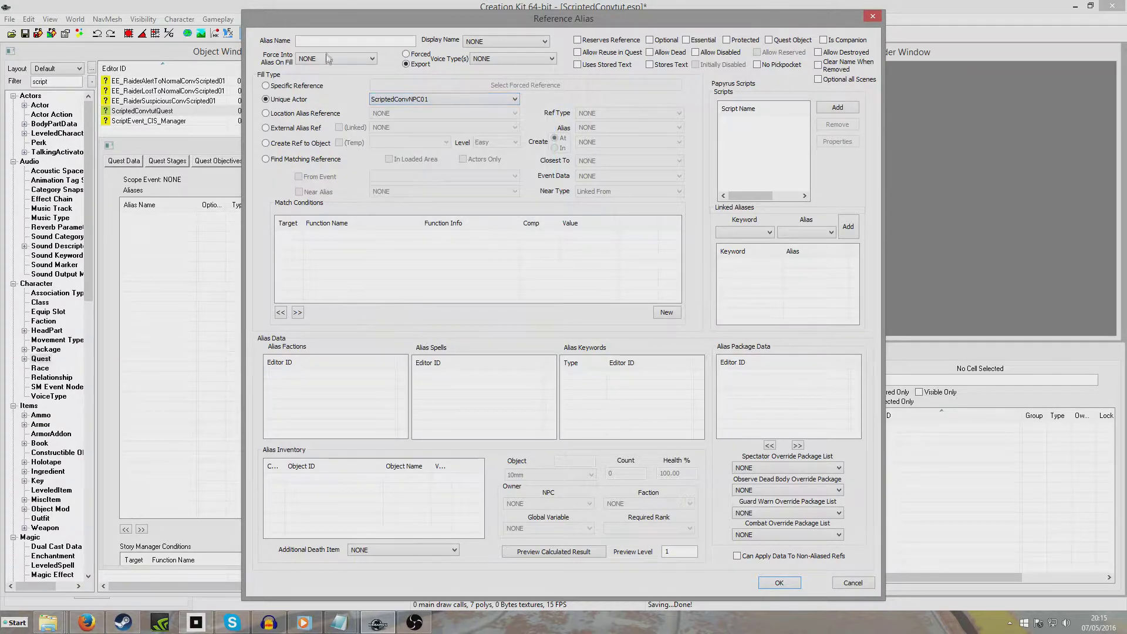
text(NPC01)
key(Return)
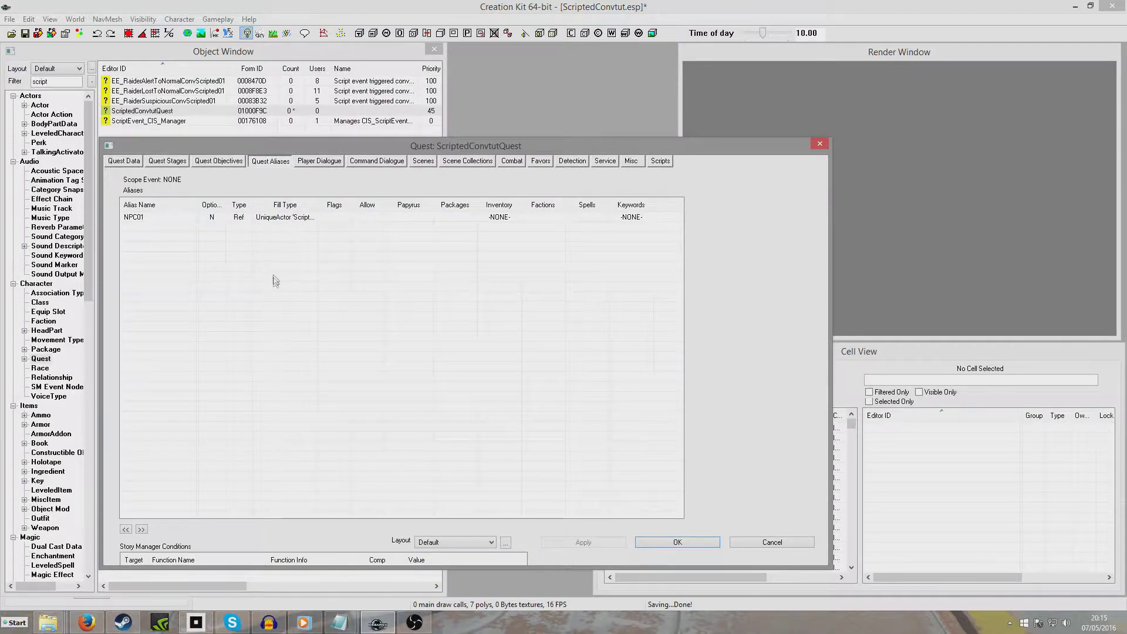
Add reference alias NPC02, filled by the unique actor ScriptedConvNPC02
right_click(273, 275)
click(297, 278)
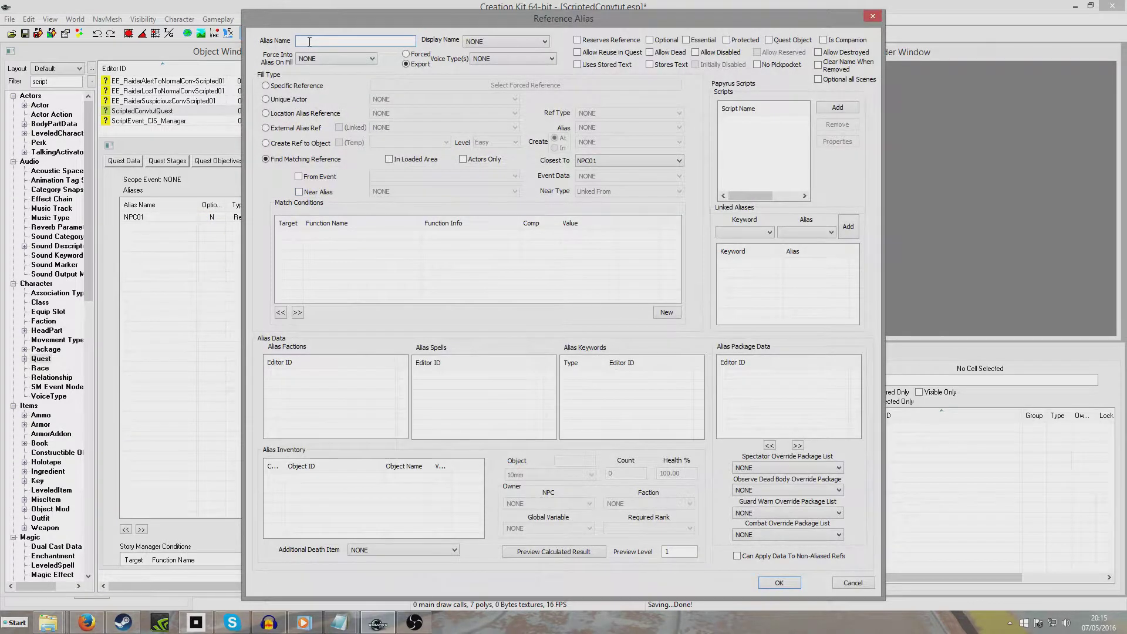
text(NPC02)
click(266, 99)
click(411, 99)
text(scr)
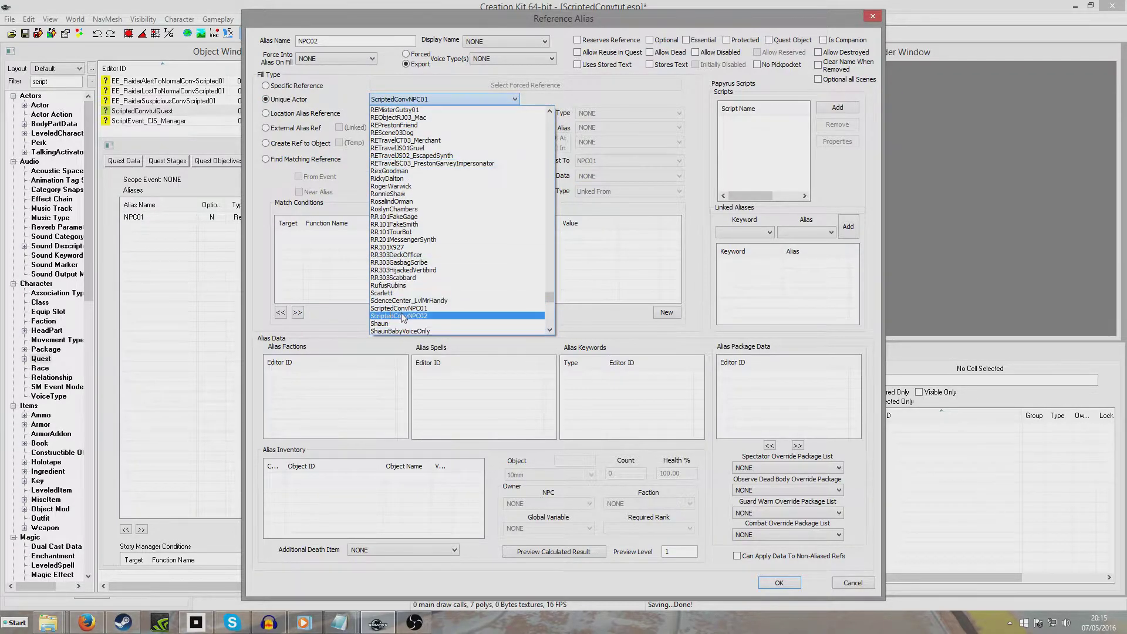
click(405, 330)
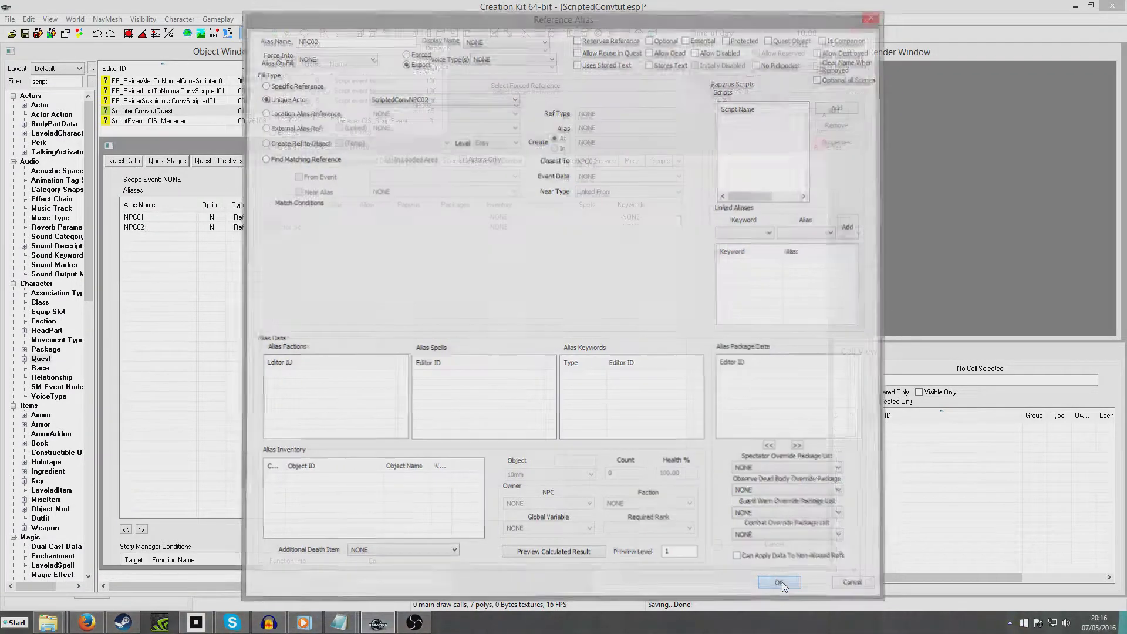
click(779, 583)
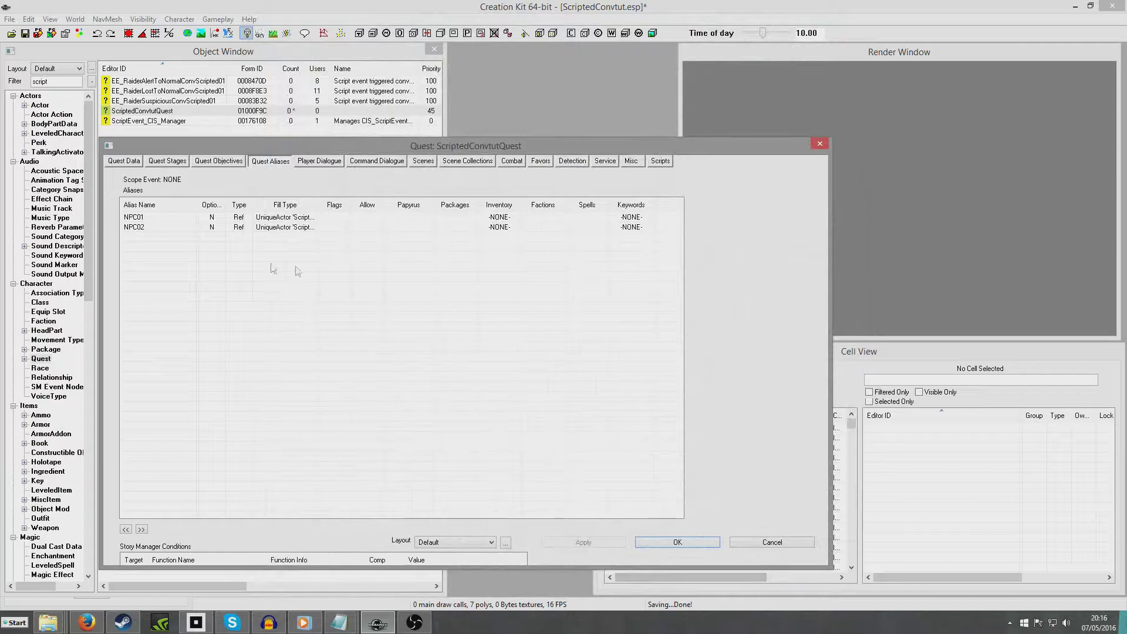
Create a new quest scene named ScriptedConvtutScene
click(423, 161)
right_click(120, 229)
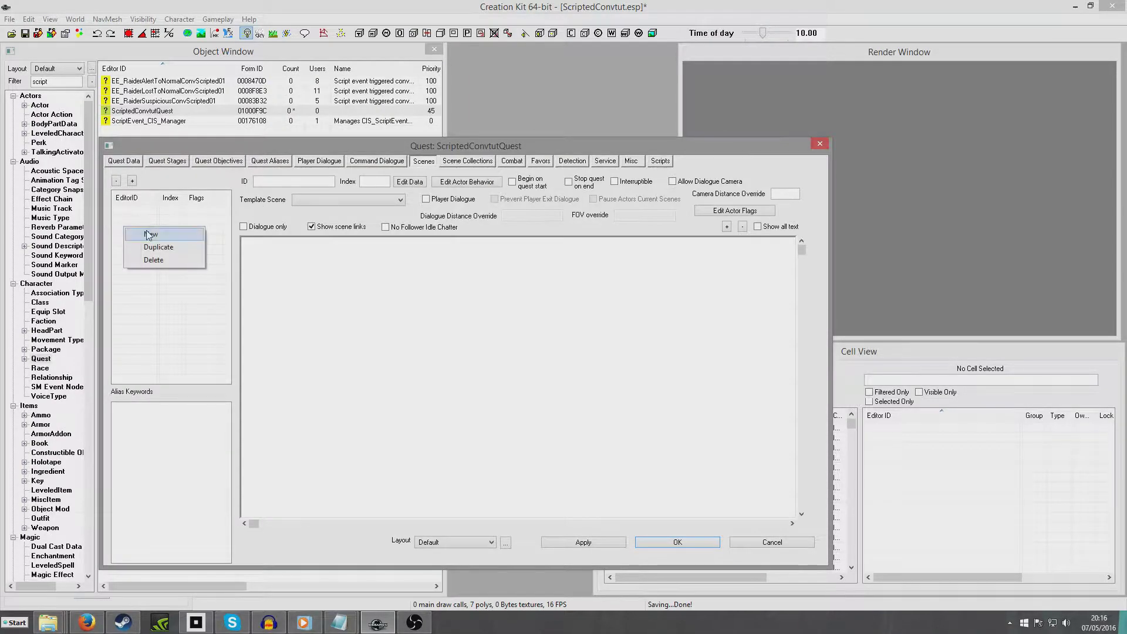
click(141, 233)
click(177, 186)
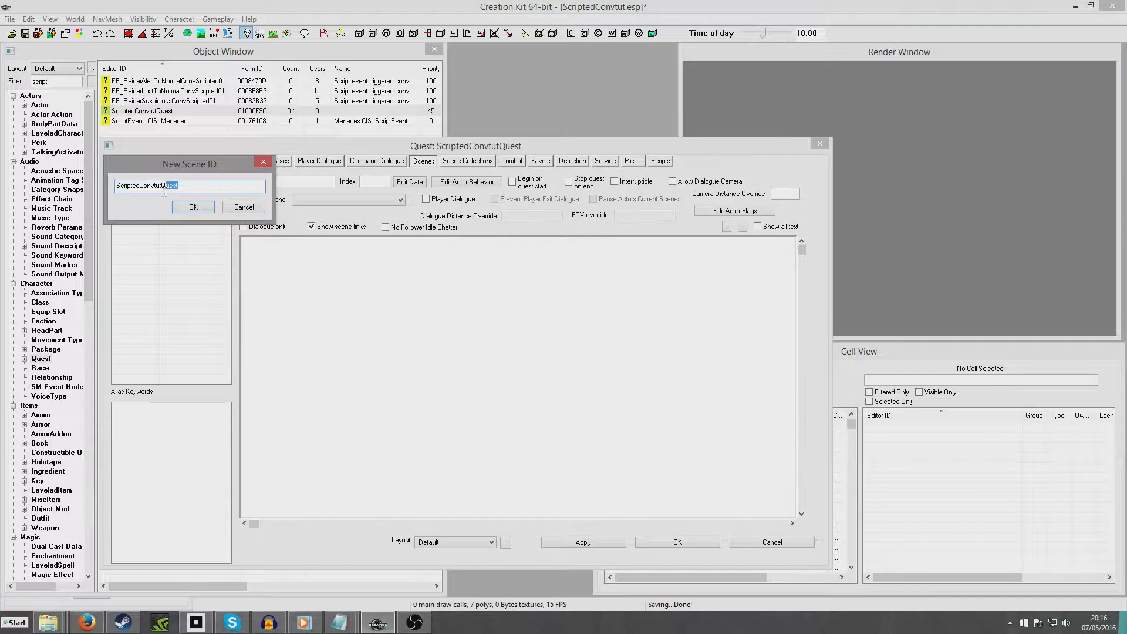
text(Scene)
click(192, 208)
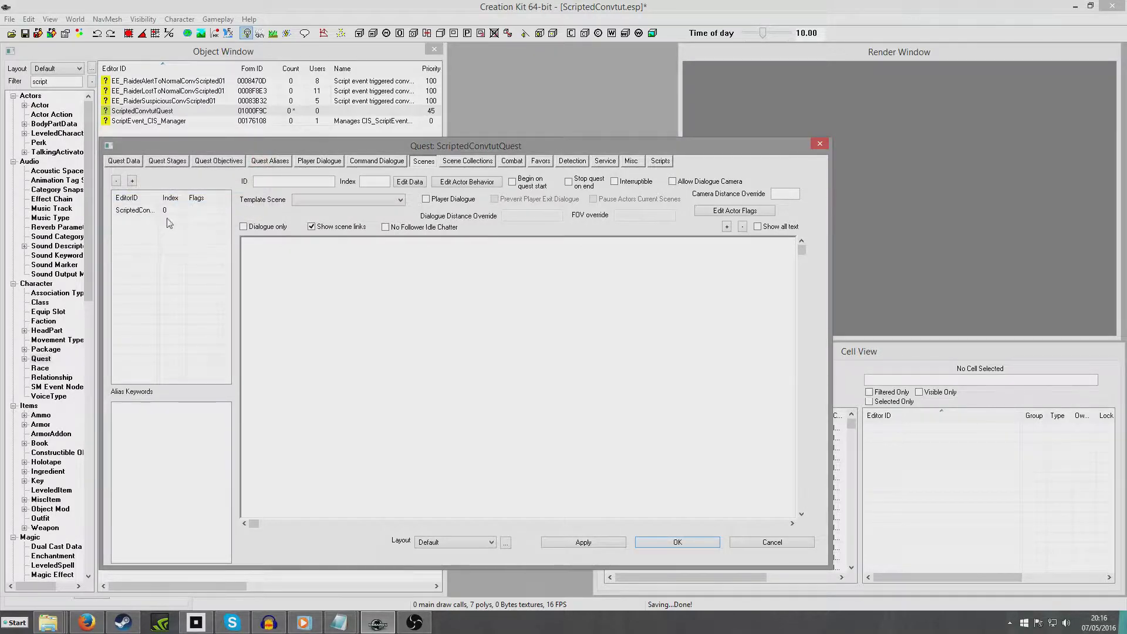
click(135, 211)
Add alias NPC01 as a scene actor and add Phase 1
right_click(319, 274)
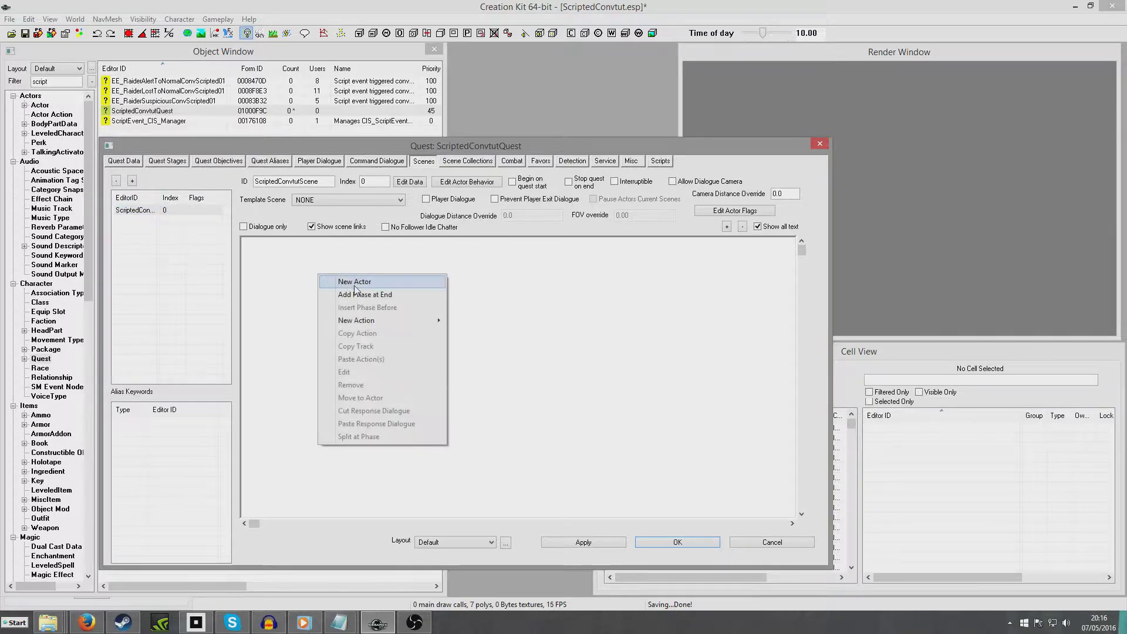
click(355, 283)
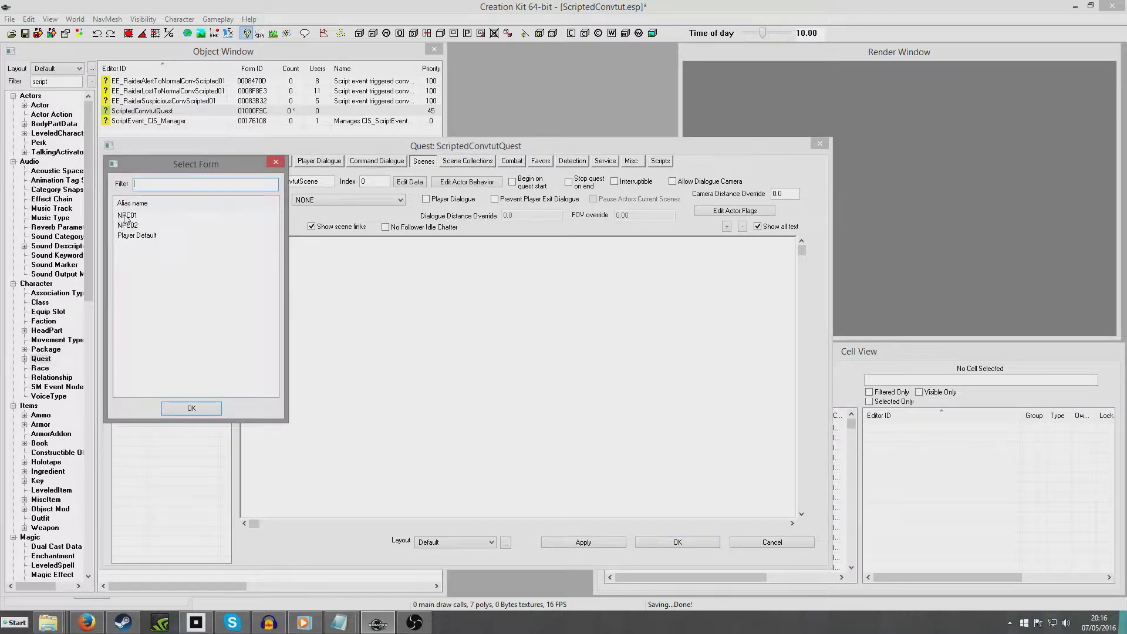
click(126, 216)
click(189, 408)
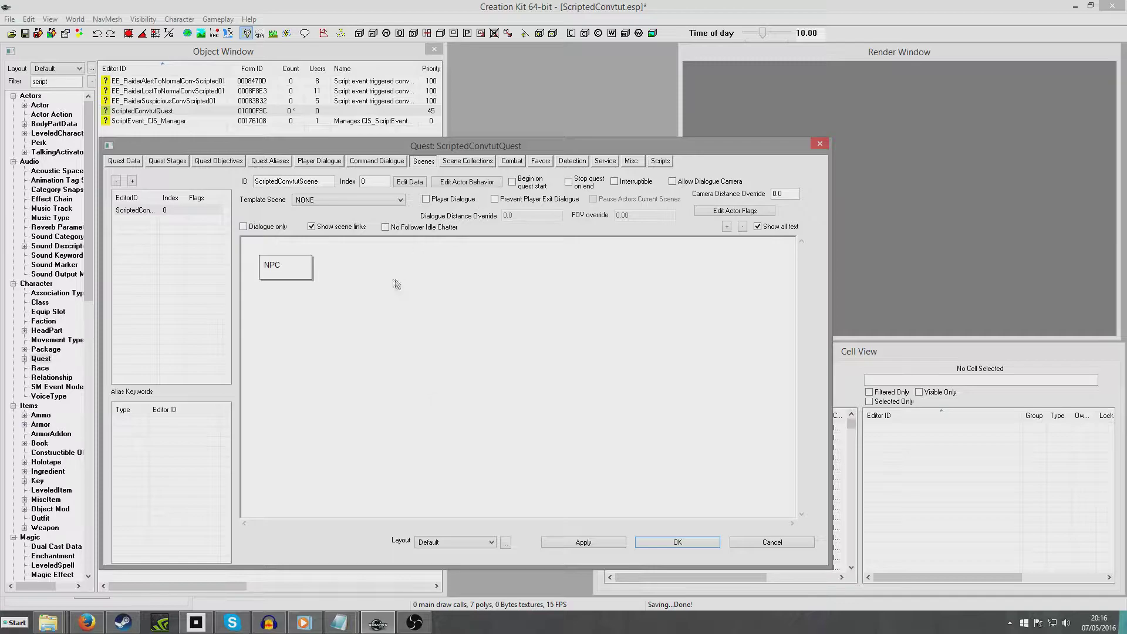
right_click(336, 284)
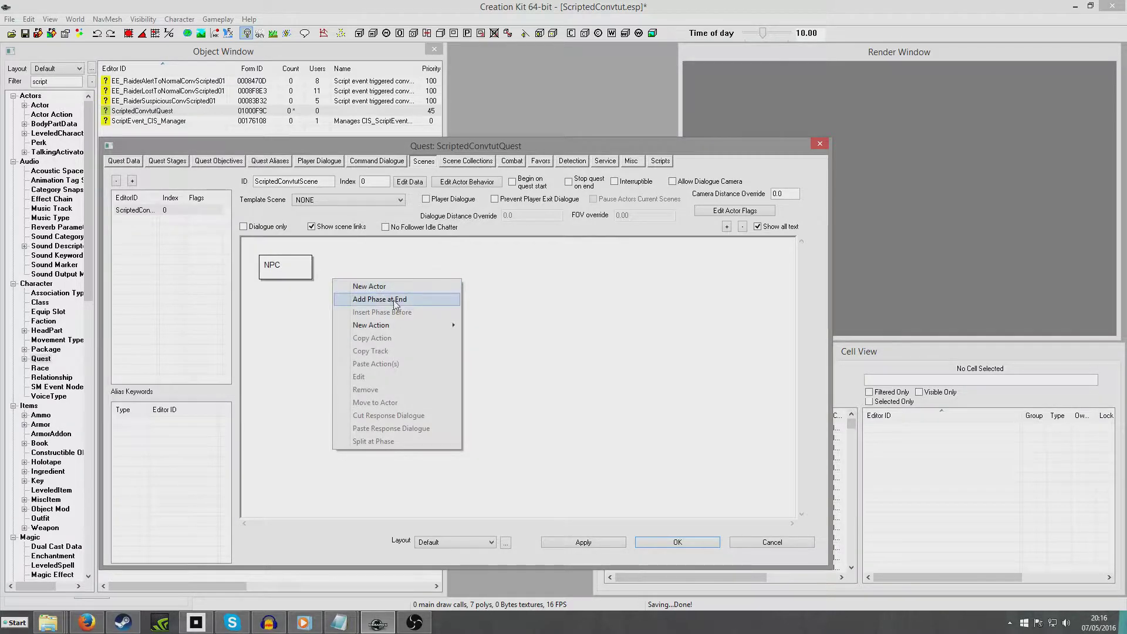
click(392, 298)
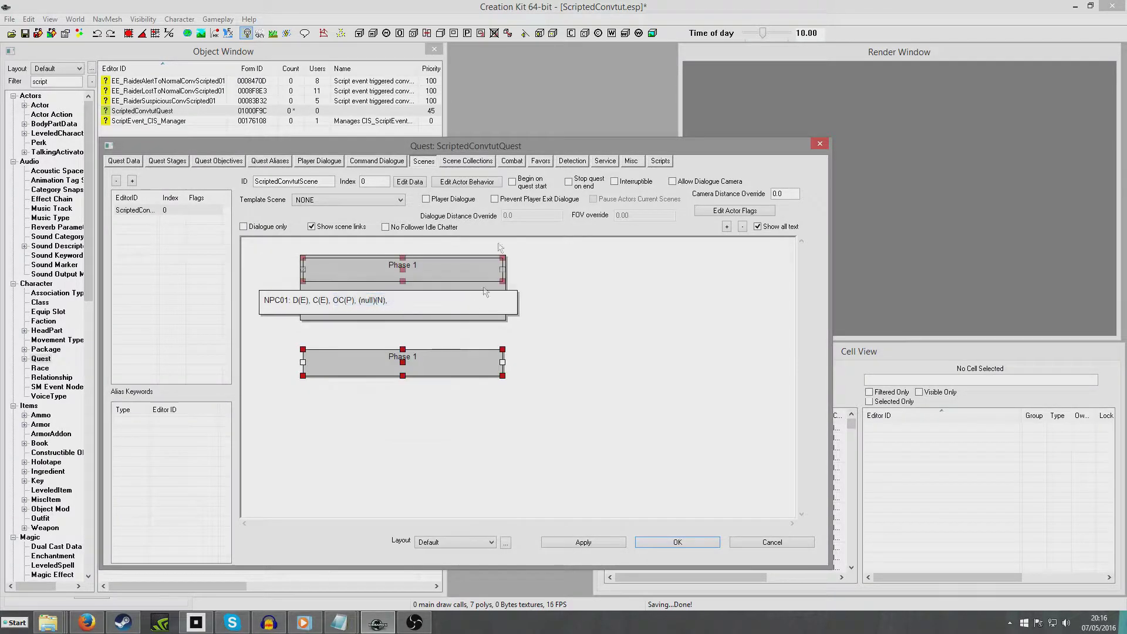
Add an NPC01 dialogue action in Phase 1 with the line "Hello, let's have a conversation"
right_click(417, 308)
mouse_move(469, 353)
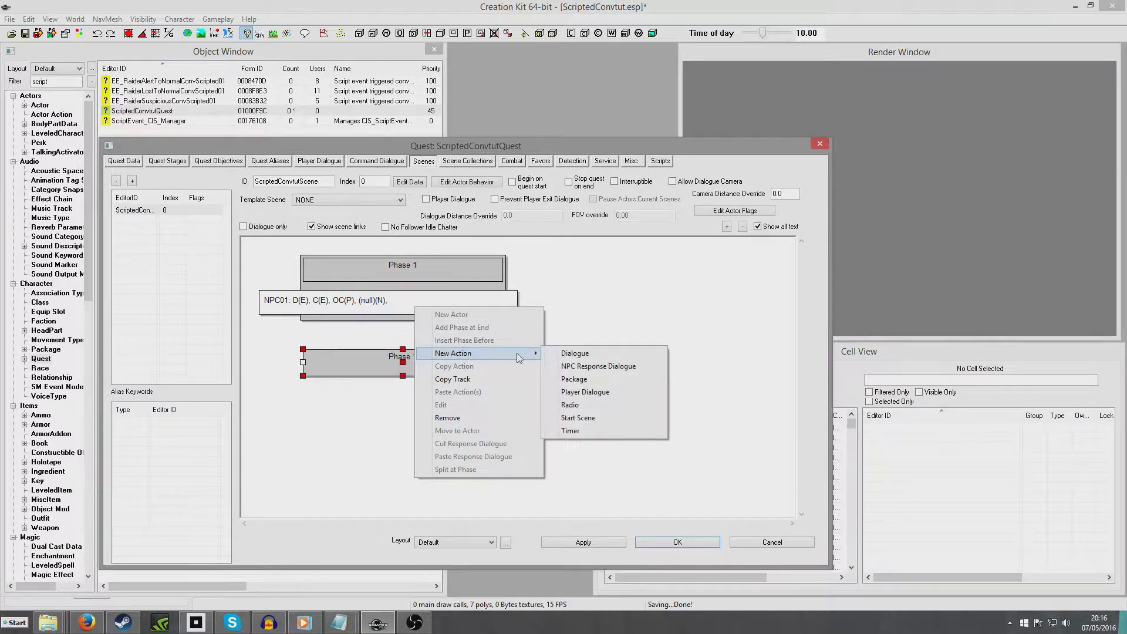
click(581, 354)
right_click(193, 400)
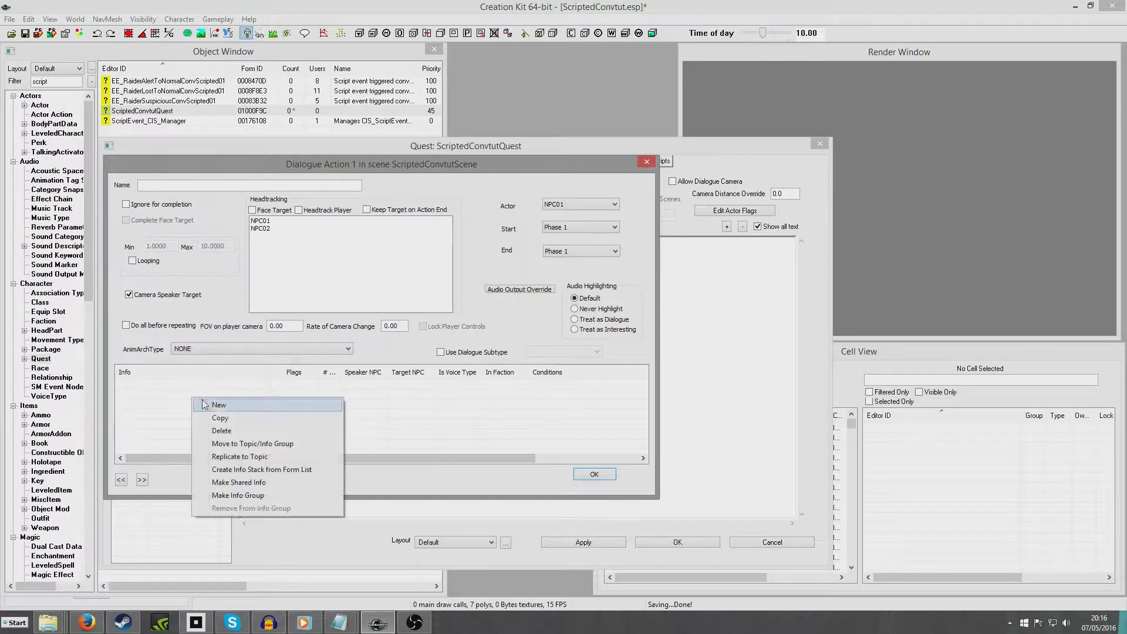
click(205, 405)
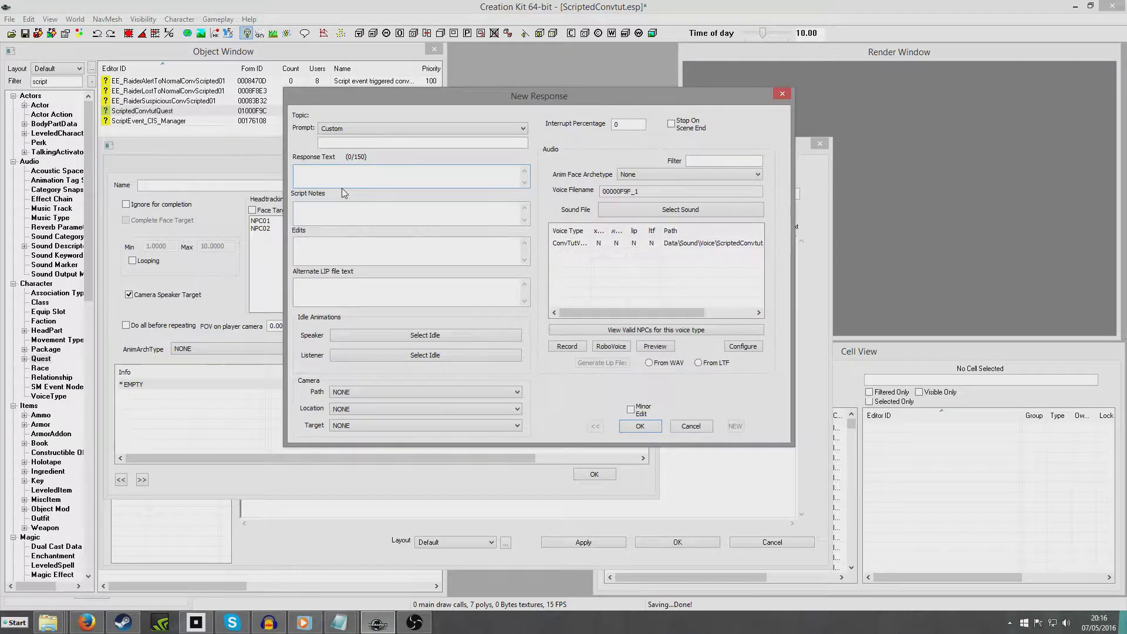
text(Hello, let's have a conversation)
key(Return)
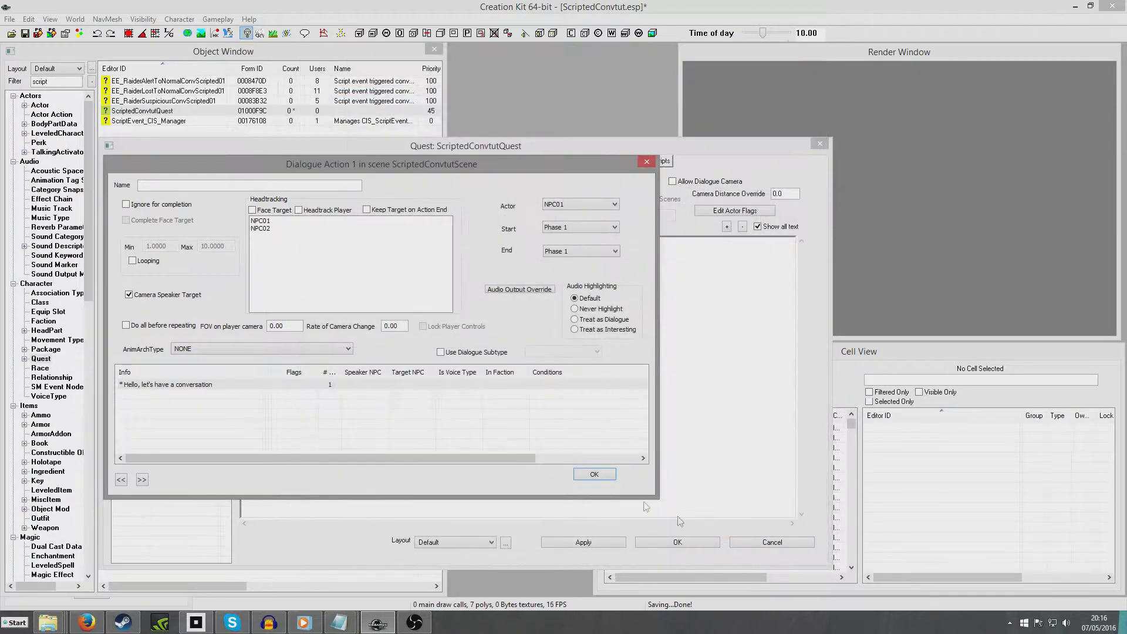
click(579, 475)
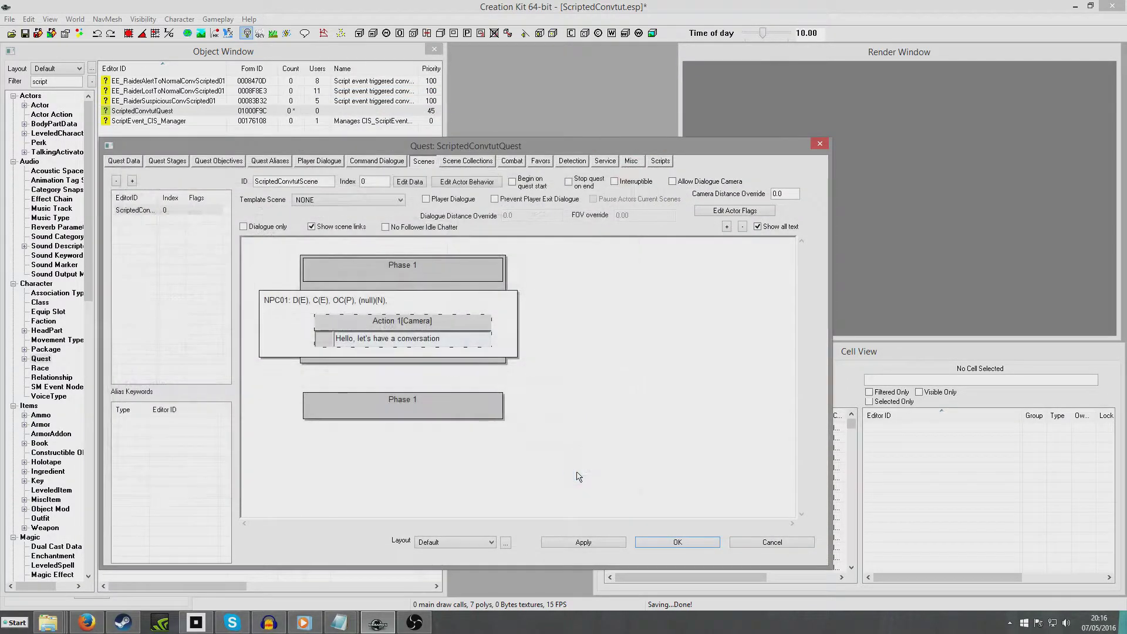
right_click(573, 319)
Add Phase 2 and add alias NPC02 as a second scene actor
click(645, 339)
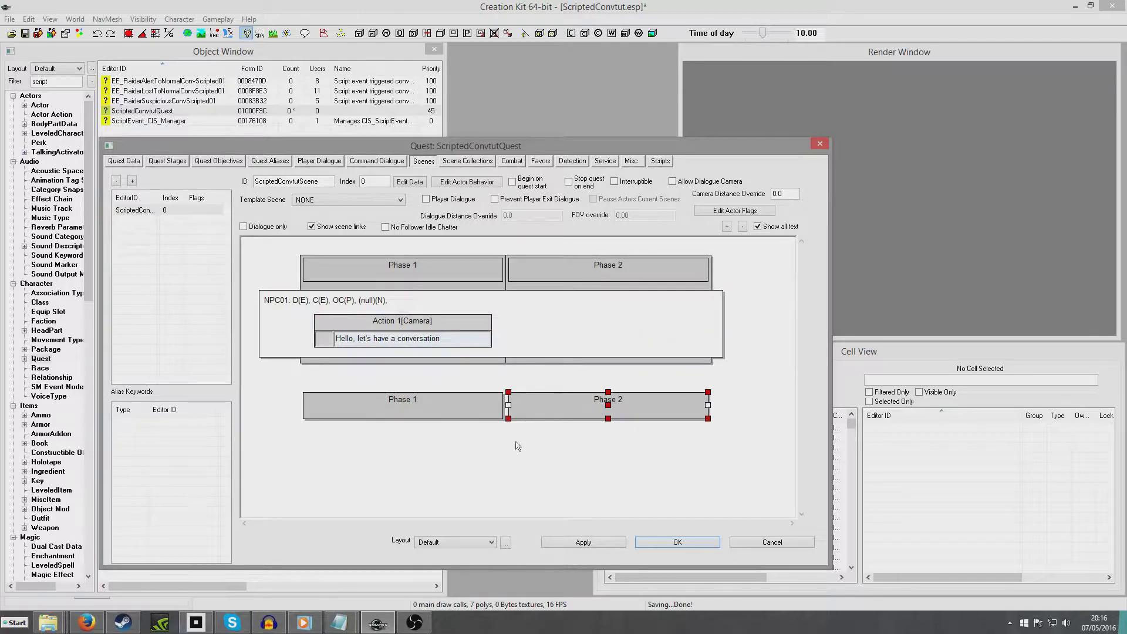
right_click(507, 294)
click(586, 300)
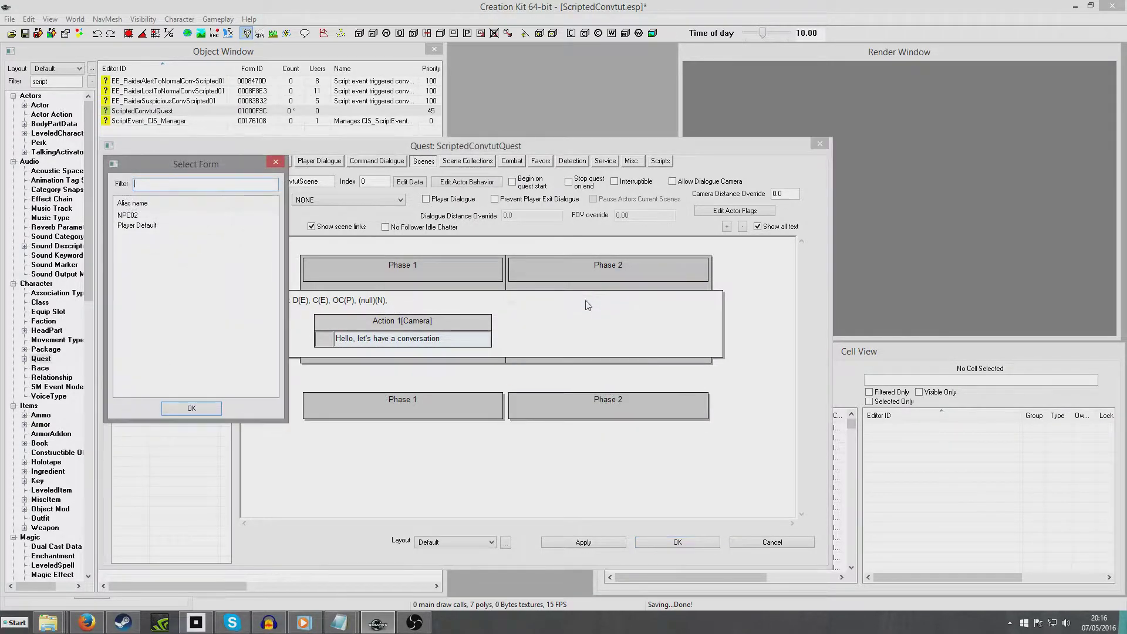
click(122, 217)
click(210, 414)
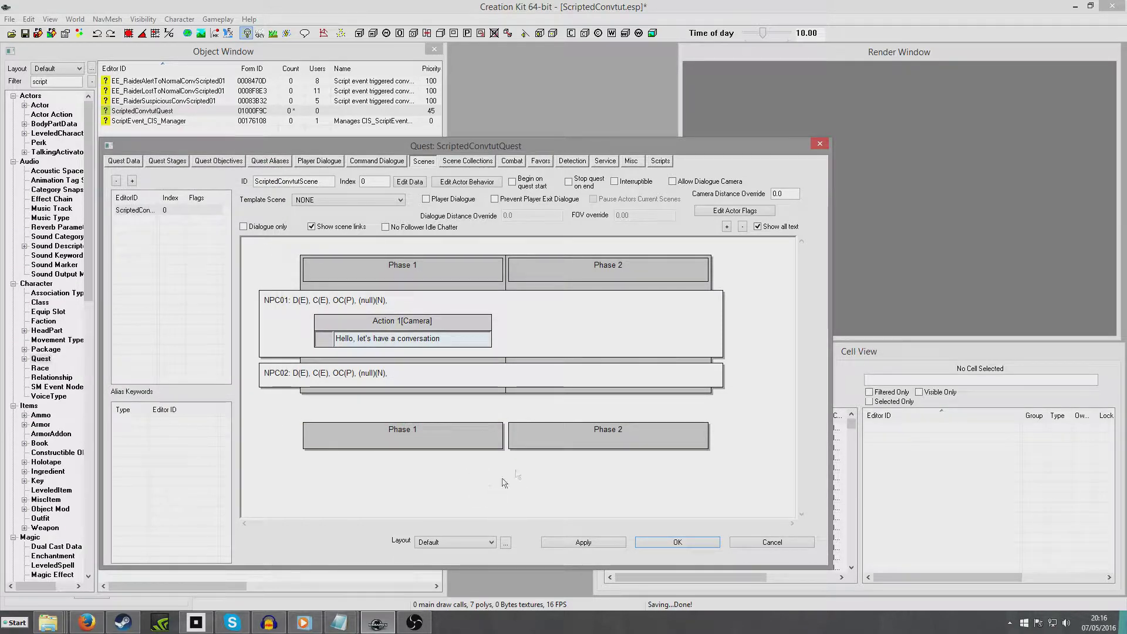
Add an NPC02 dialogue action in Phase 2 saying "Yeah, let's have a conversation"
right_click(589, 382)
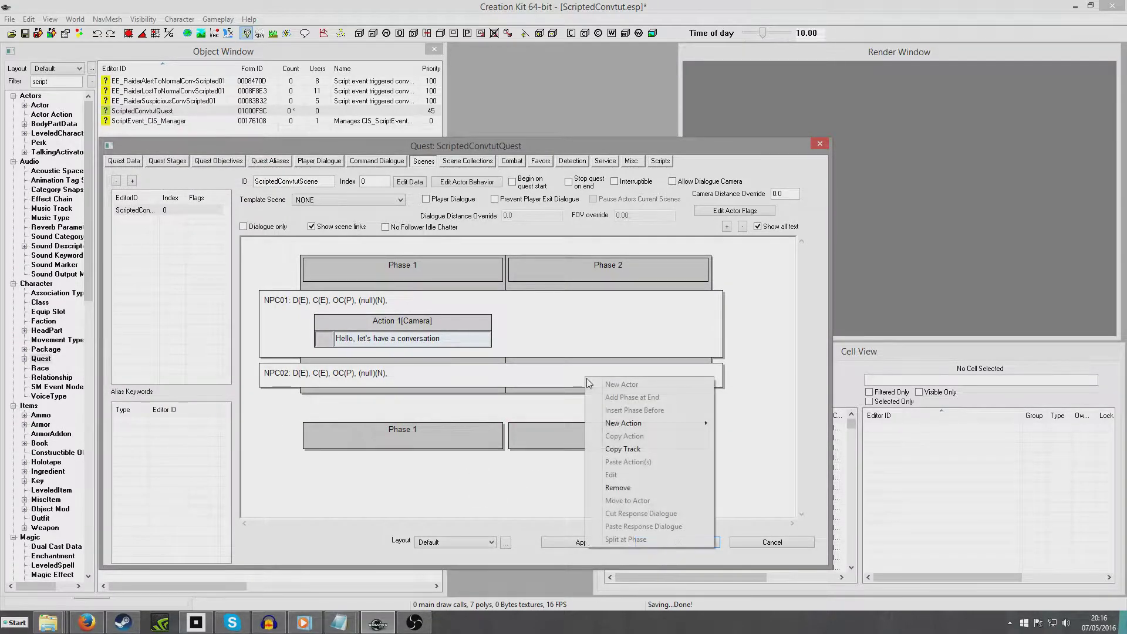
mouse_move(665, 427)
click(763, 424)
click(675, 379)
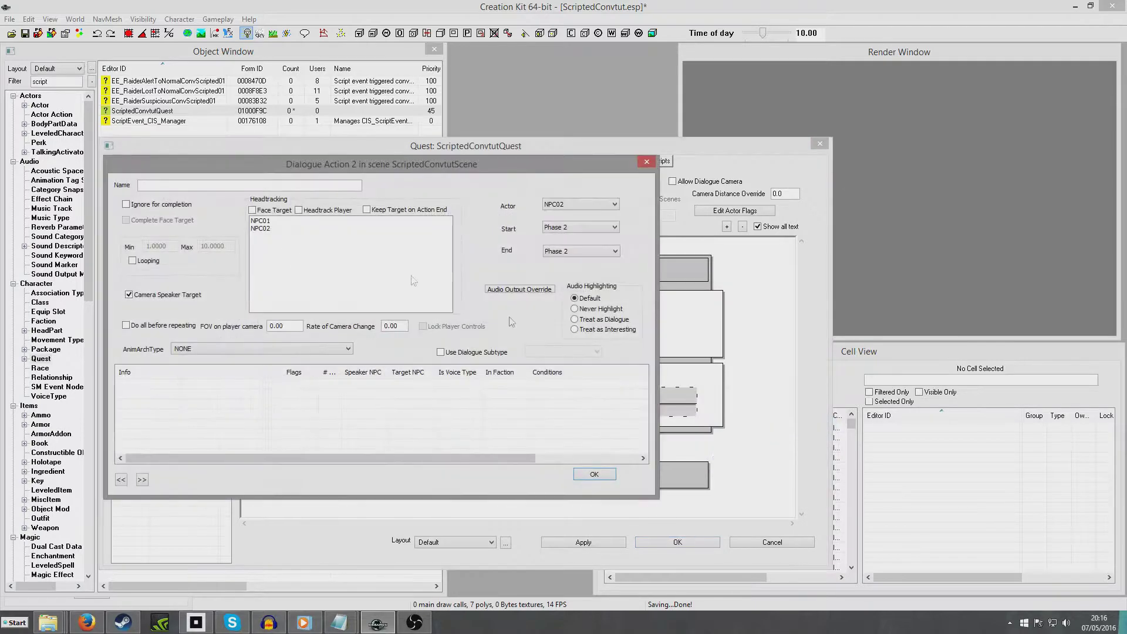
right_click(172, 403)
click(187, 405)
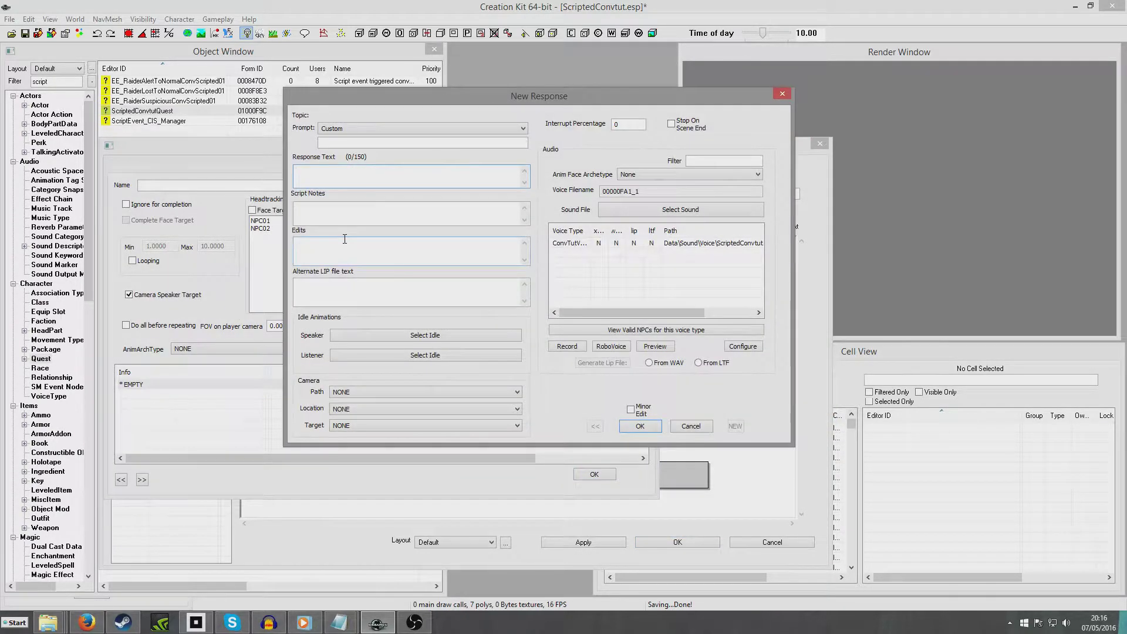
text(Yeah, let's have a conversation)
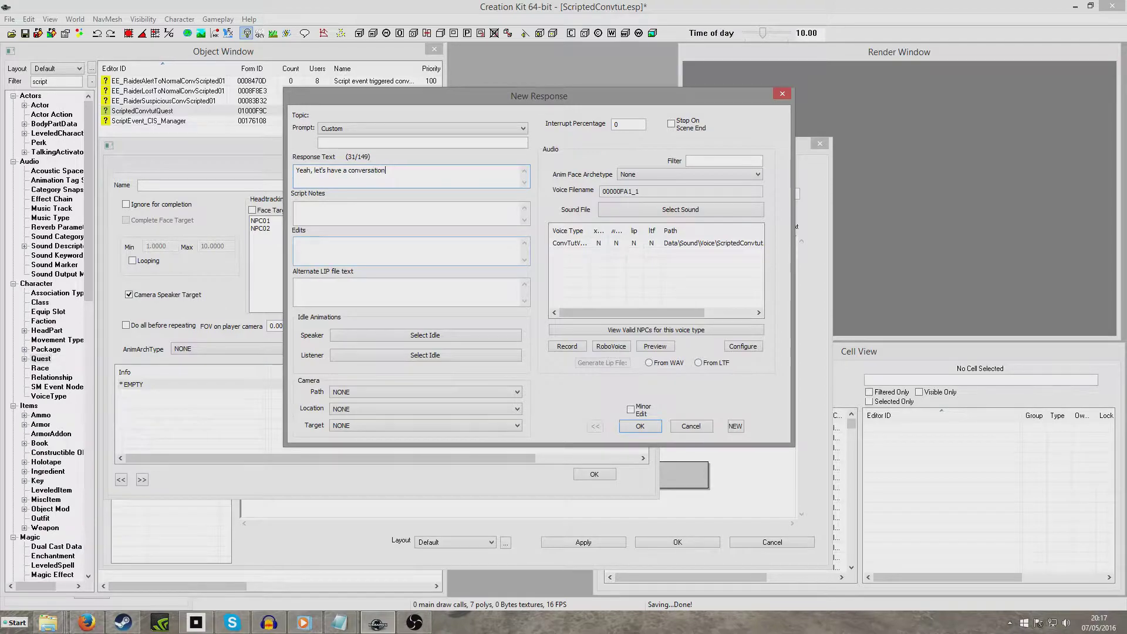
key(Return)
click(711, 549)
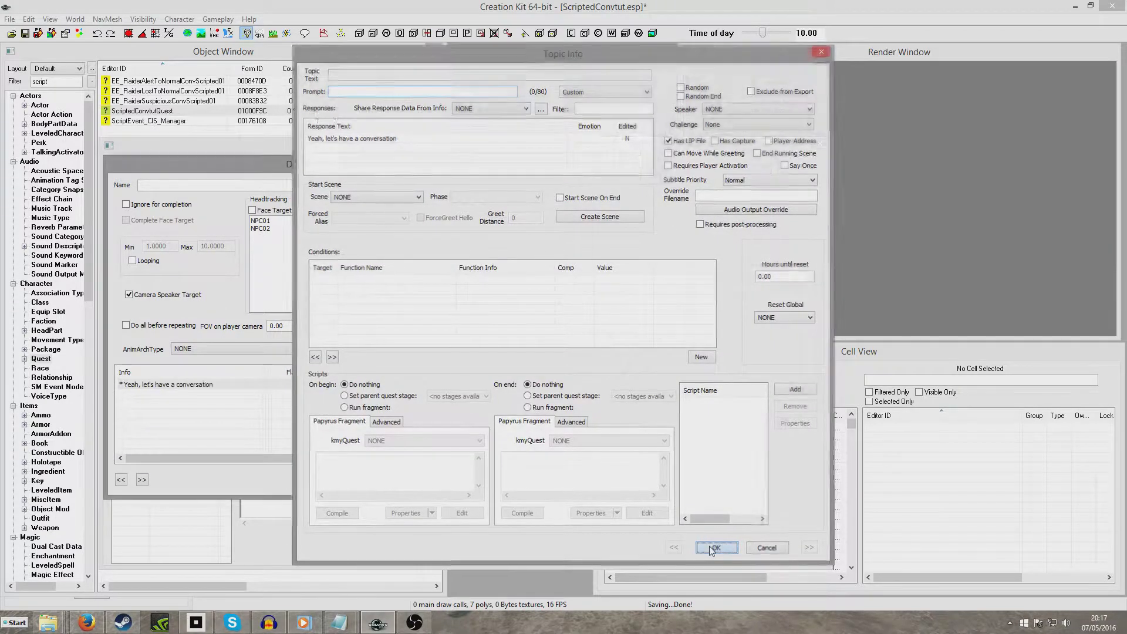
click(607, 481)
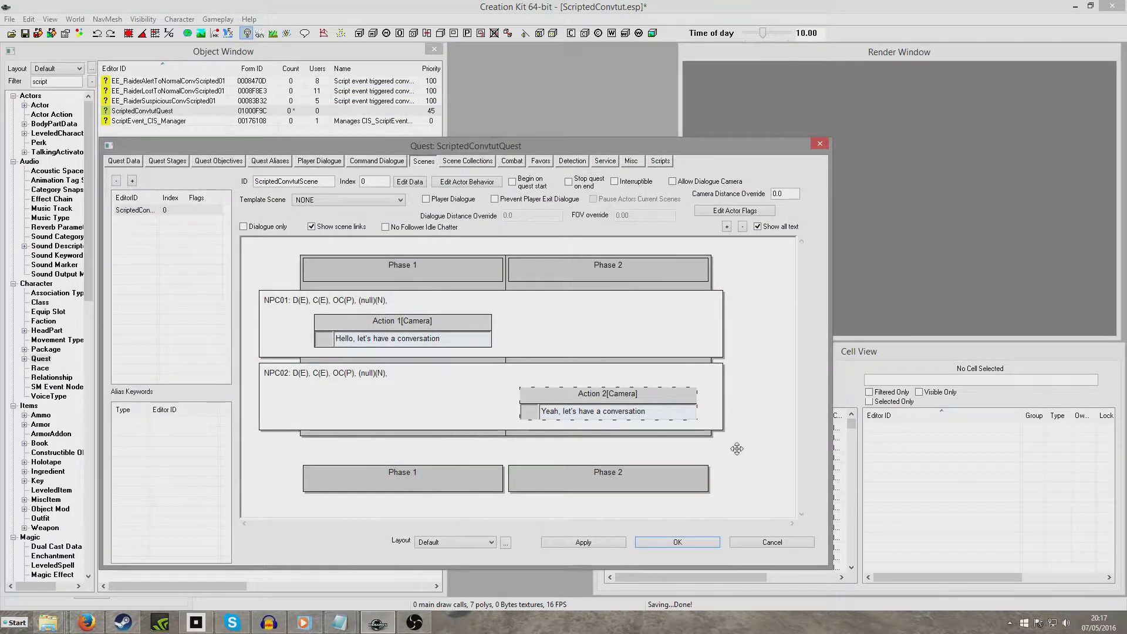
right_click(744, 409)
Add Phase 3 at the end of the scene
mouse_move(809, 457)
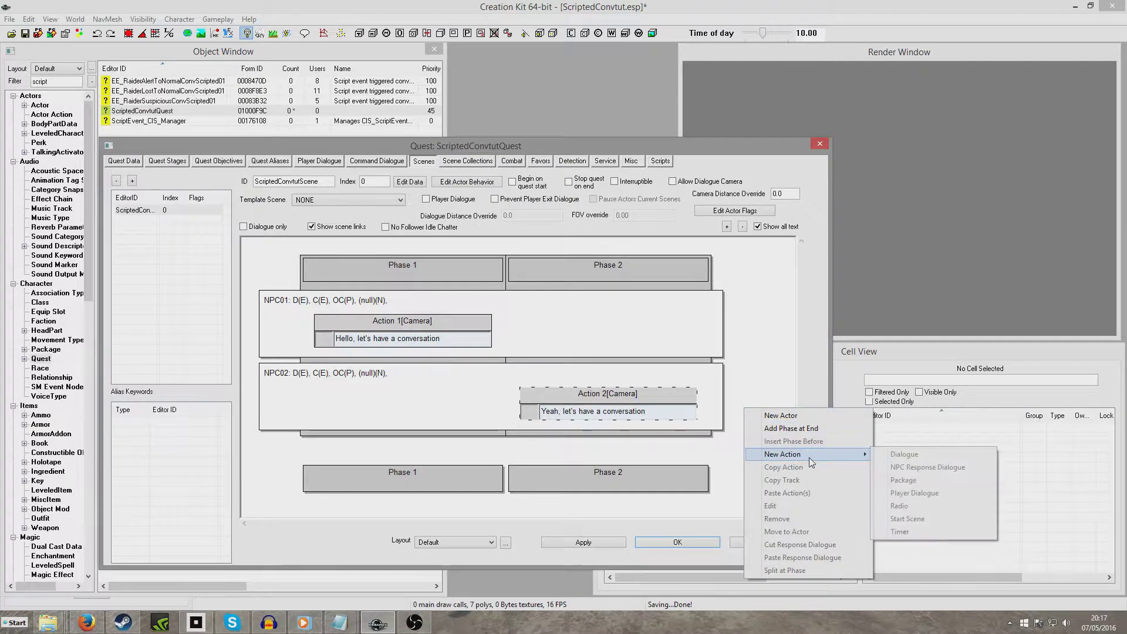
click(790, 428)
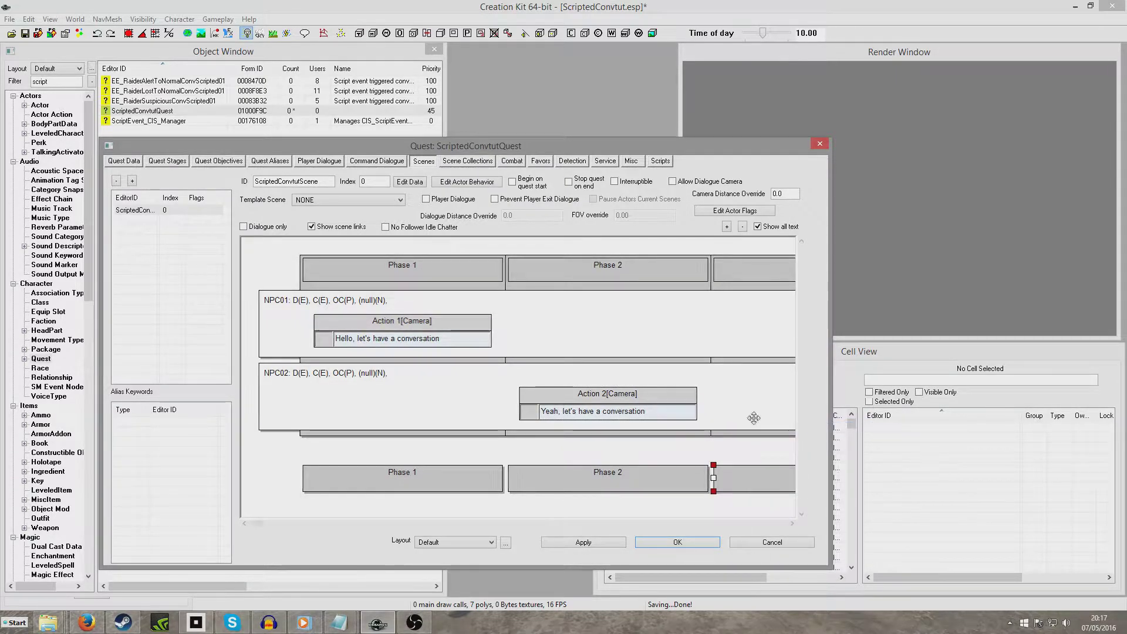
drag(753, 418, 642, 411)
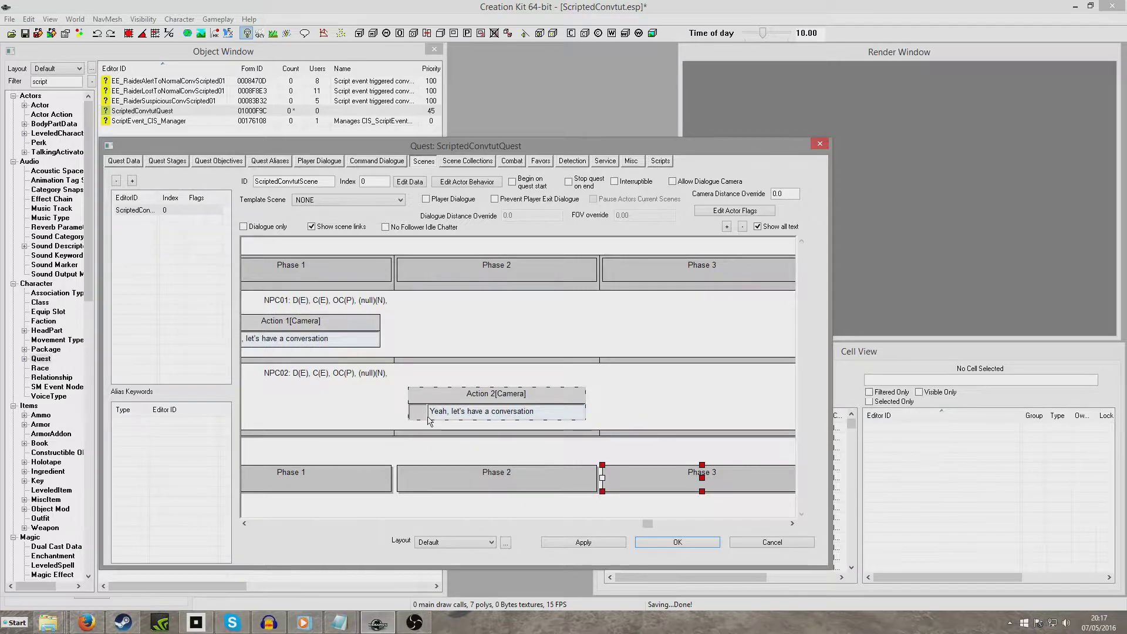
click(667, 332)
Add an NPC01 dialogue action in Phase 3 with the line "Shall we involve the player?"
right_click(693, 330)
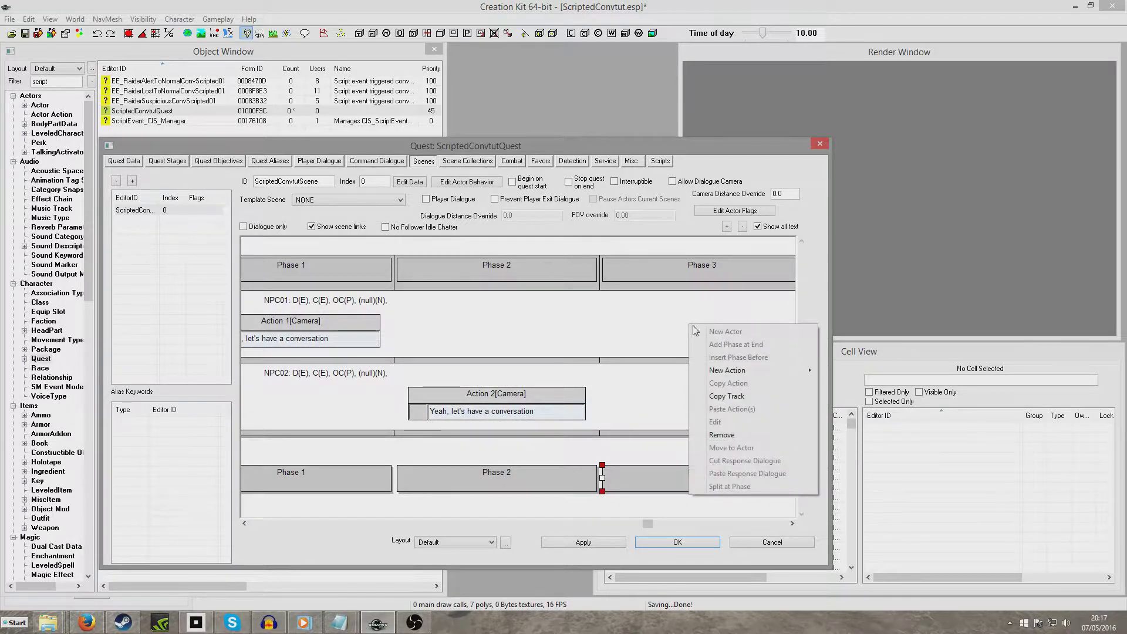
mouse_move(755, 370)
click(855, 370)
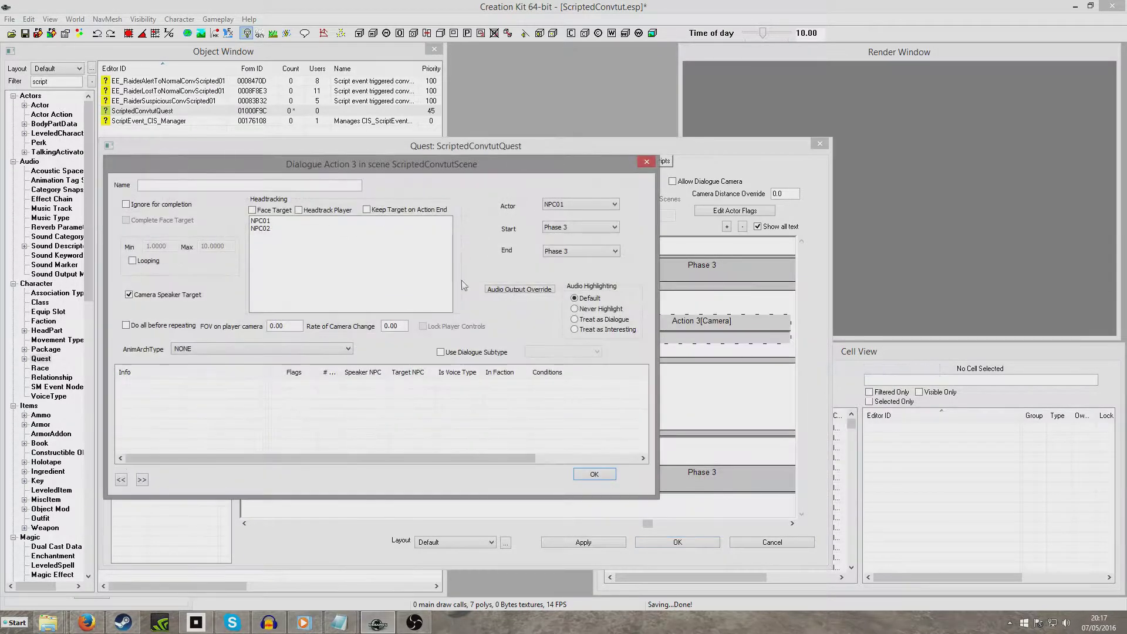
right_click(191, 406)
click(206, 415)
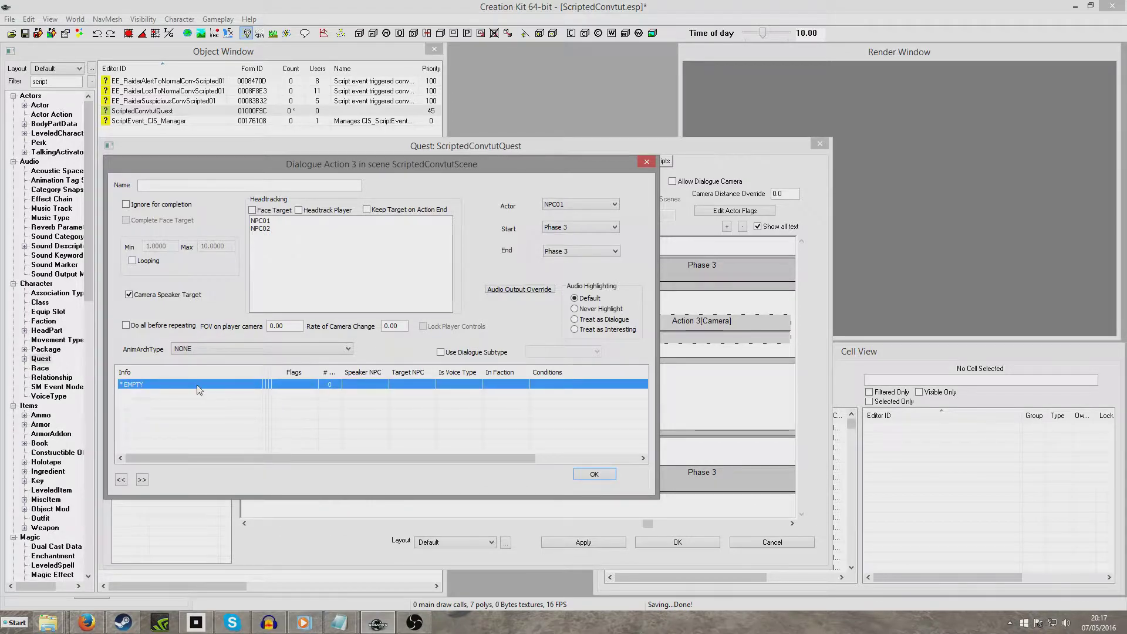
double_click(322, 384)
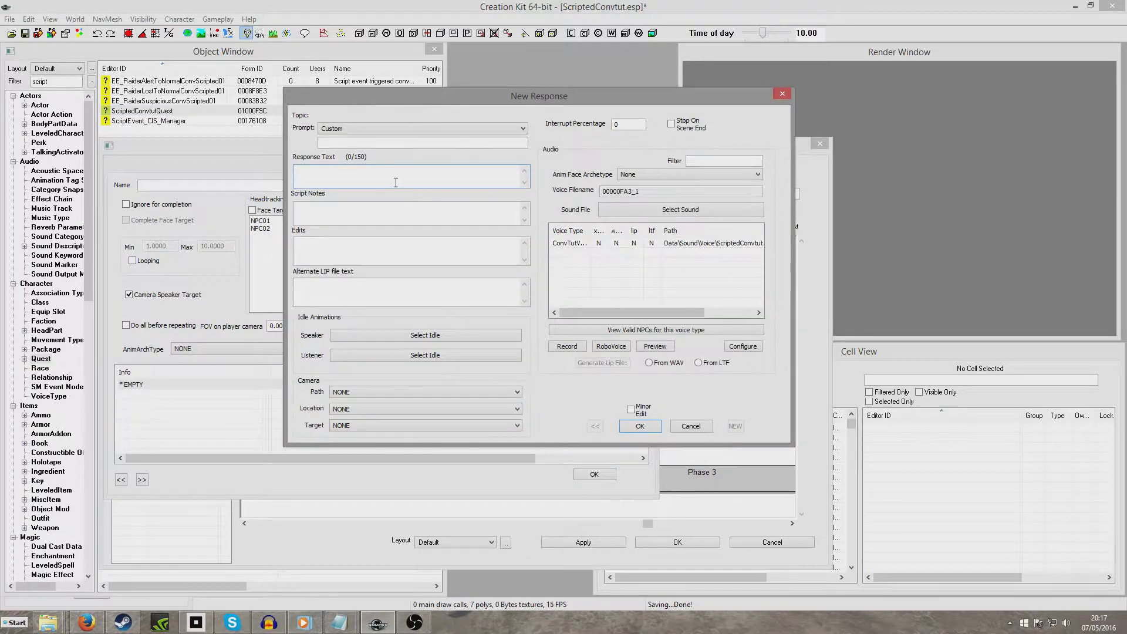
text(shall )
text(player?)
click(639, 425)
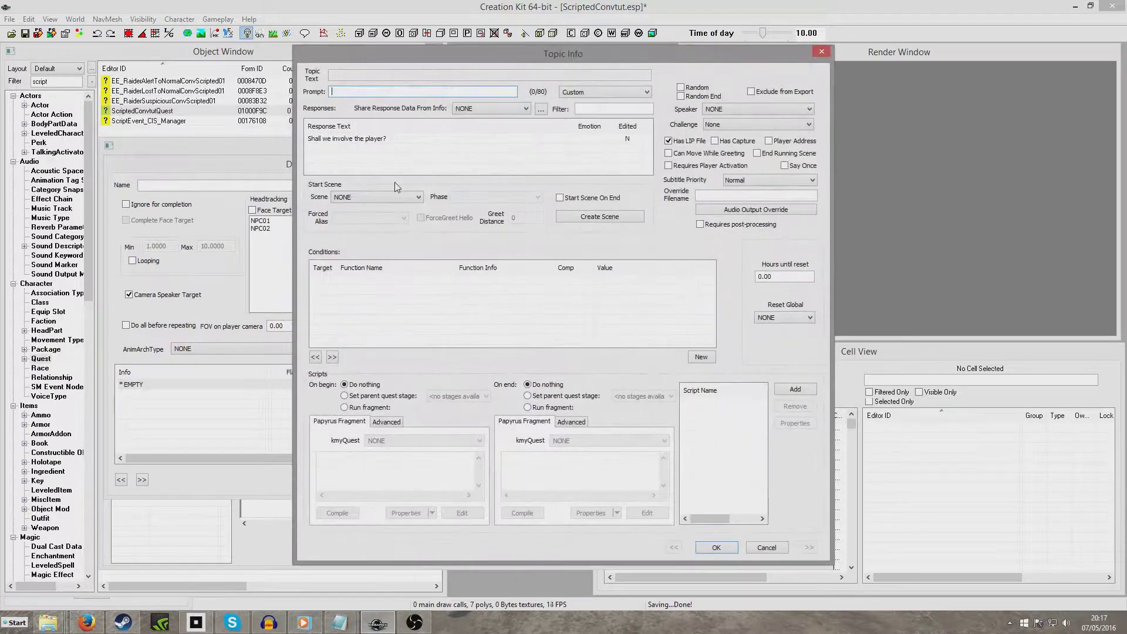
click(715, 547)
click(615, 479)
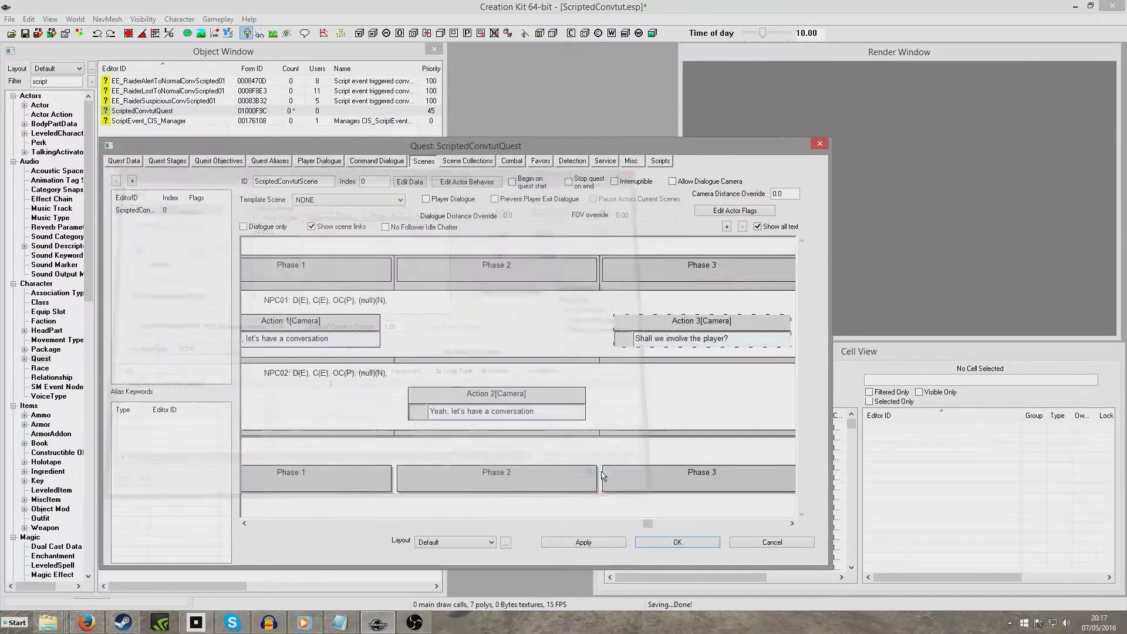
Add Phase 4 with an NPC02 dialogue action saying "Ok, let's involve the player"
right_click(775, 449)
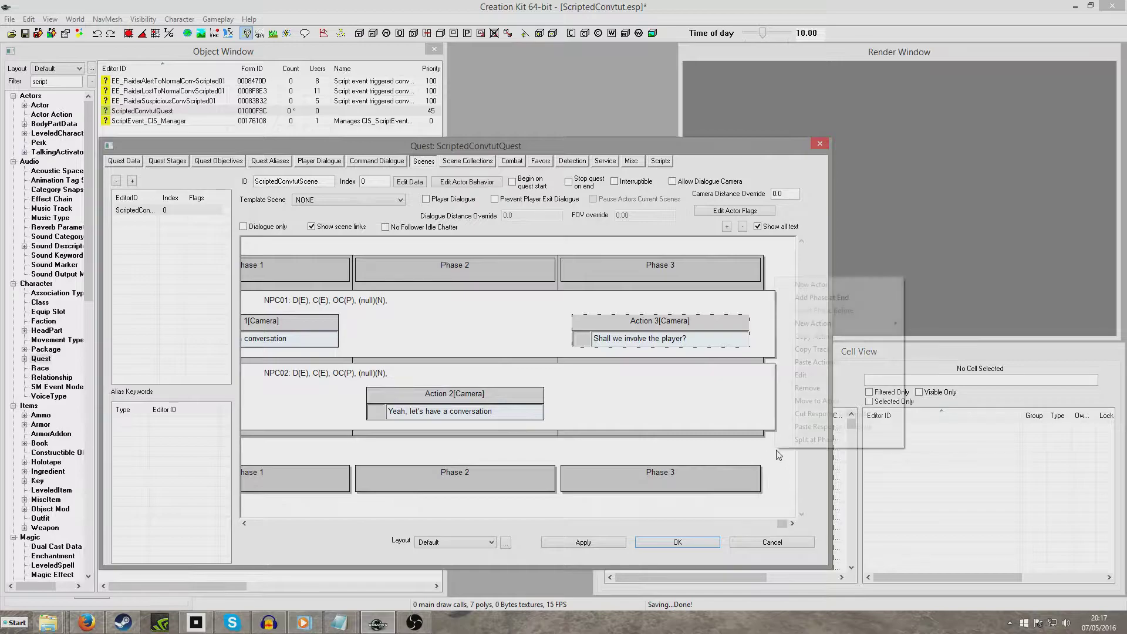
click(828, 298)
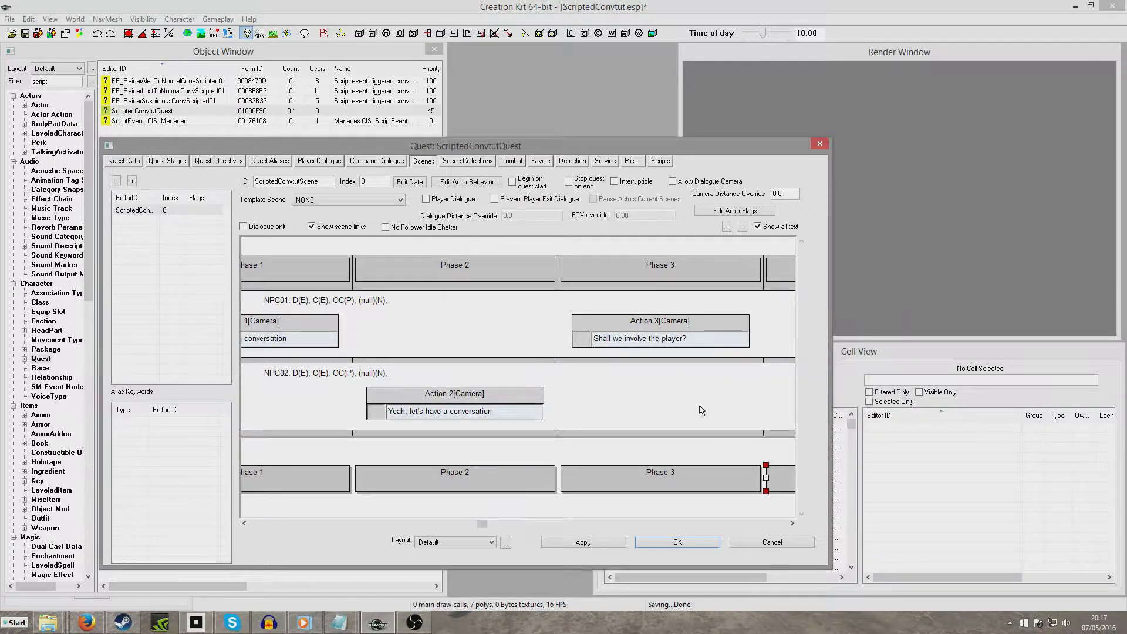
right_click(655, 405)
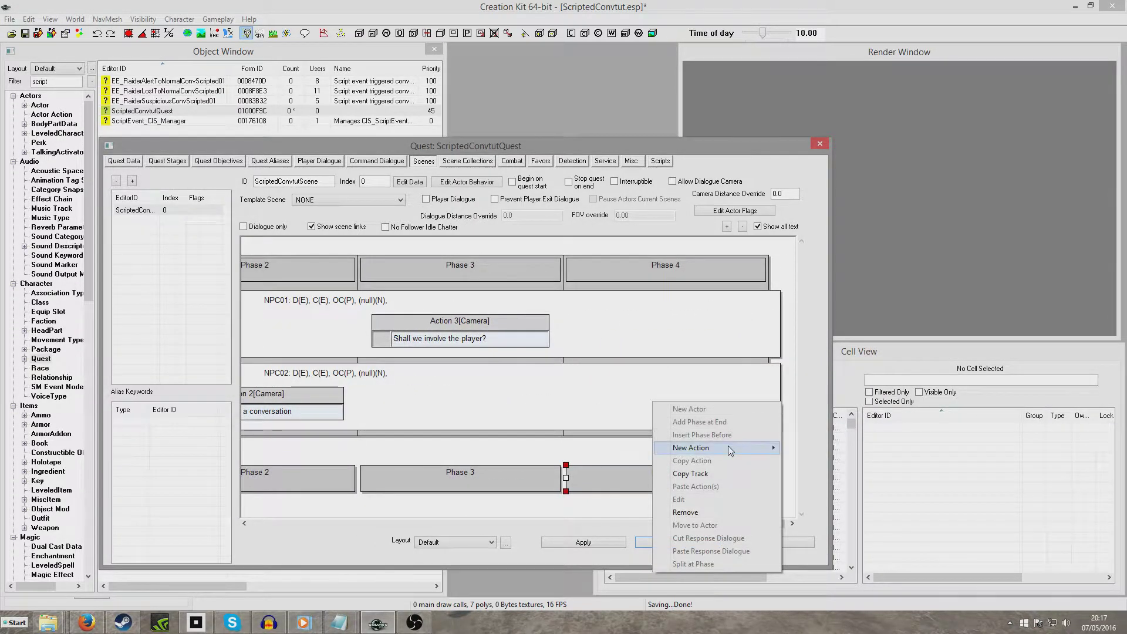
mouse_move(728, 446)
click(833, 448)
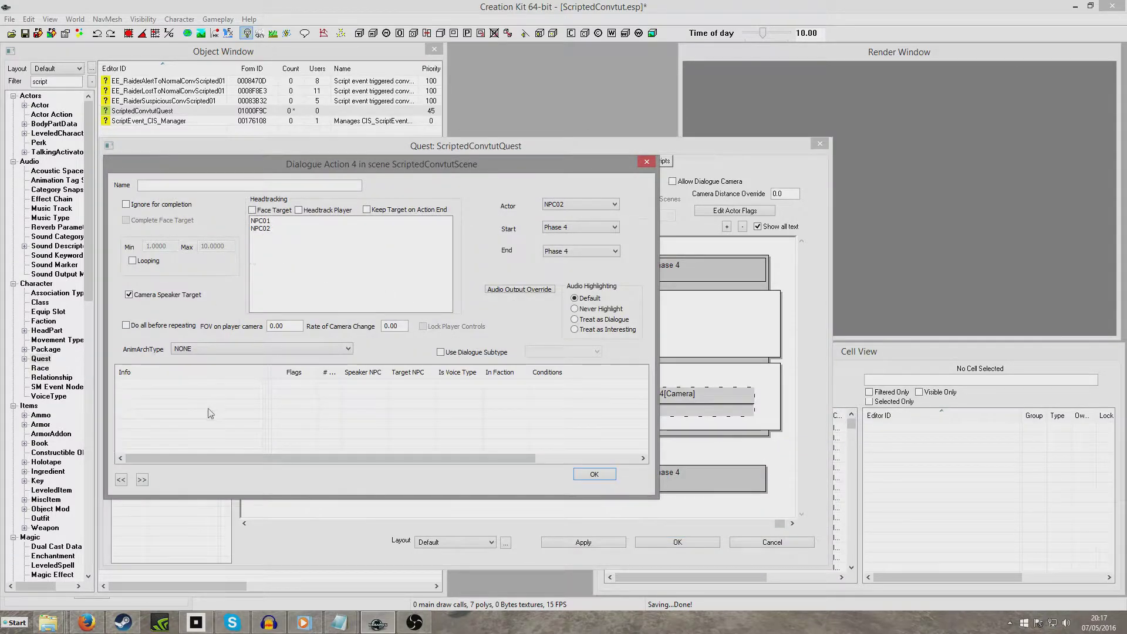
right_click(209, 408)
click(235, 415)
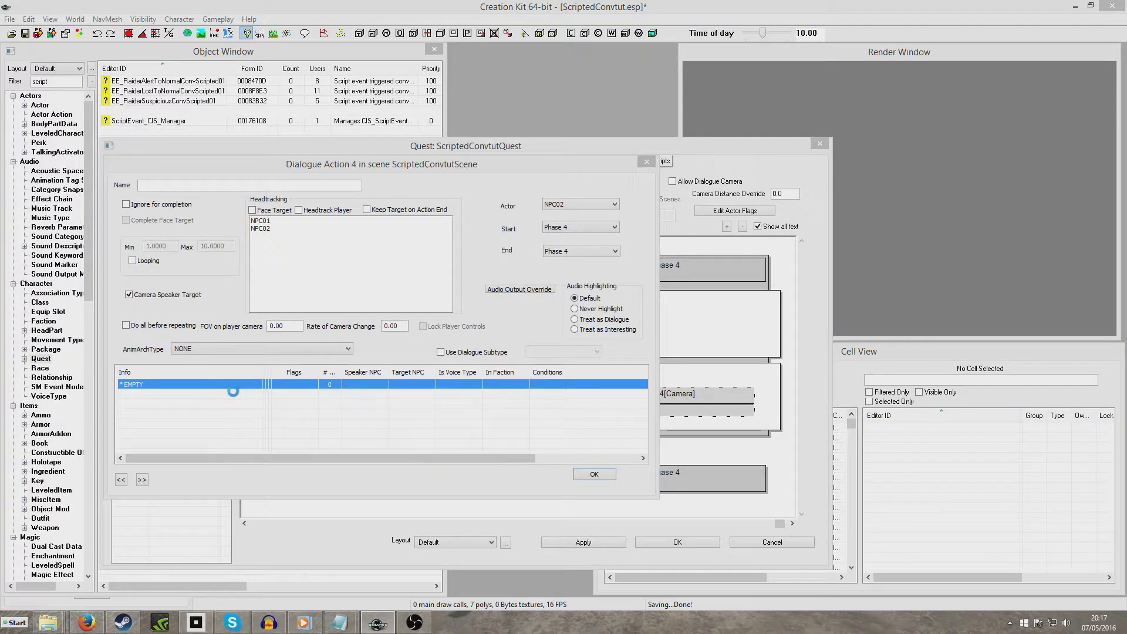
text(Ok, let's involve the player)
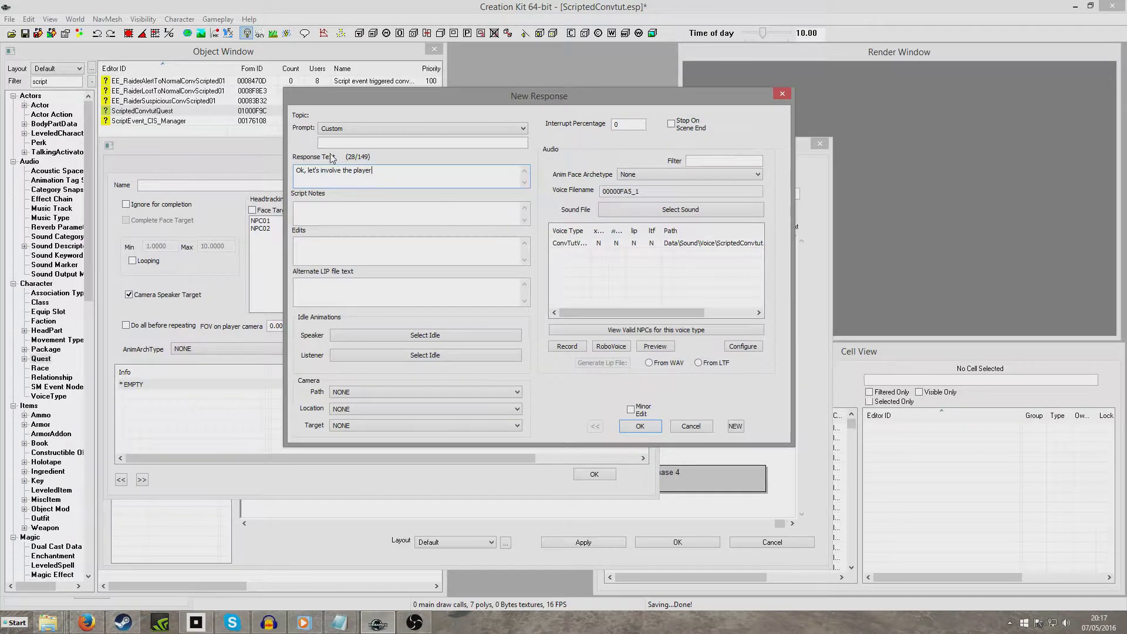
key(Return)
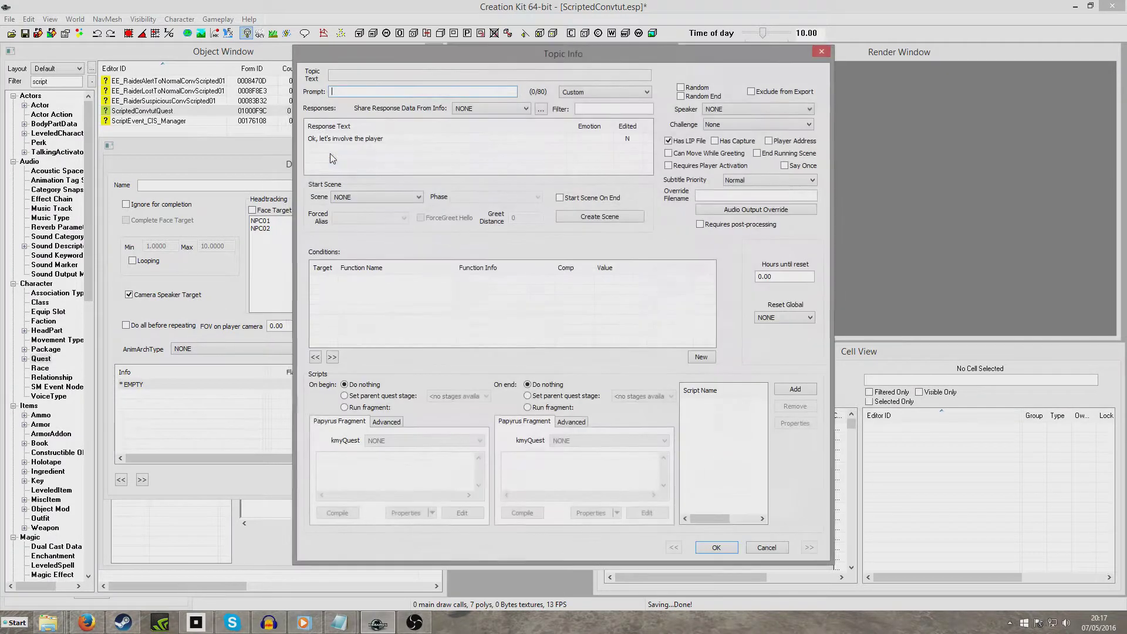
click(705, 547)
click(597, 473)
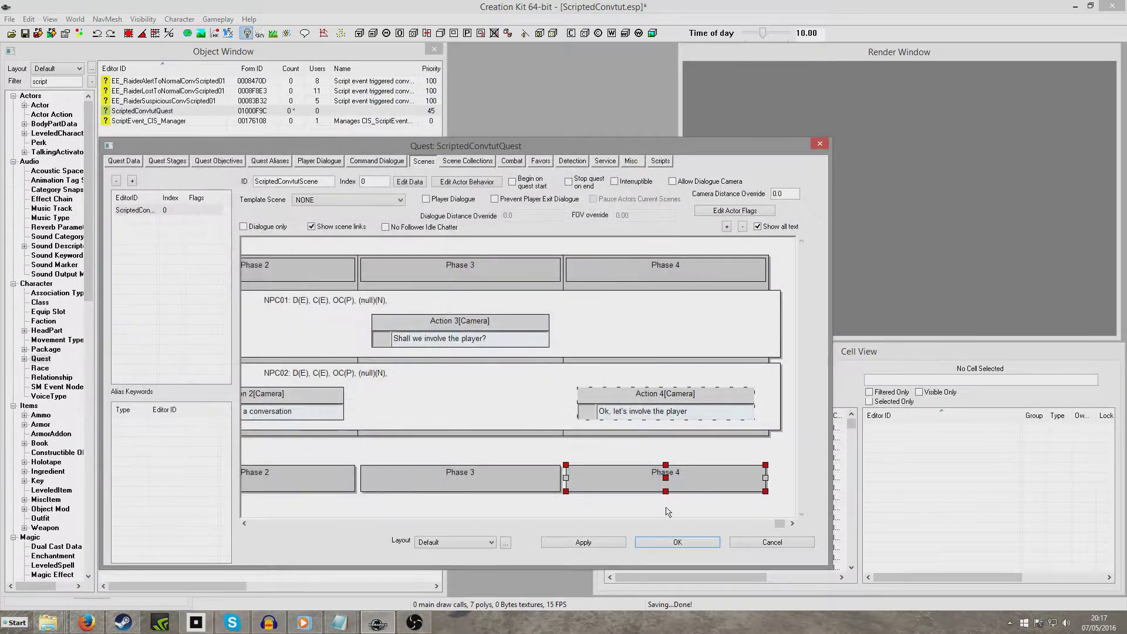
right_click(785, 482)
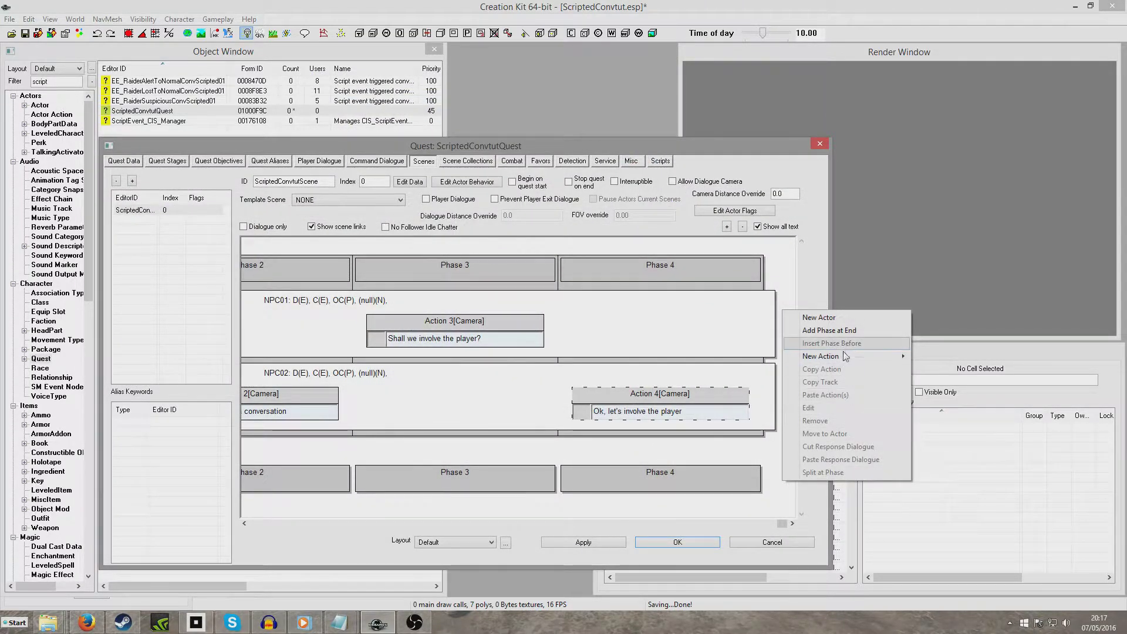
Append Phase 5 to the scene and give NPC01 a Player Dialogue action in it
click(842, 333)
middle_drag(709, 335, 456, 337)
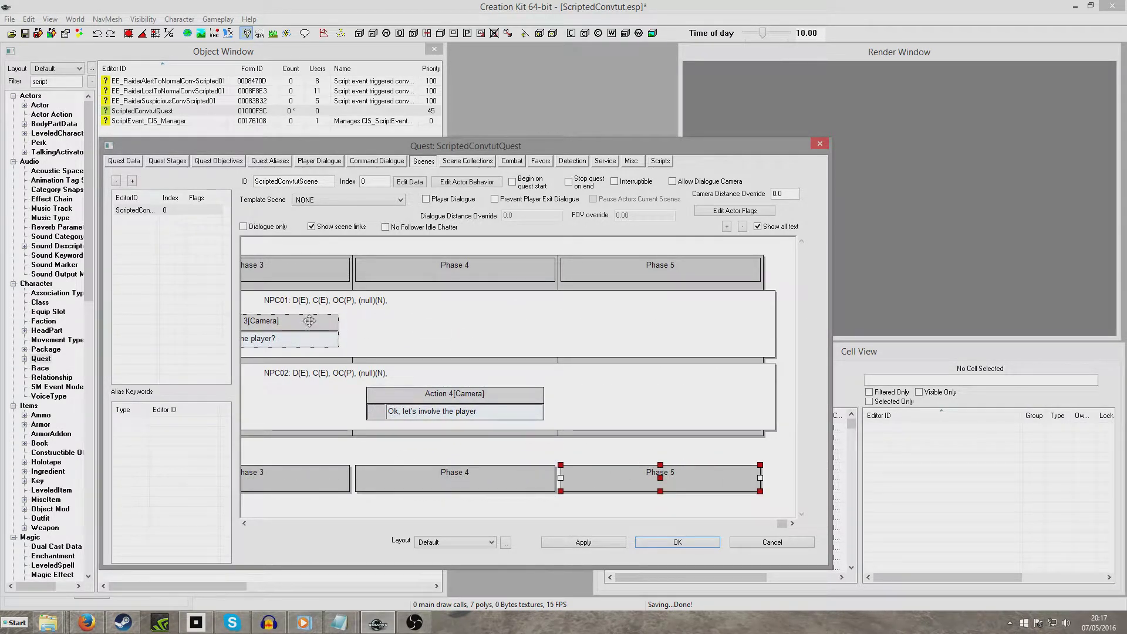
click(443, 412)
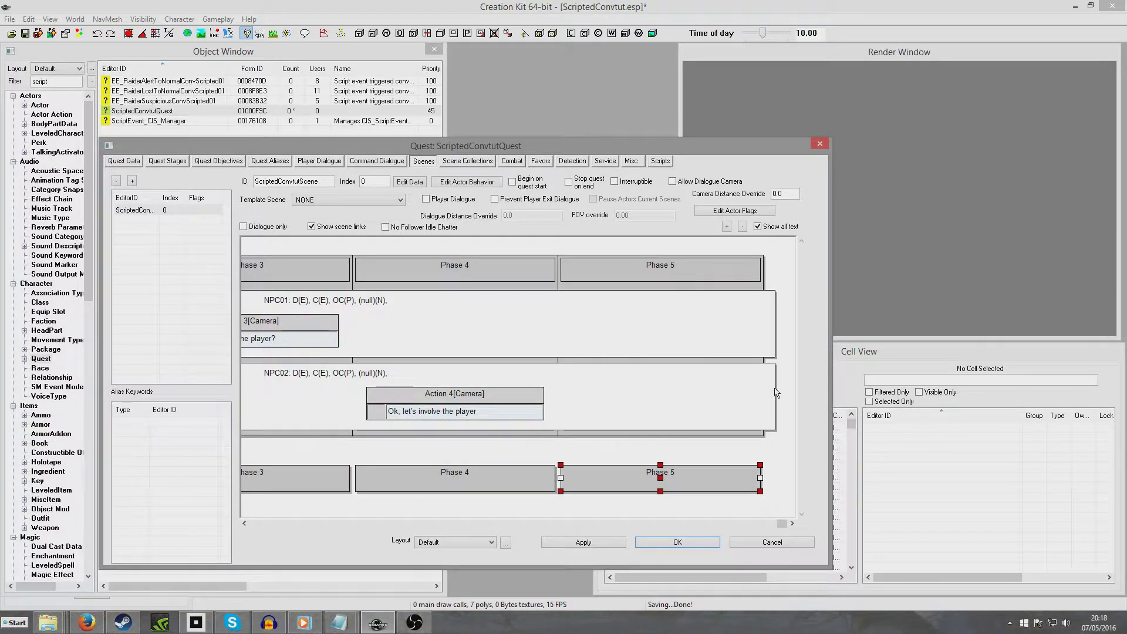
click(447, 345)
right_click(662, 319)
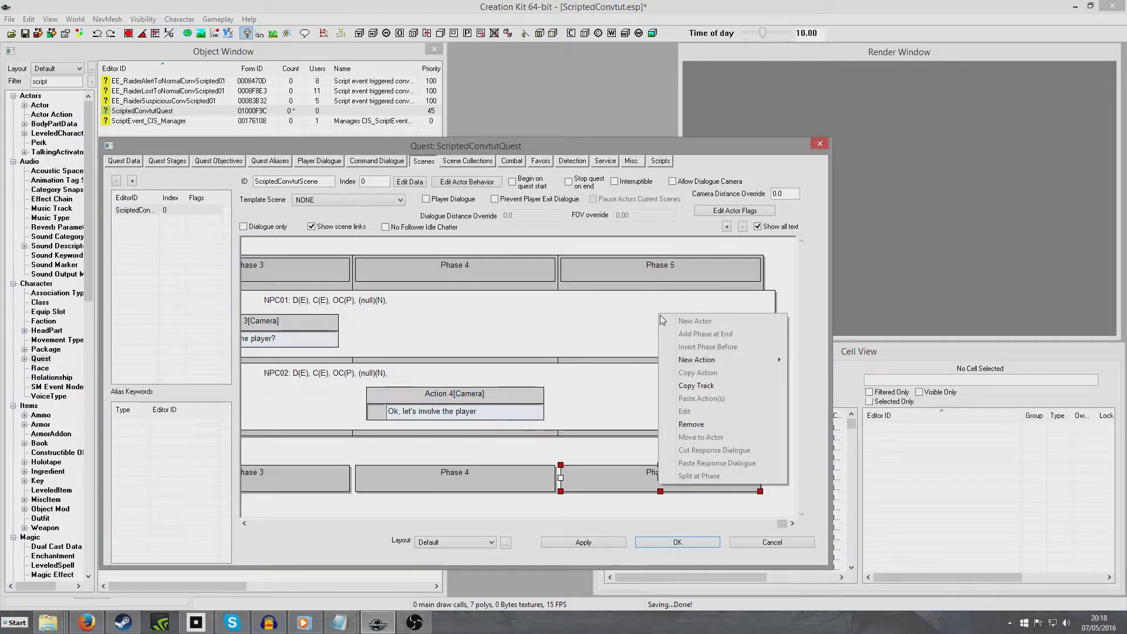
mouse_move(735, 362)
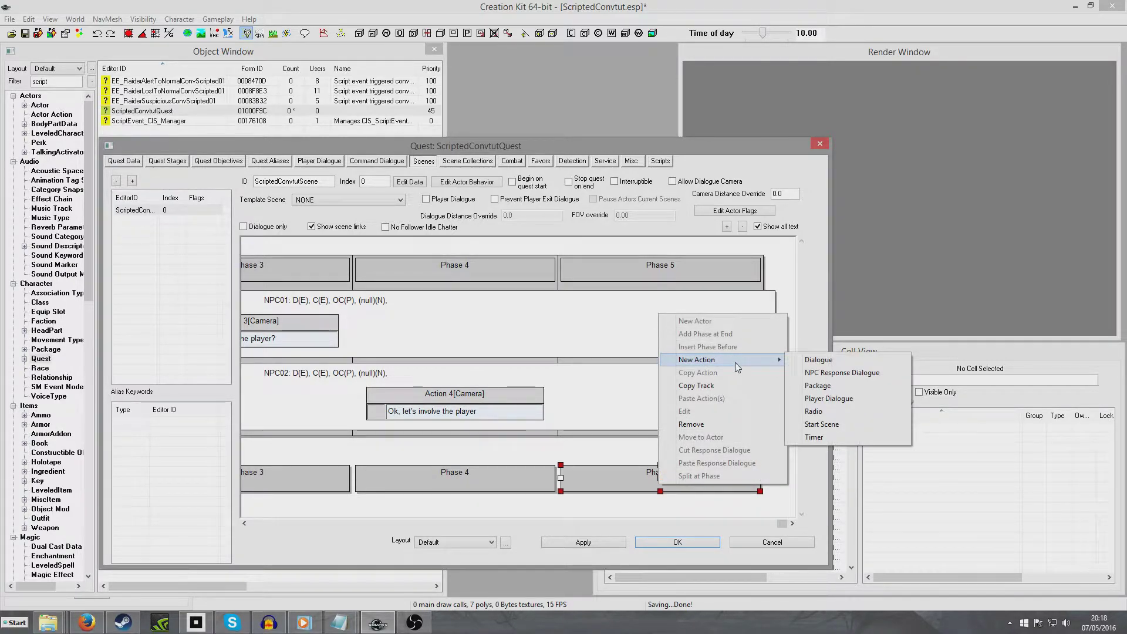
click(854, 399)
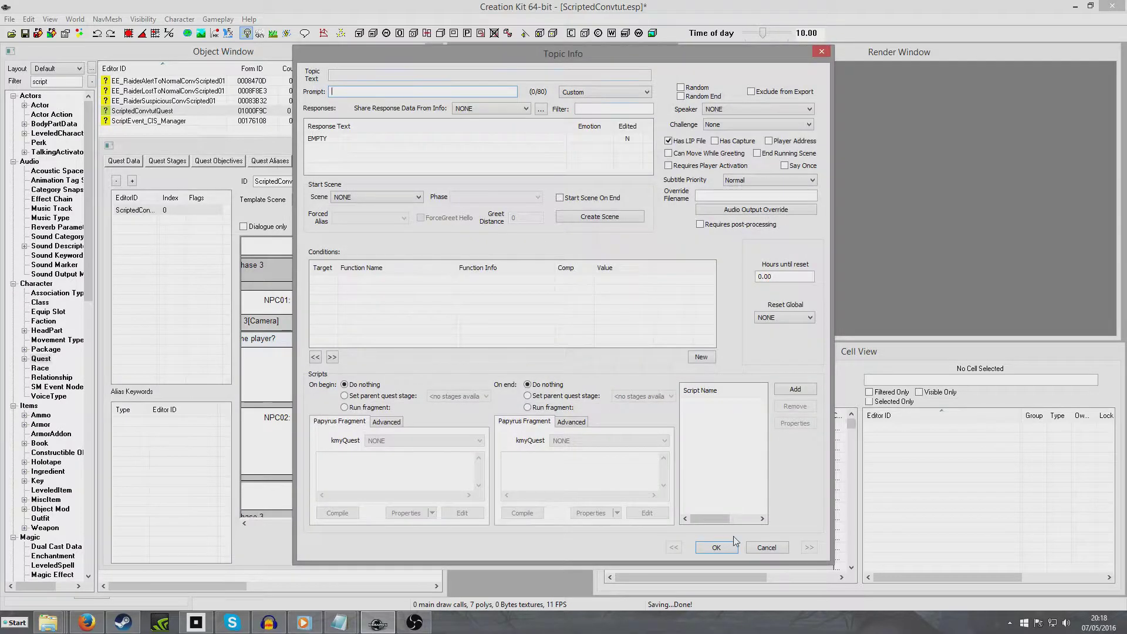
click(728, 547)
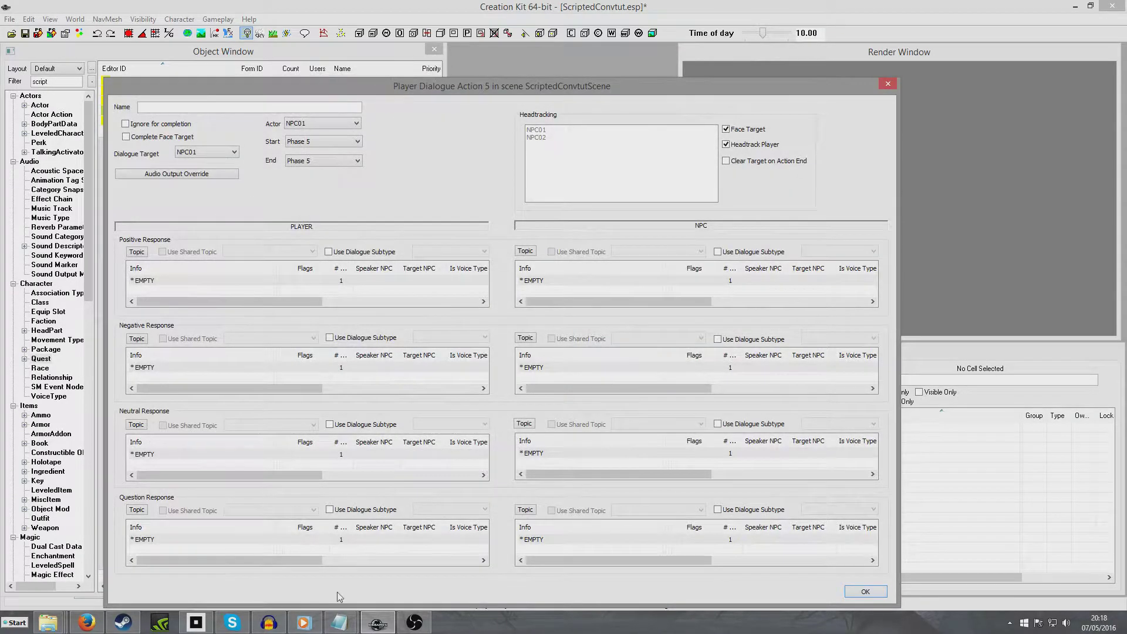
Set the player's positive response line to 'I'm happy to join you'
double_click(154, 281)
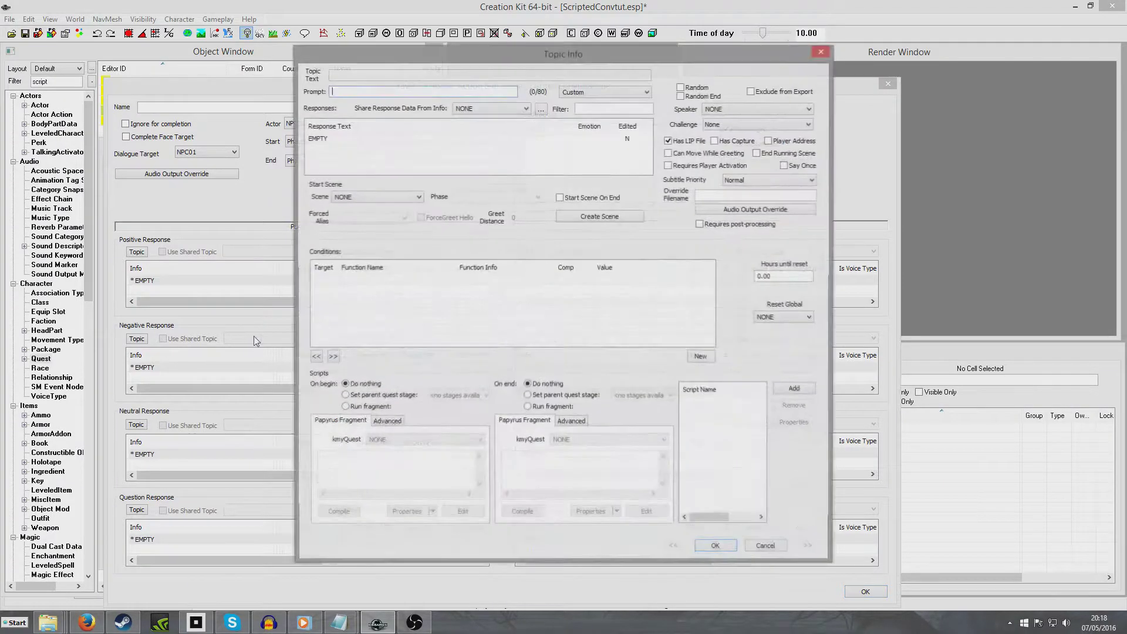
click(351, 139)
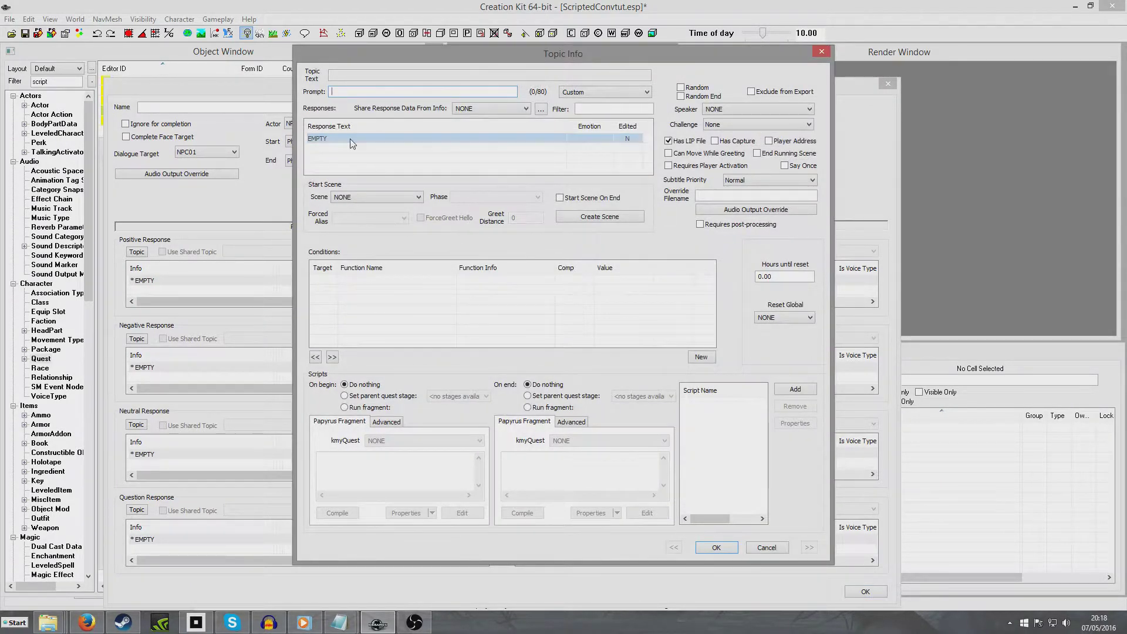
click(347, 92)
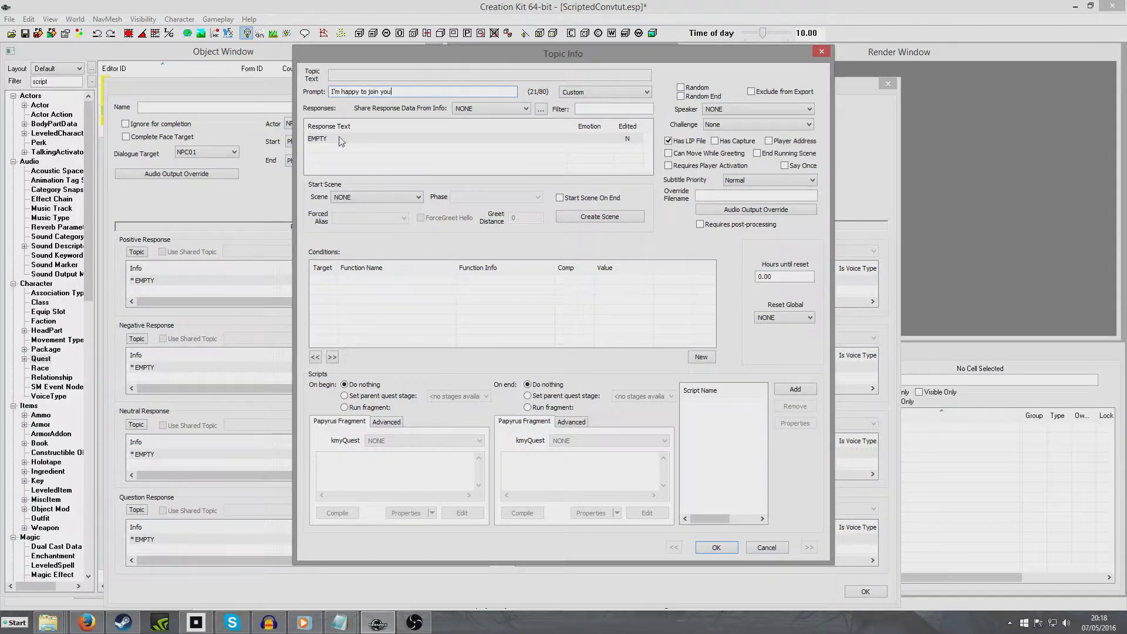
text(I'm happy to join you)
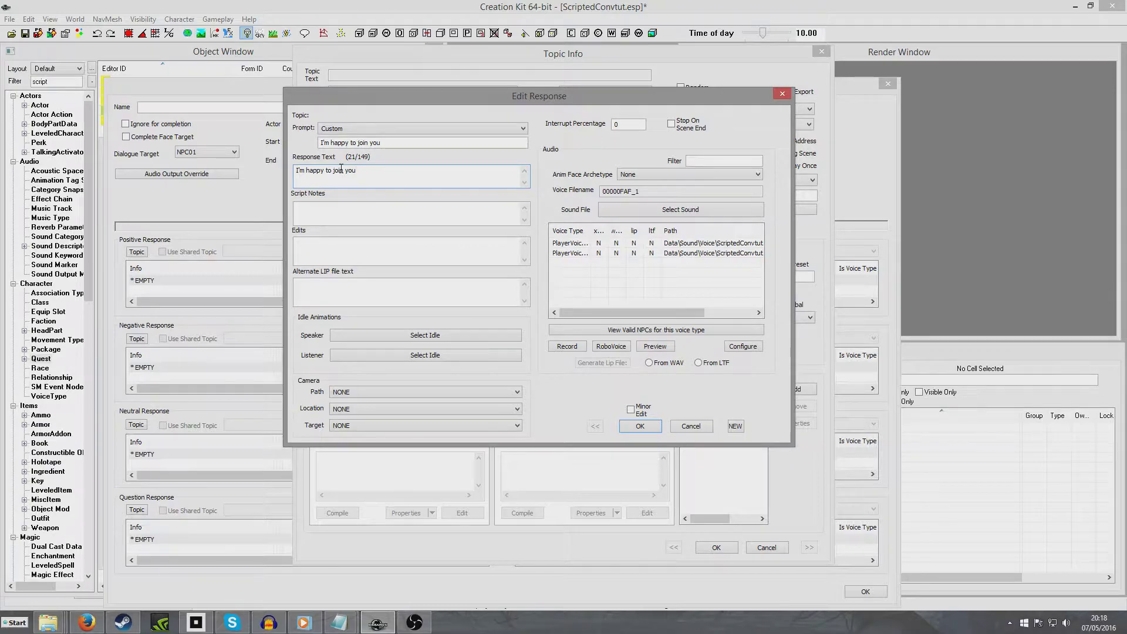
click(641, 424)
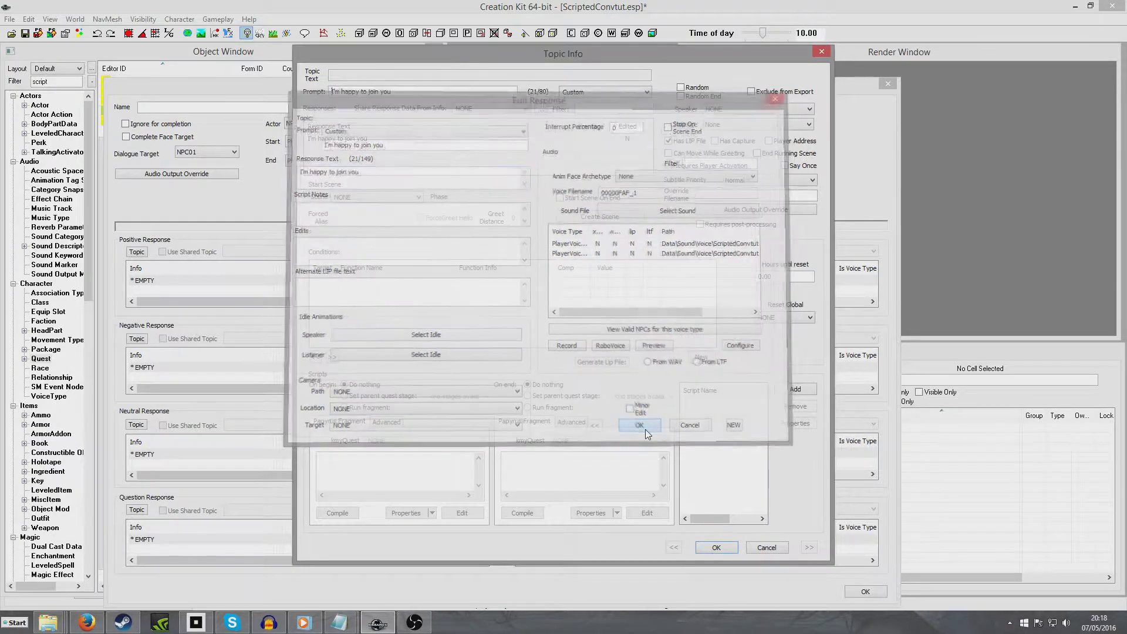
click(717, 547)
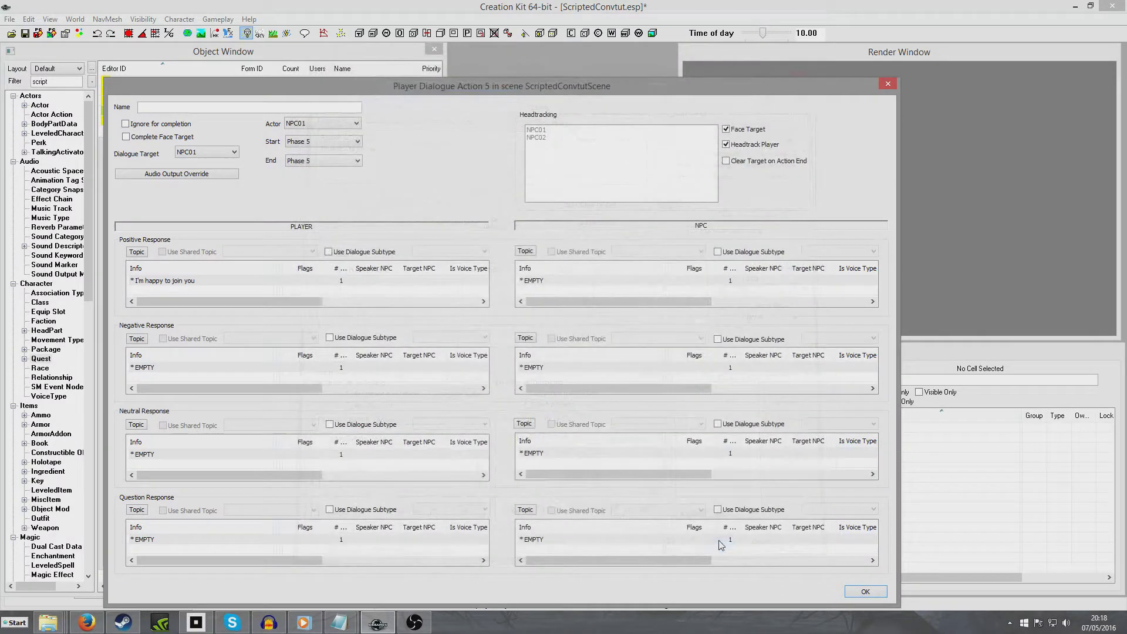
Give NPC01 the positive reply 'Great to have you involved in our conversation'
double_click(562, 282)
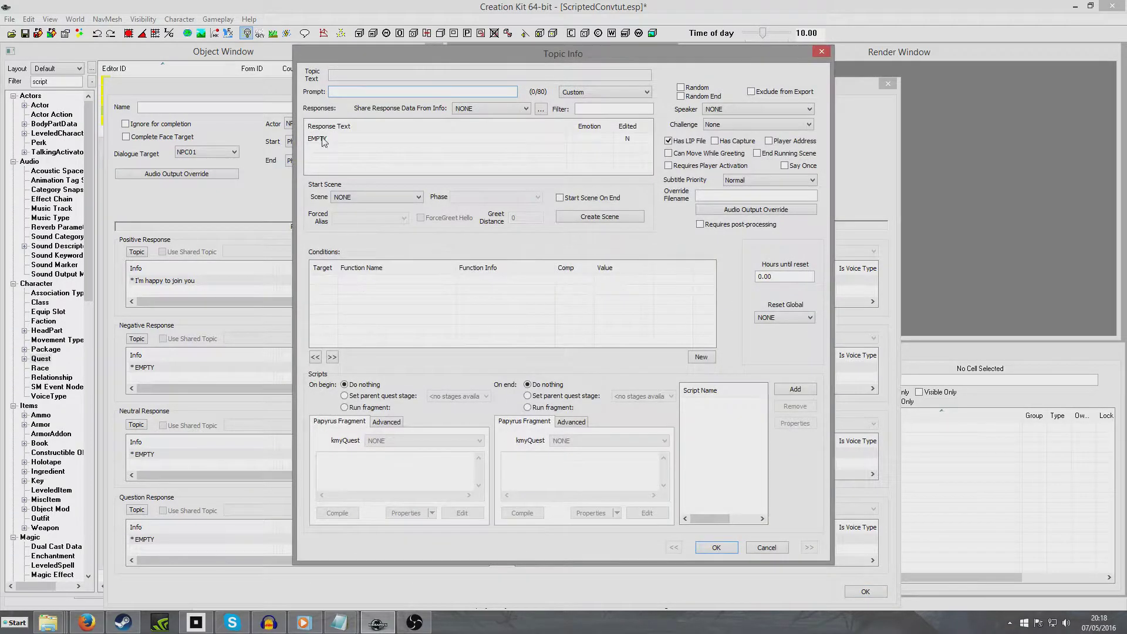
double_click(322, 141)
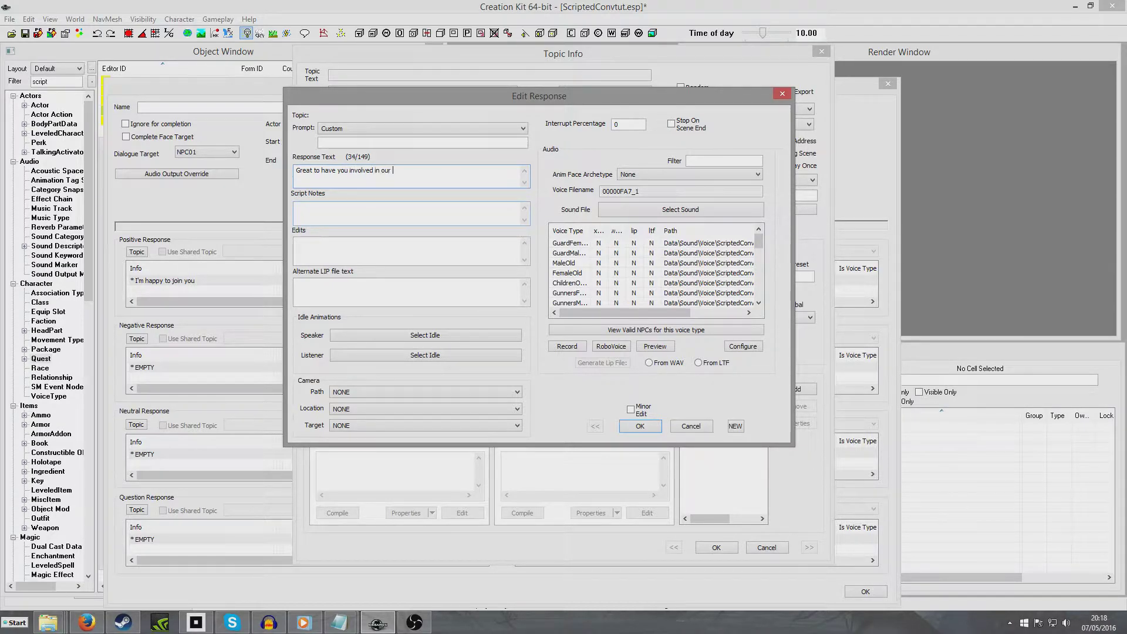
text(sation)
click(640, 427)
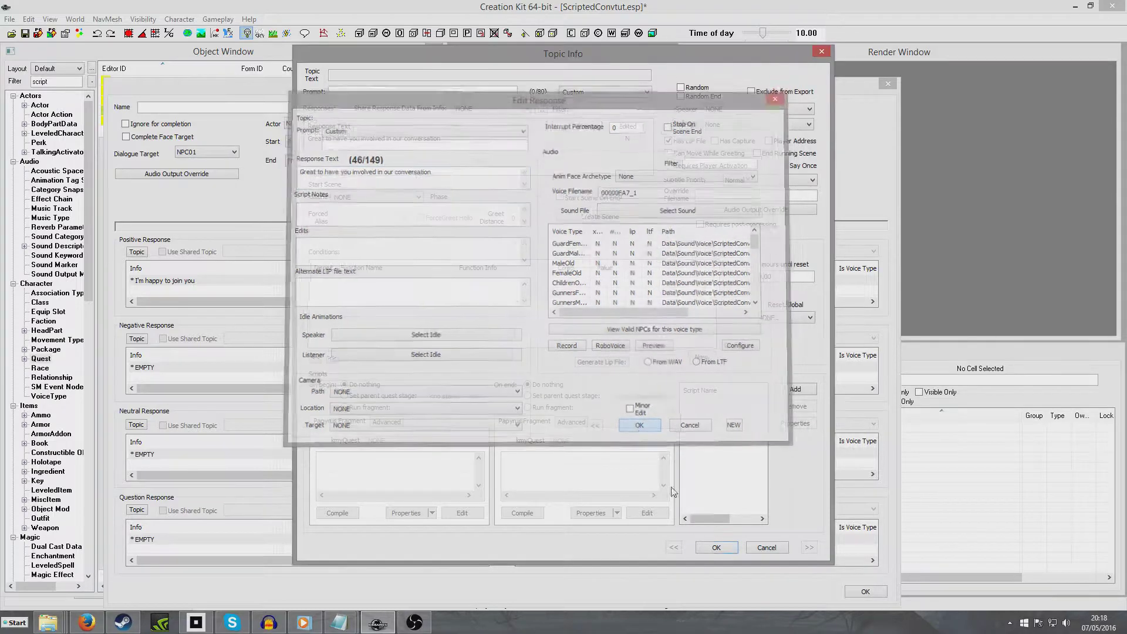
click(716, 547)
click(866, 592)
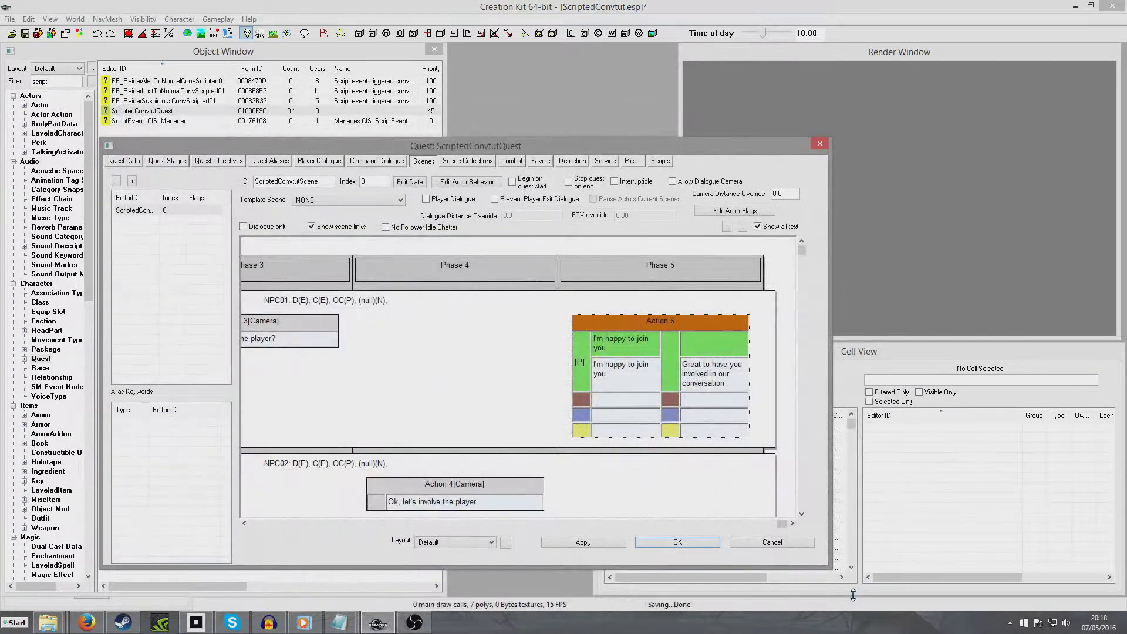
Close the quest editor and save the plugin
scroll(546, 340, left, 5)
middle_drag(409, 359, 770, 388)
click(677, 542)
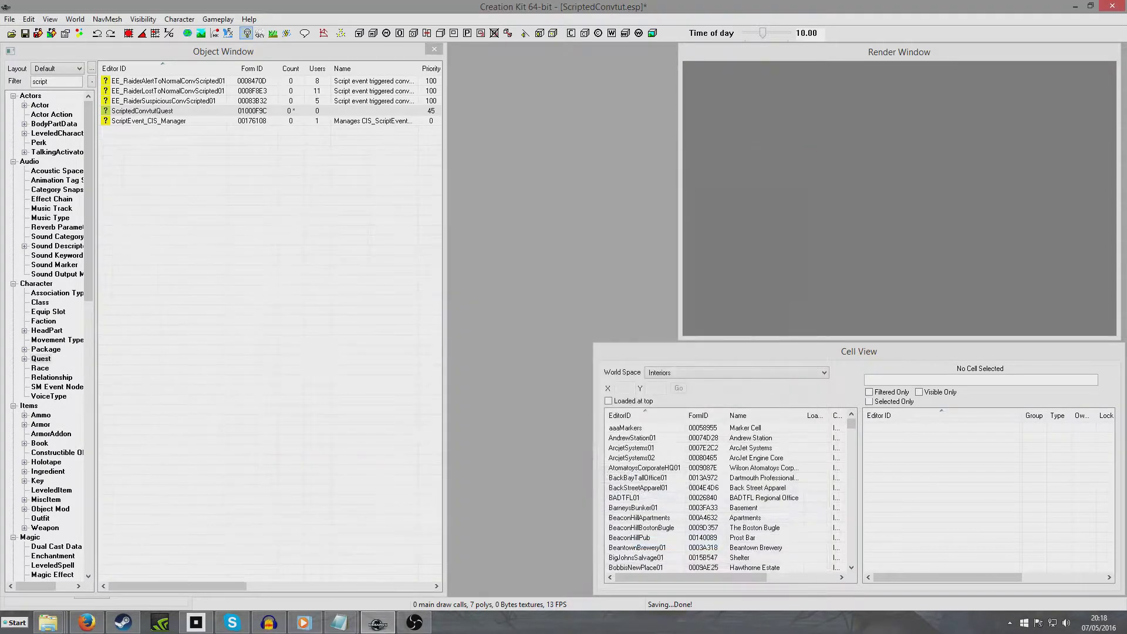
click(25, 34)
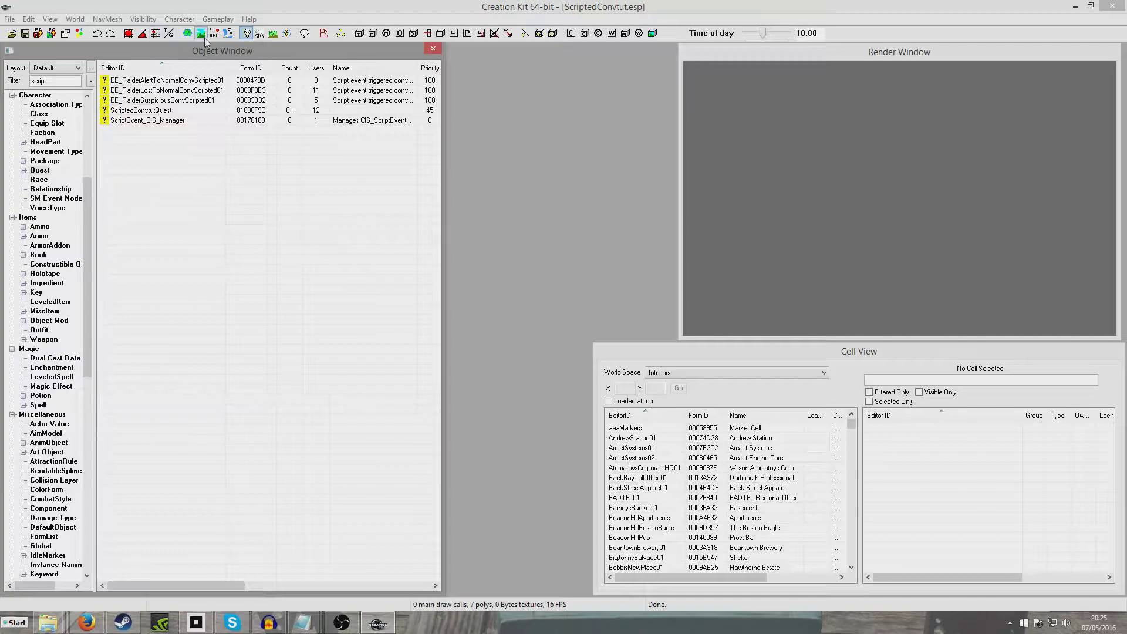
Open Action 1's 'Hello, let's have a conversation' line and enable Run fragment on begin
double_click(133, 111)
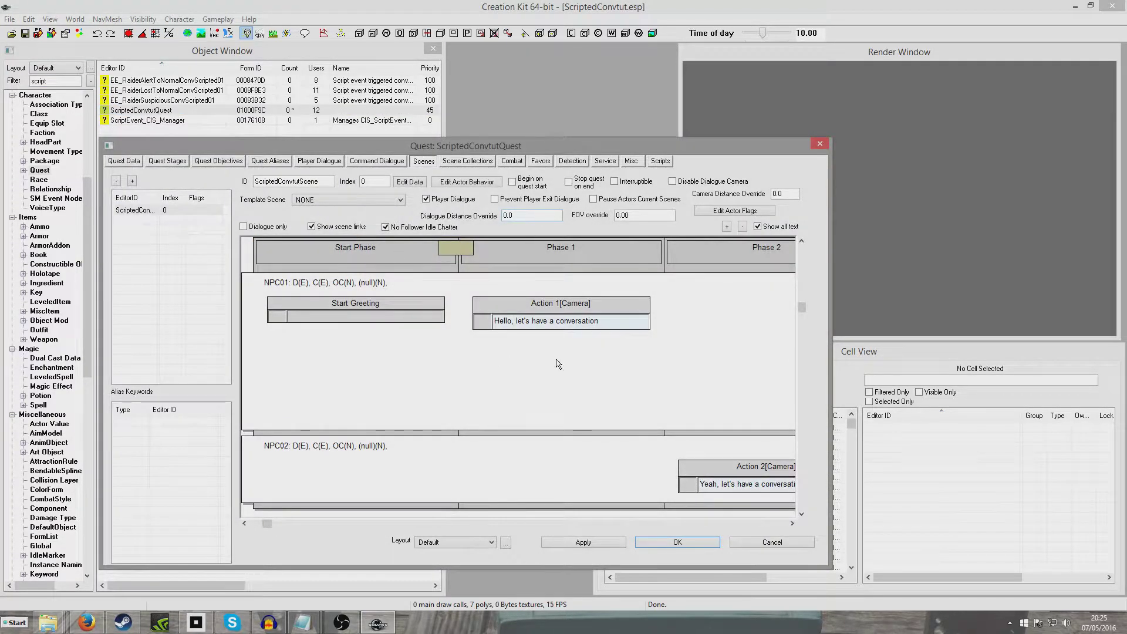
drag(618, 365, 555, 380)
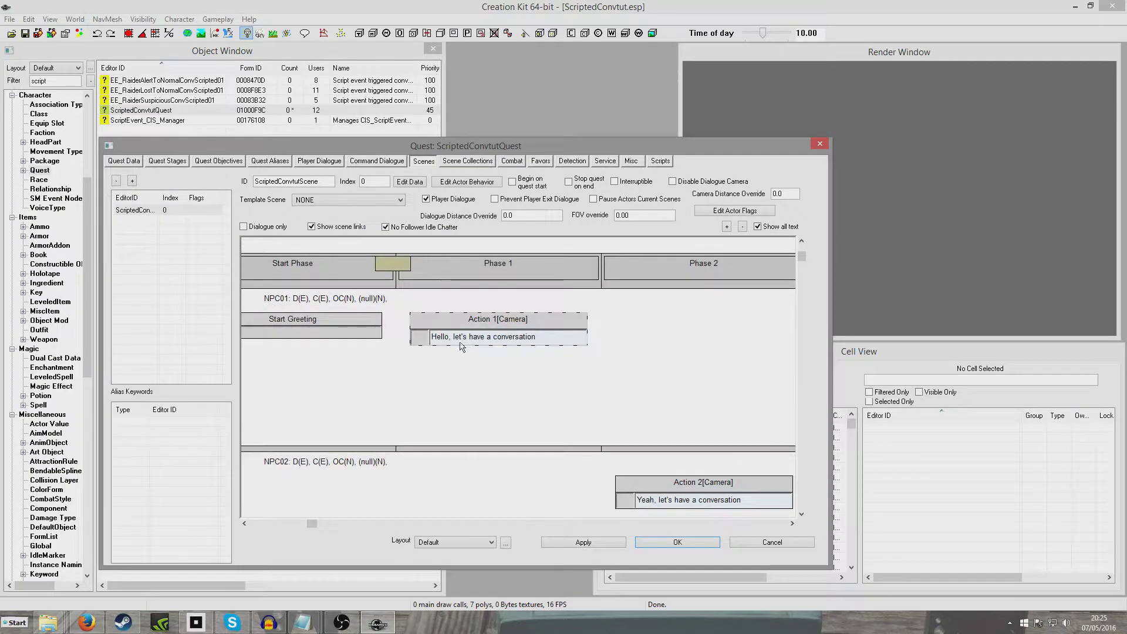
click(440, 343)
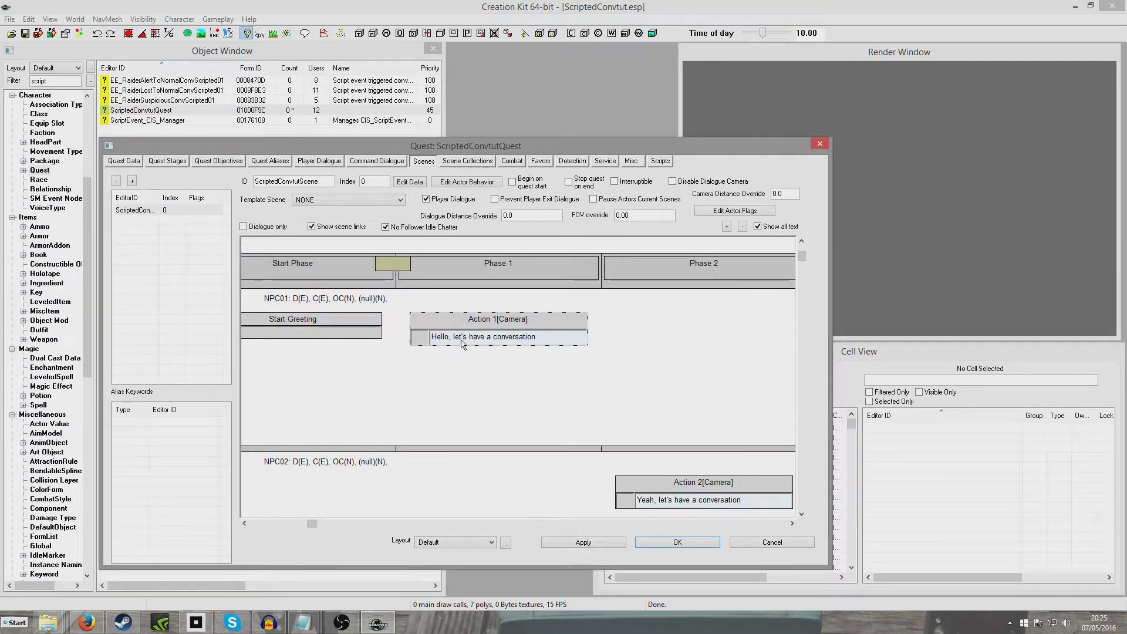
double_click(463, 342)
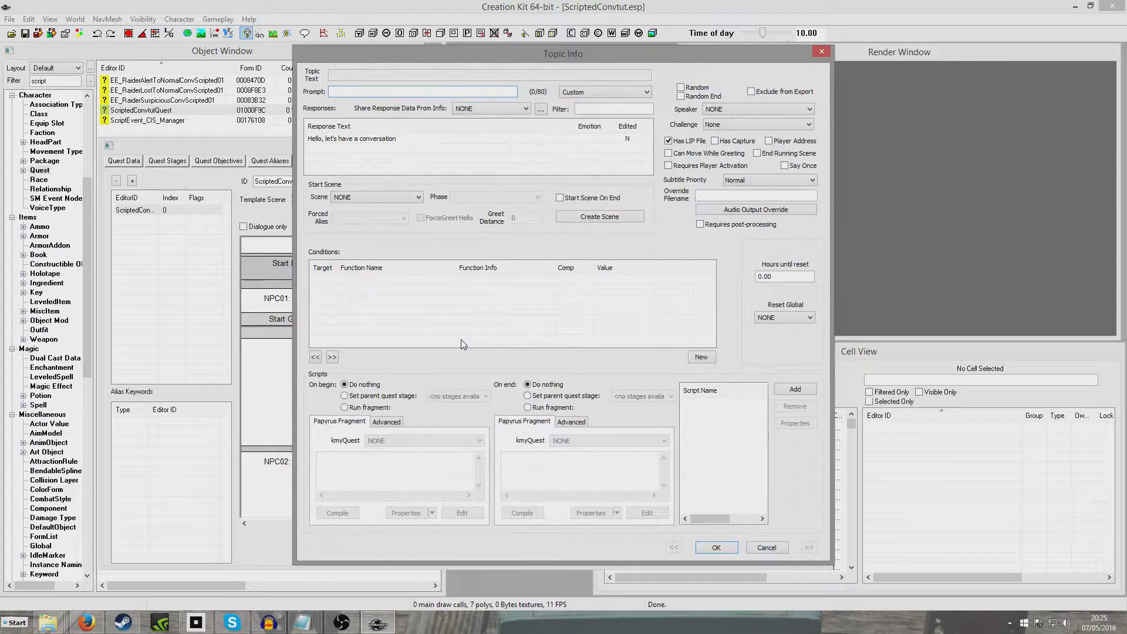
click(344, 408)
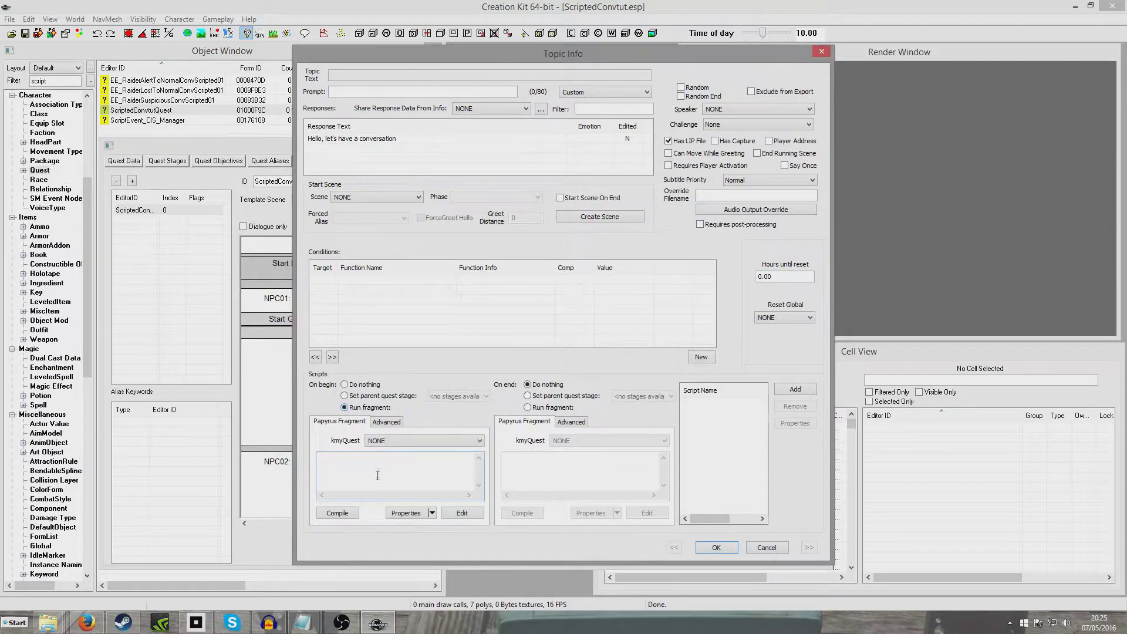
Paste Game.StartDialogueCameraOrCenterOnTarget(akspeaker) into the begin fragment and compile it
click(302, 622)
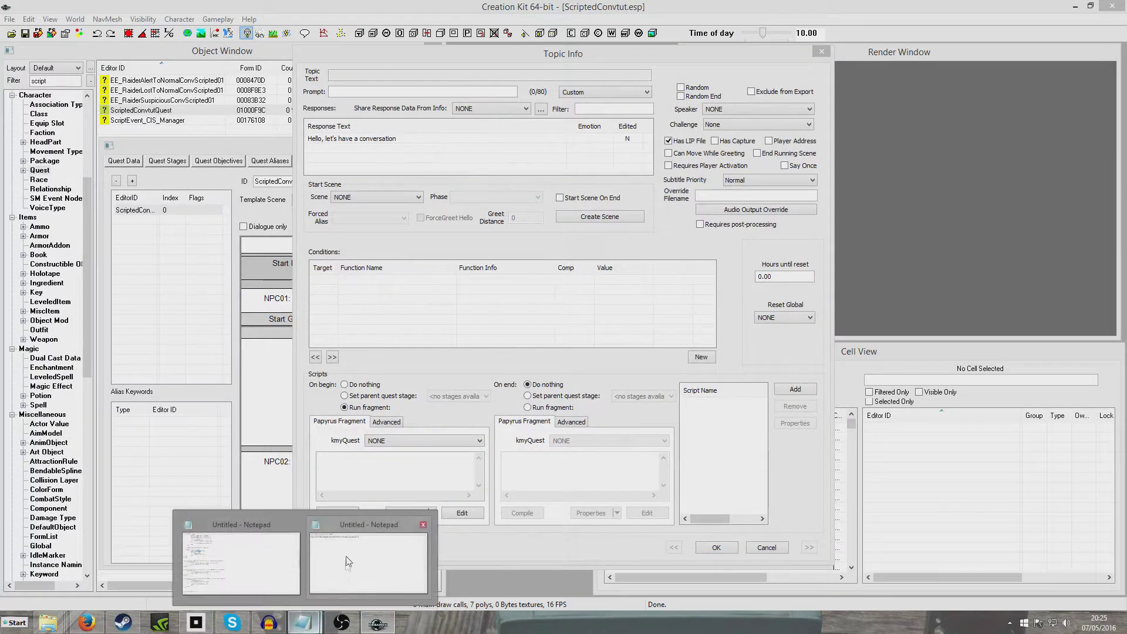
click(344, 558)
drag(748, 93, 466, 94)
key(ctrl+c)
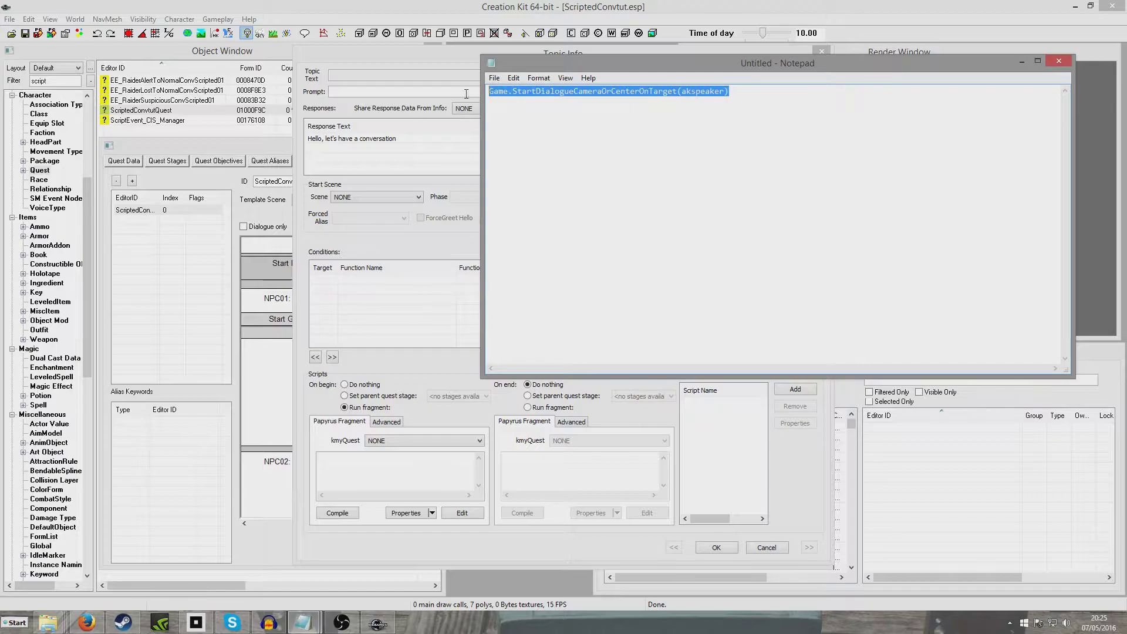
click(408, 482)
key(ctrl+v)
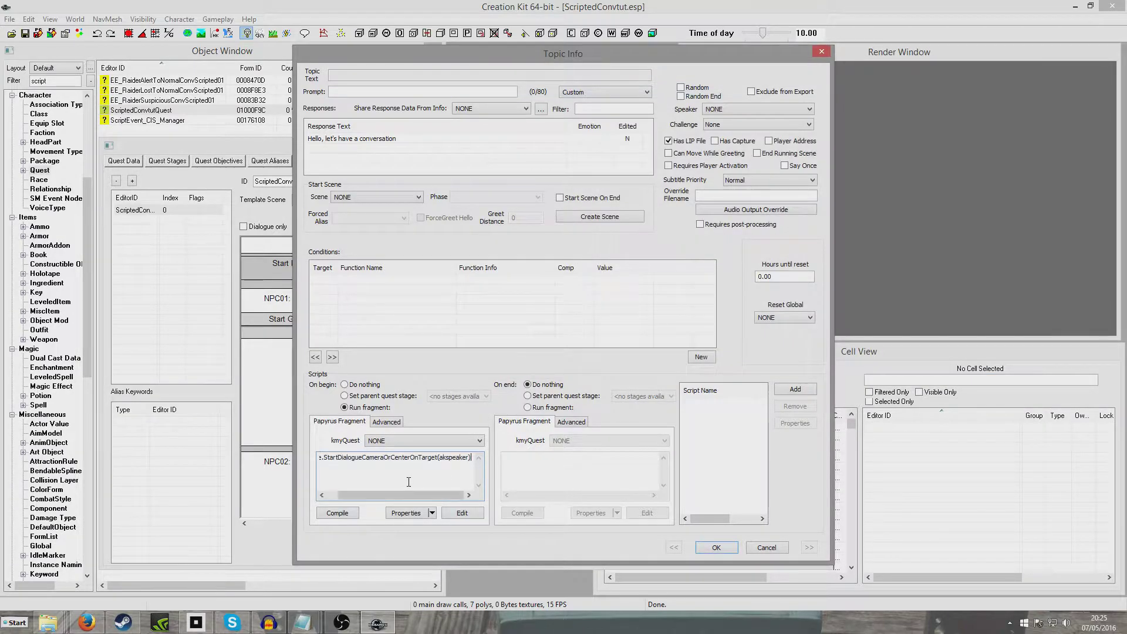
drag(381, 496, 339, 496)
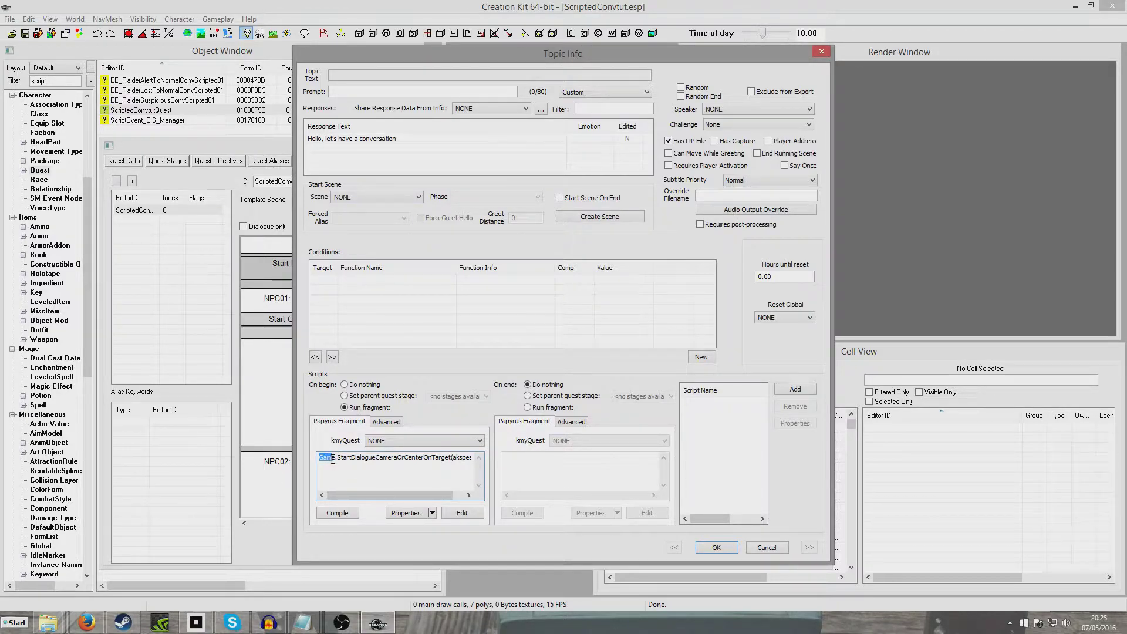
drag(339, 458, 441, 459)
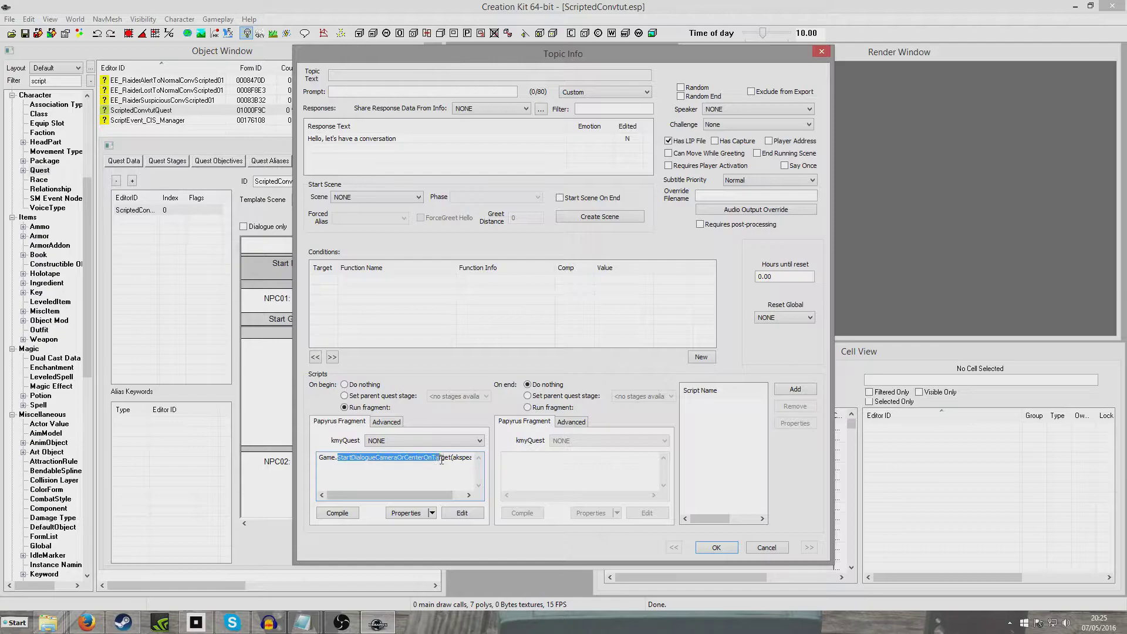
mouse_move(421, 497)
mouse_down()
mouse_move(449, 500)
mouse_move(421, 499)
mouse_up()
click(446, 461)
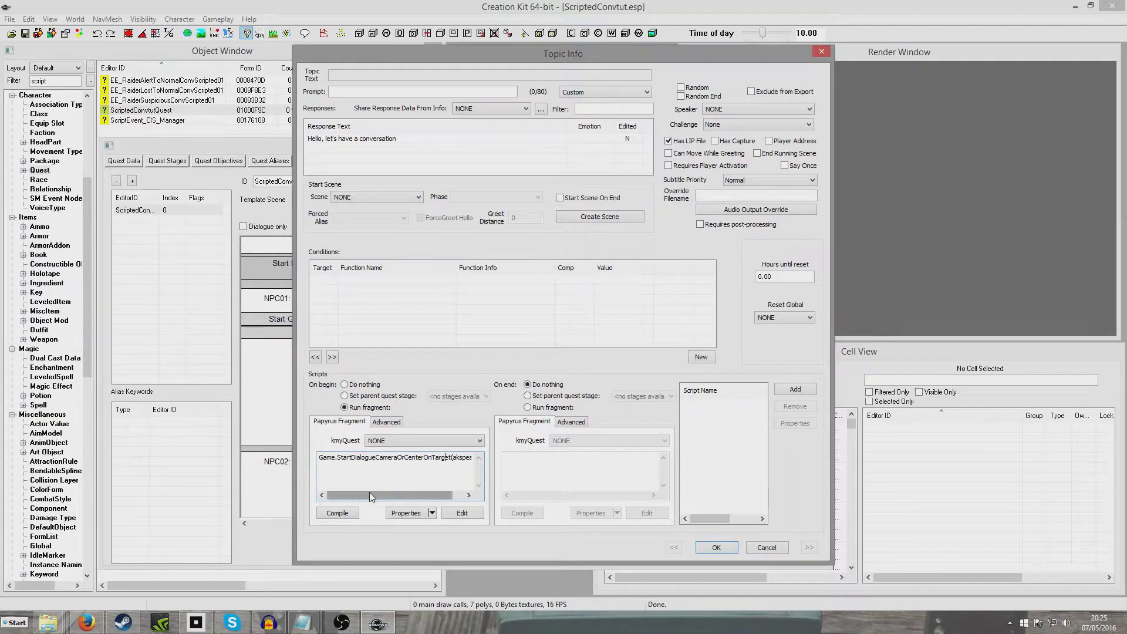
drag(370, 495, 419, 499)
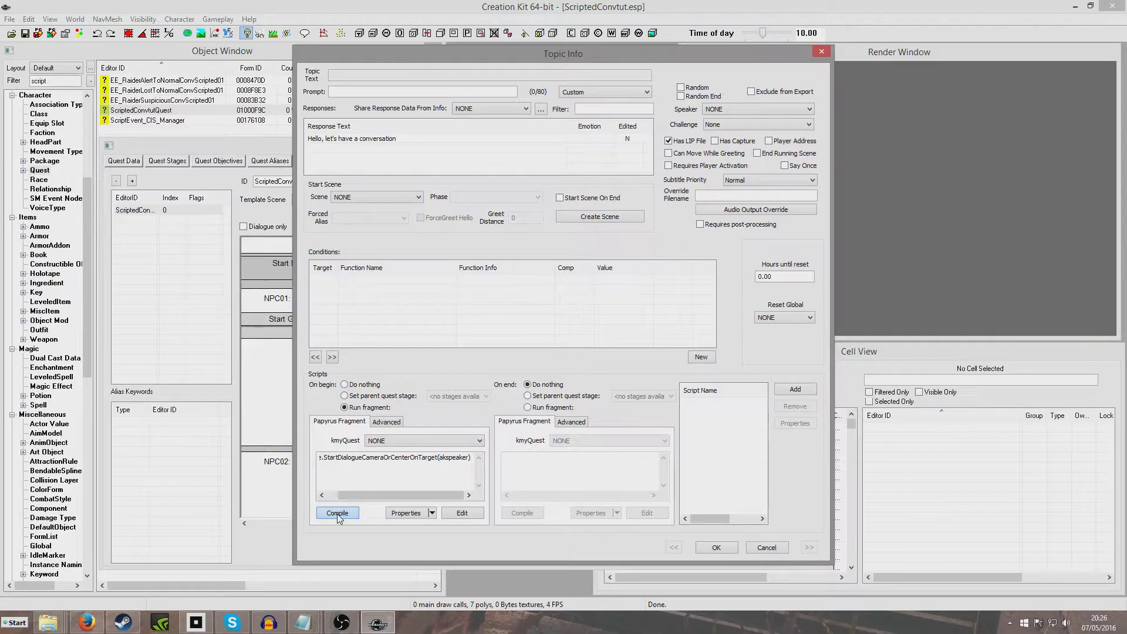
drag(355, 497, 325, 499)
click(713, 549)
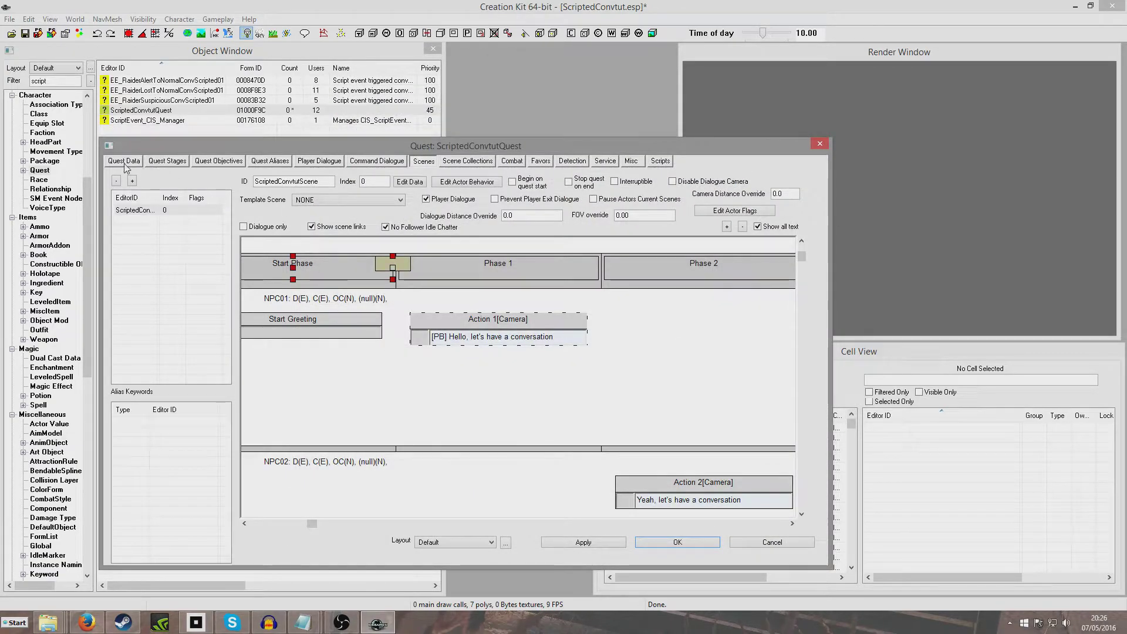
Create quest stage 10 with an empty log entry, then view its fragment script's properties
click(167, 161)
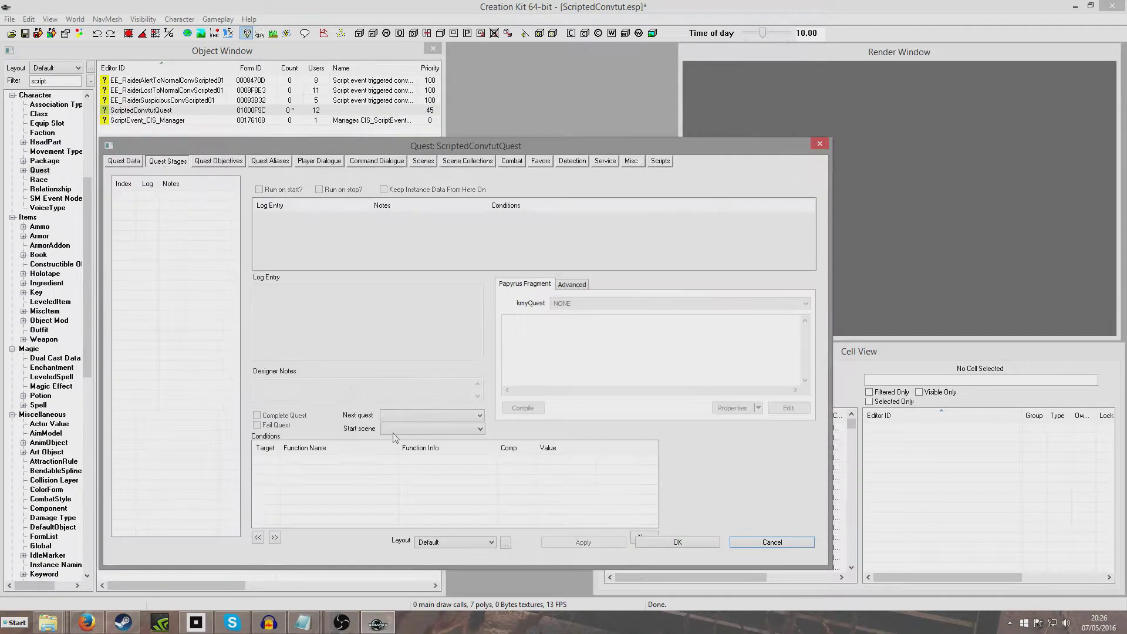
right_click(150, 216)
click(173, 220)
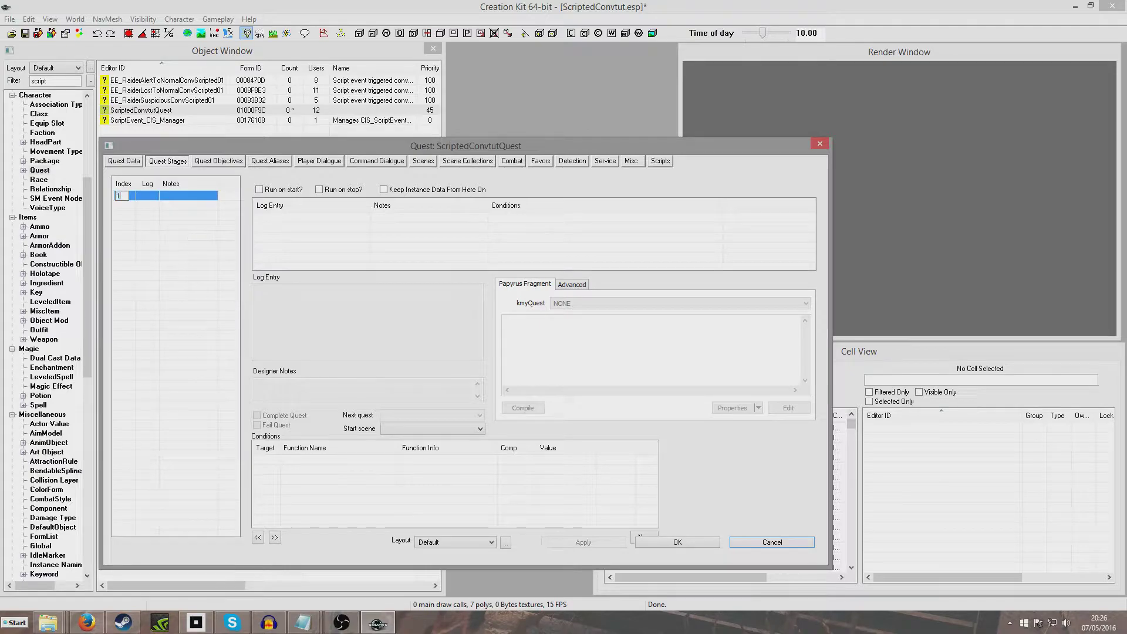
right_click(301, 233)
click(312, 236)
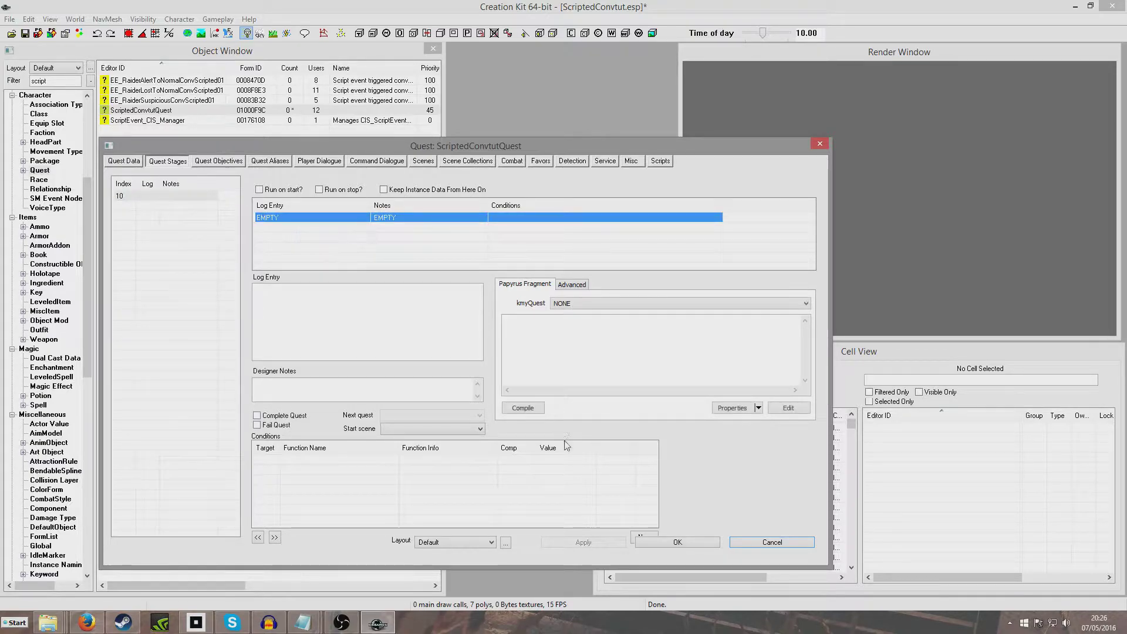
click(556, 361)
click(740, 410)
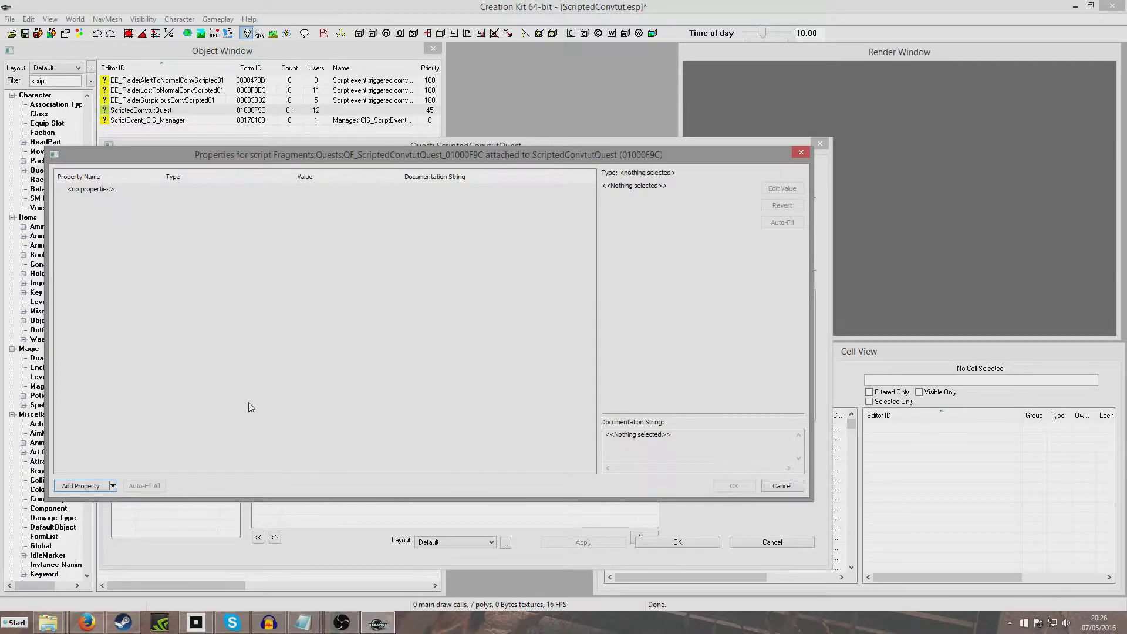
Add a Scene-type property ScriptedConvTutScene set to the ScriptedConvtutScene scene
click(80, 486)
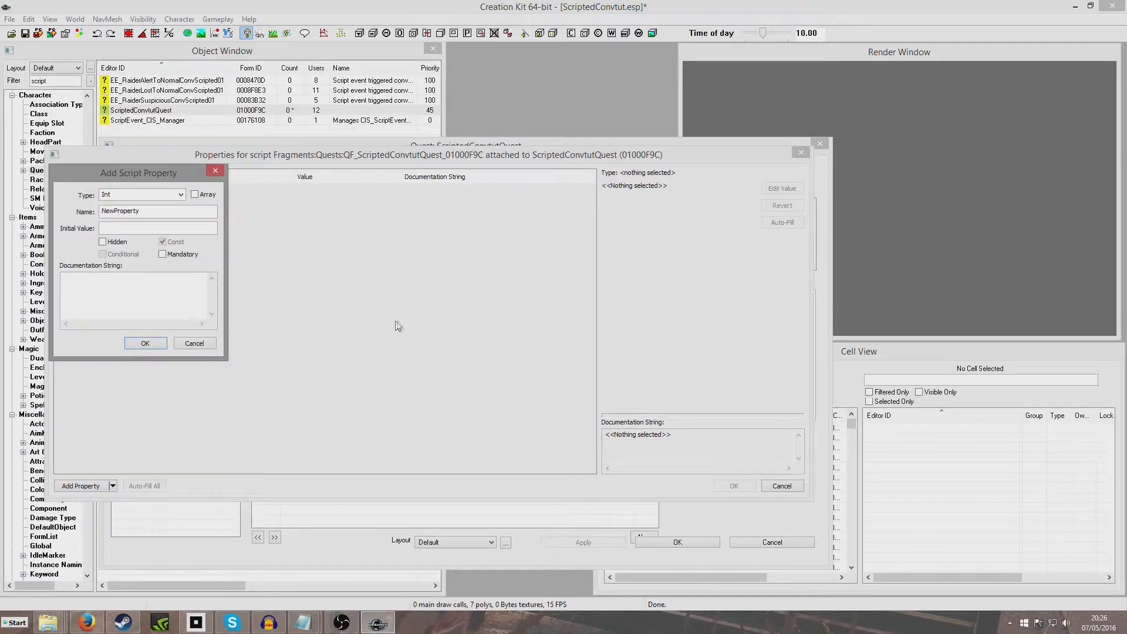
click(180, 194)
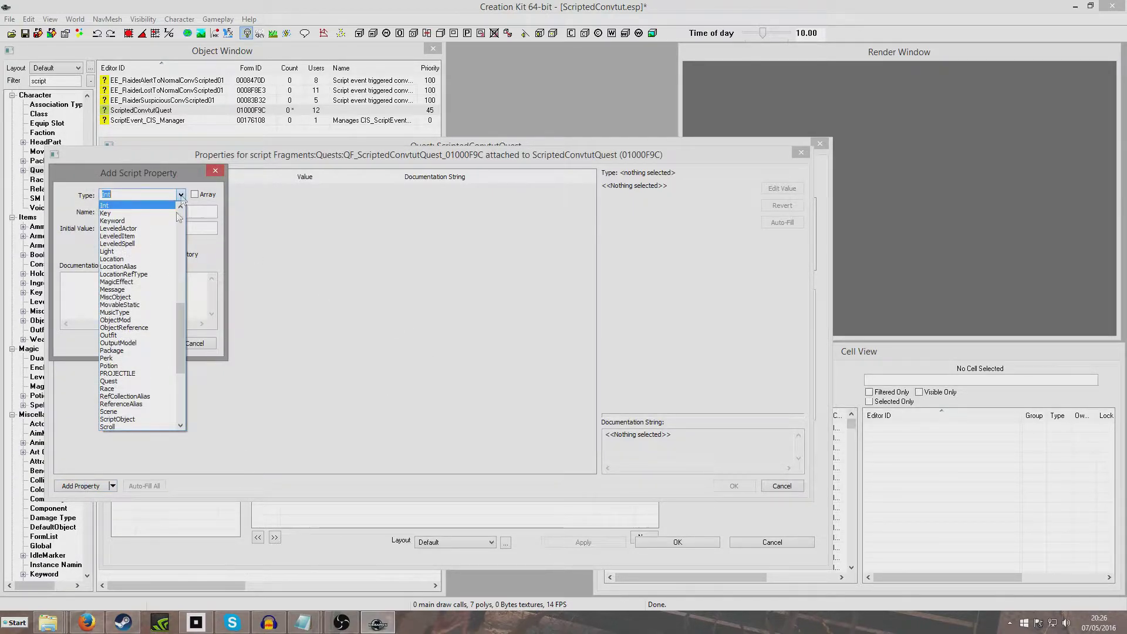
scroll(141, 358, down, 1)
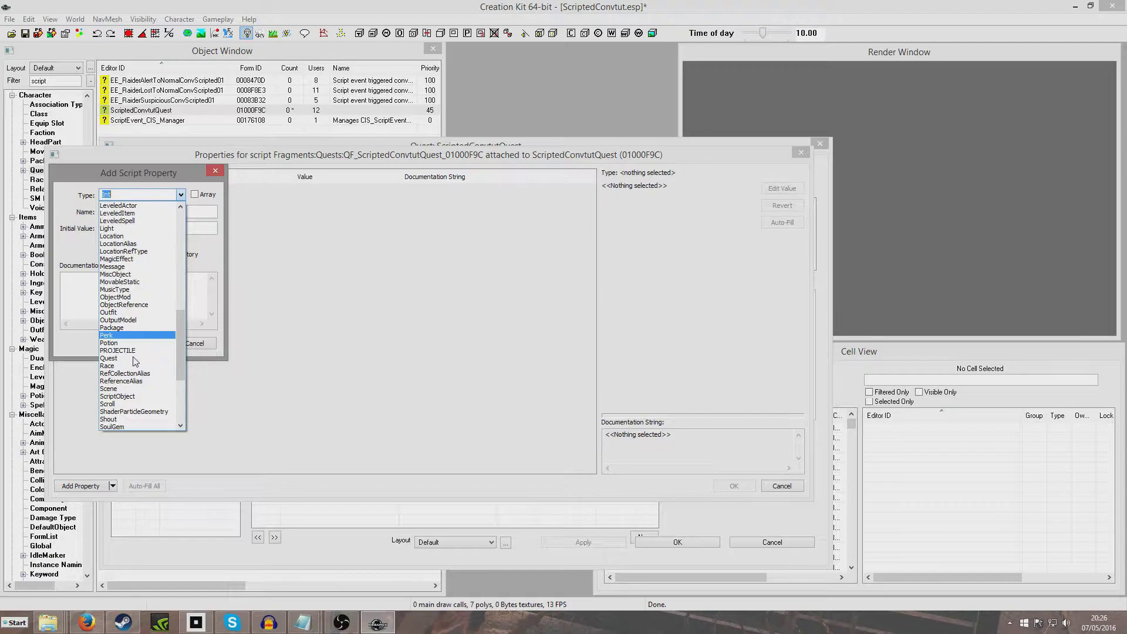
click(139, 389)
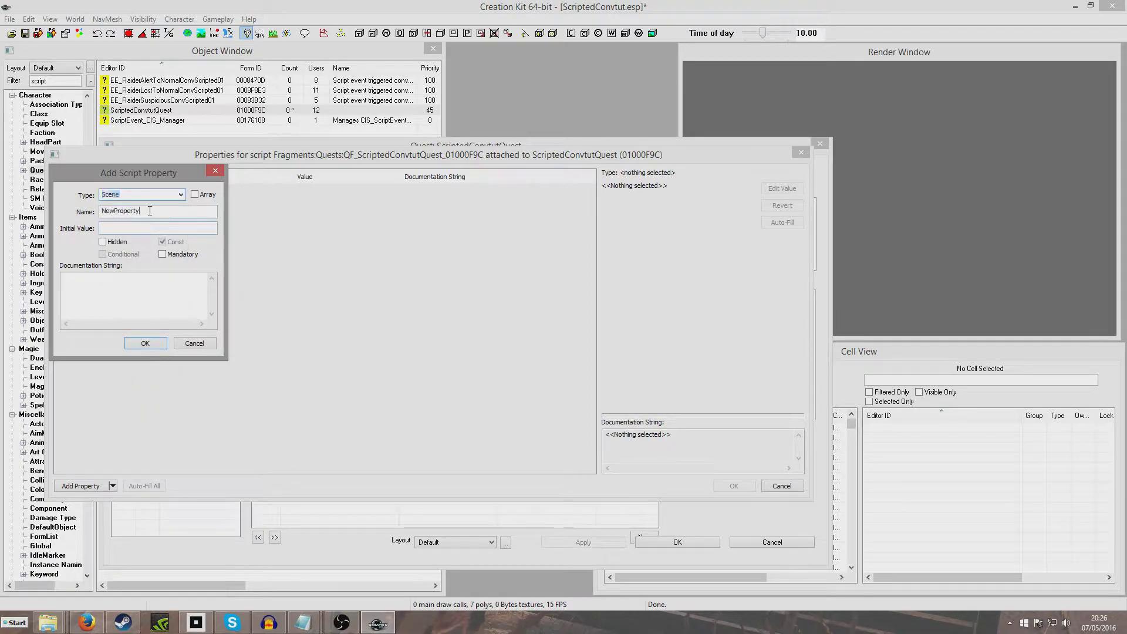
key(Tab)
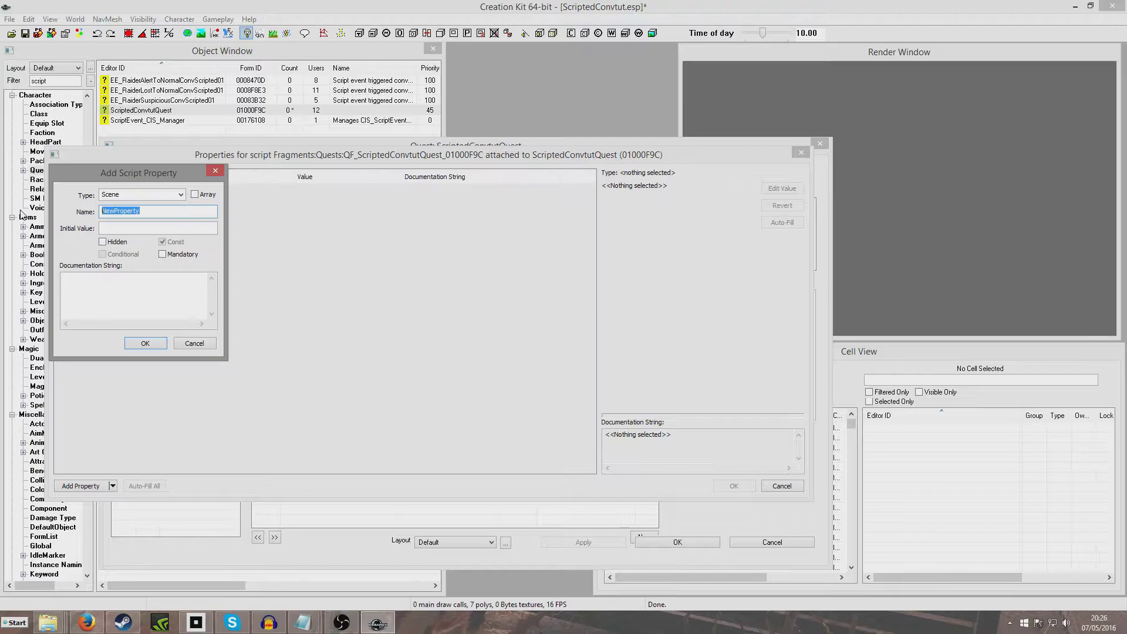
text(ScriptedConvTutSc)
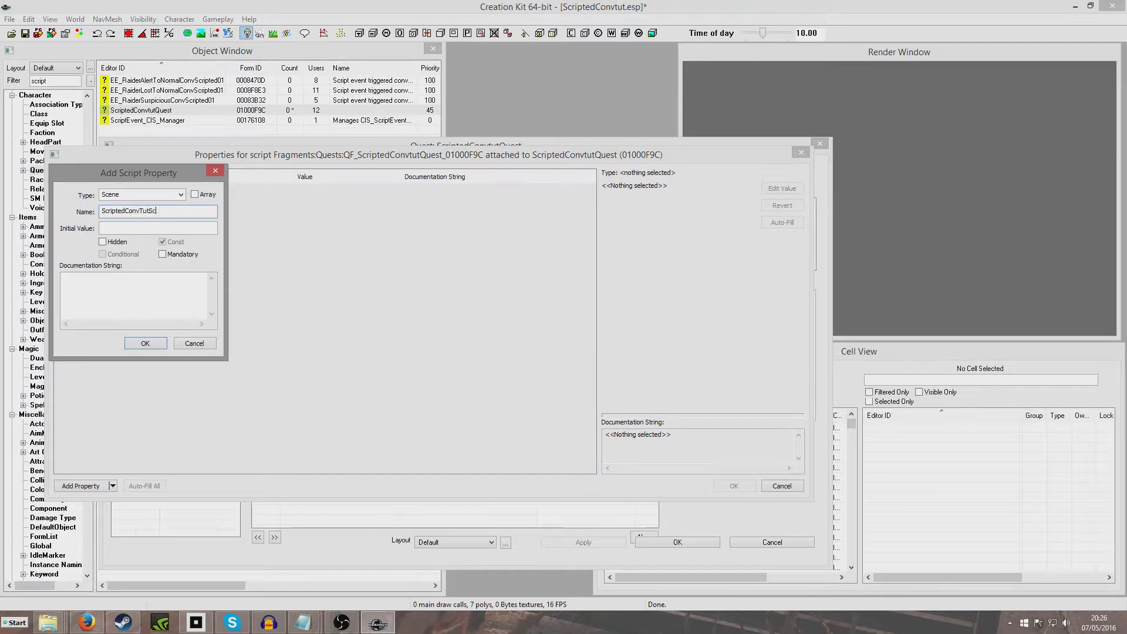
text(ene)
key(Return)
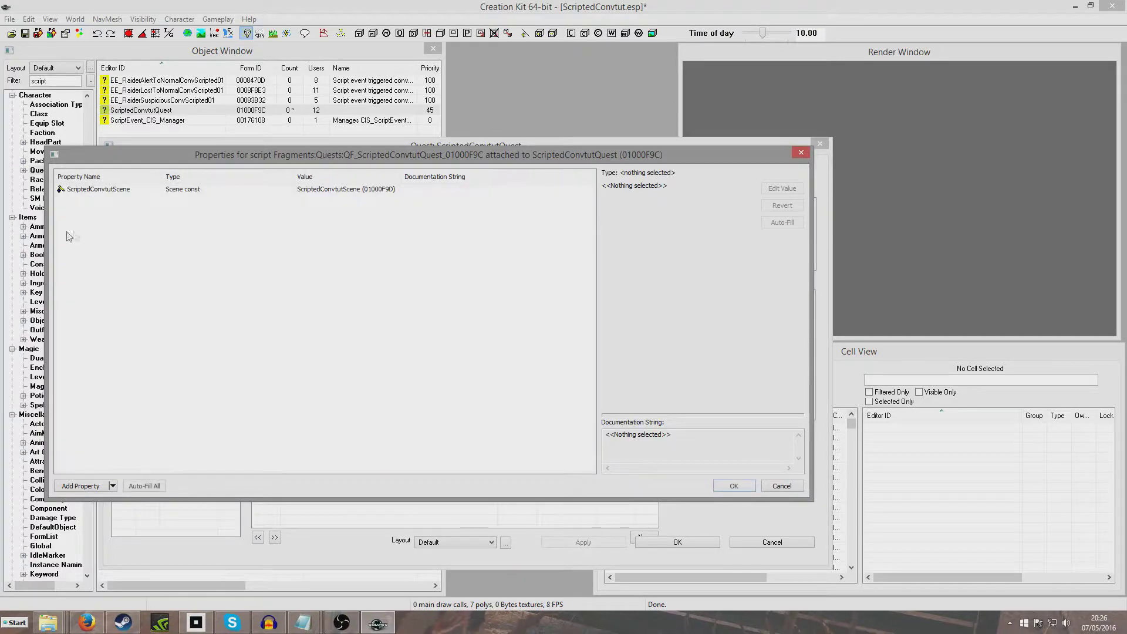
click(176, 189)
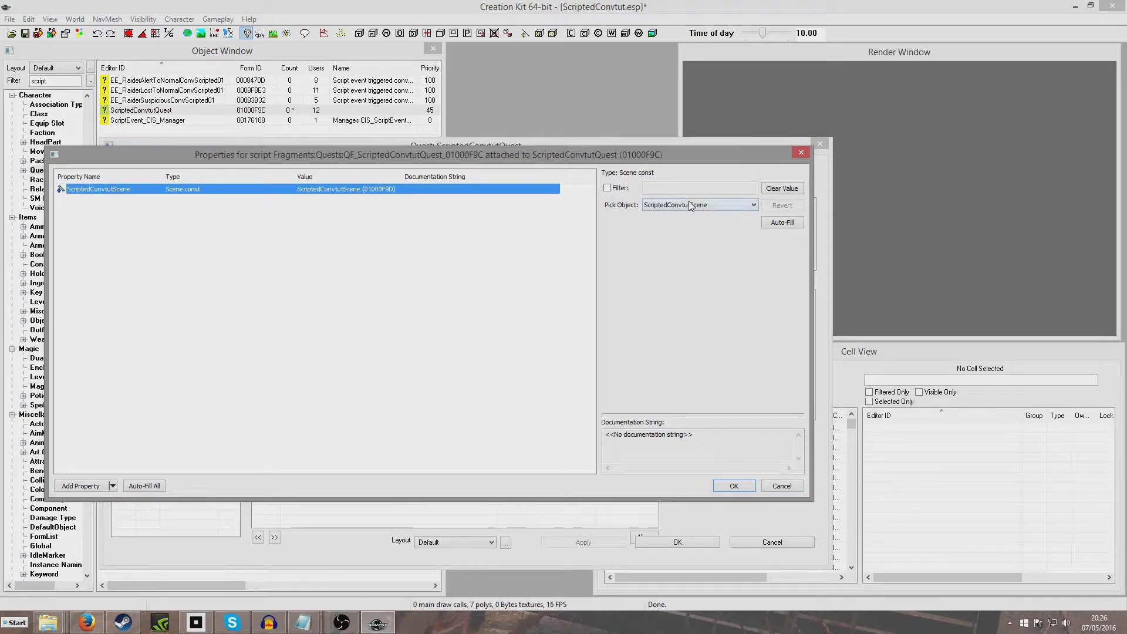
click(656, 209)
click(731, 214)
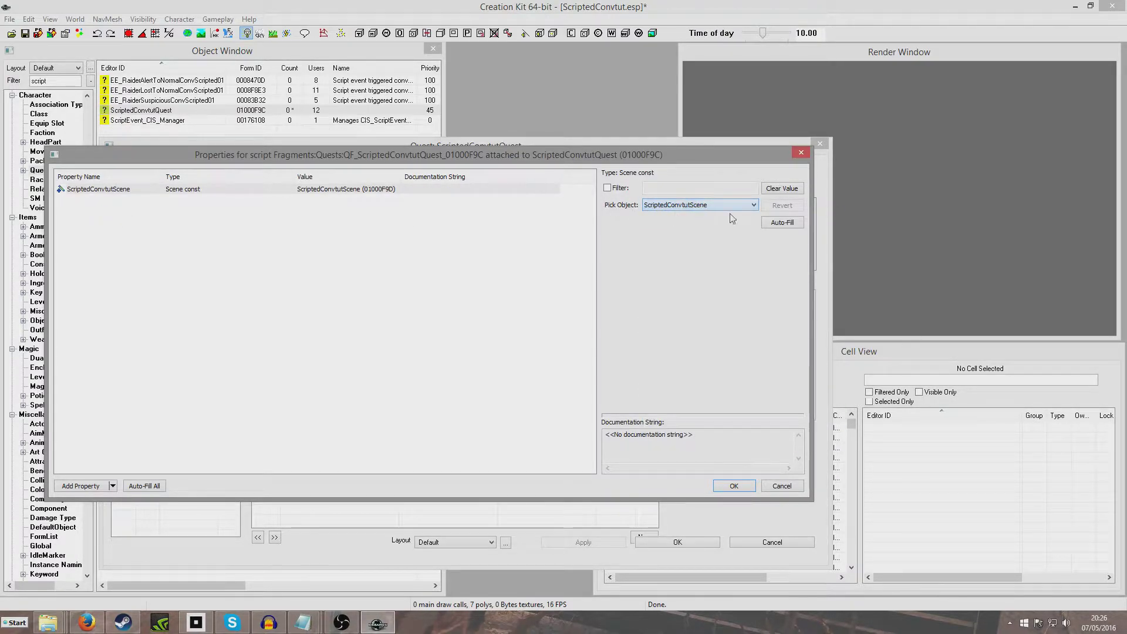
click(744, 489)
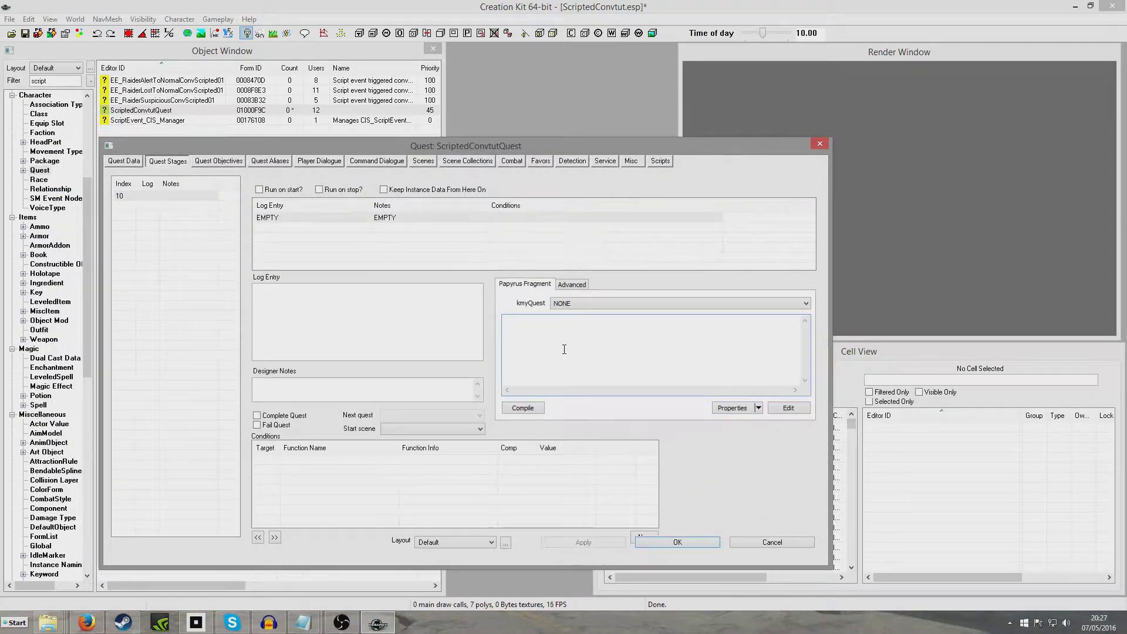
Write ScriptedConvTutScene.Start() in stage 10's fragment, compile it and verify the properties
click(564, 349)
text(ScriptedCo)
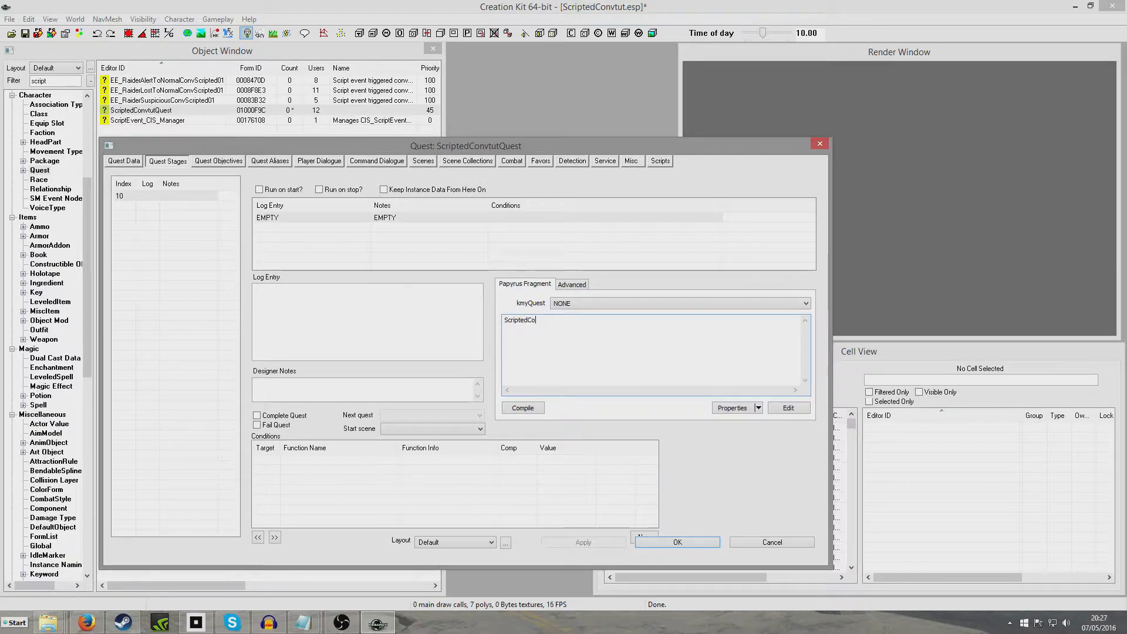
text(nvTutScene.Start)
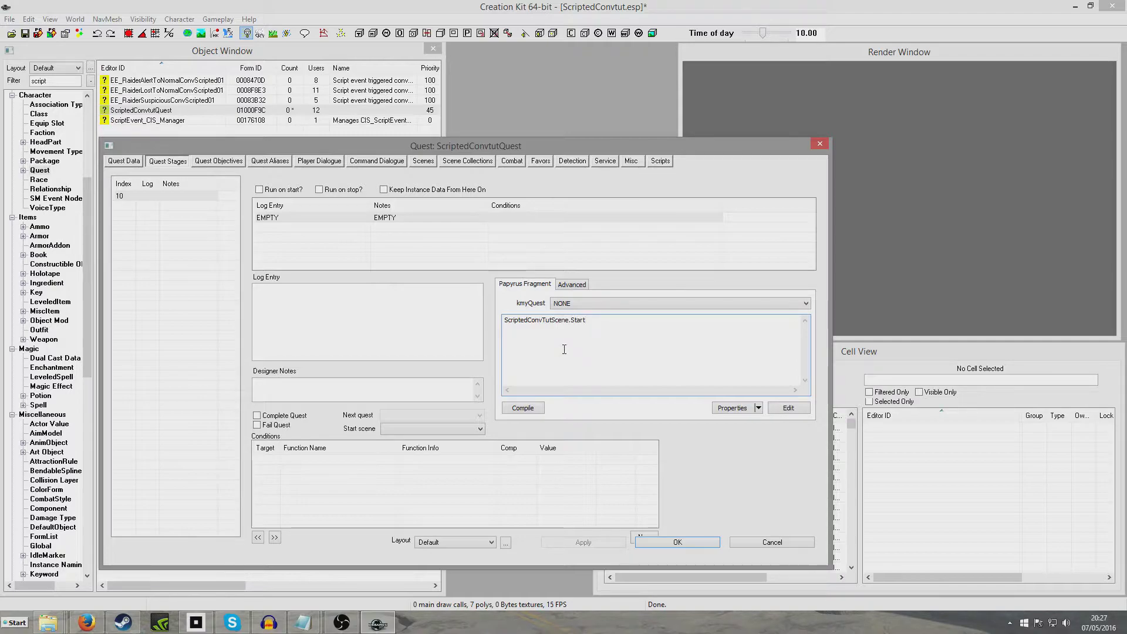
text(())
click(528, 409)
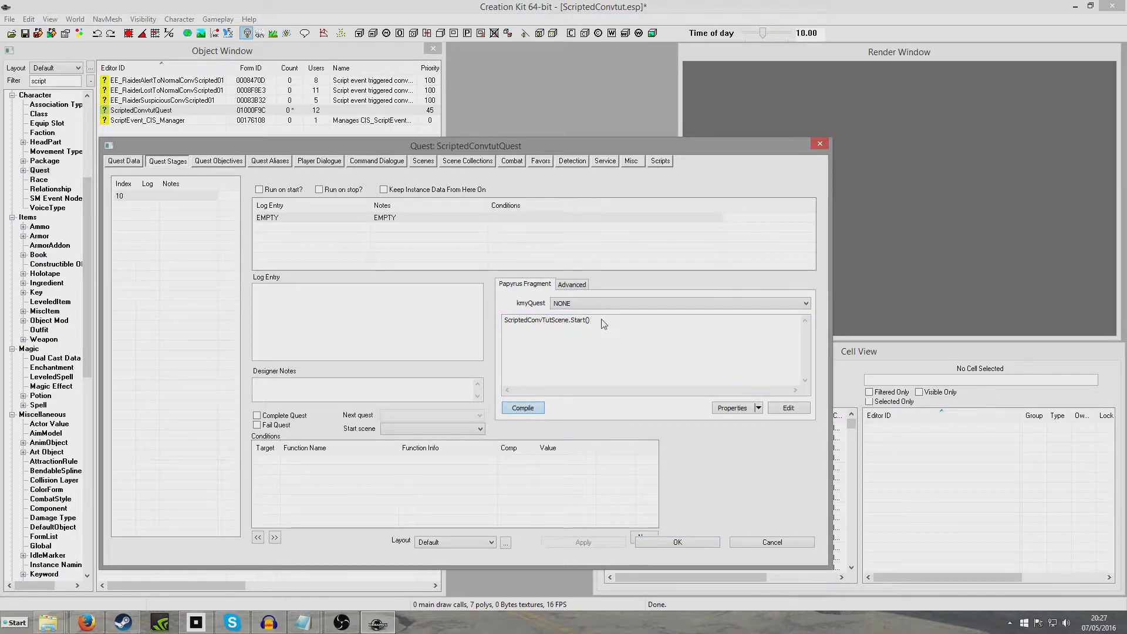
click(505, 320)
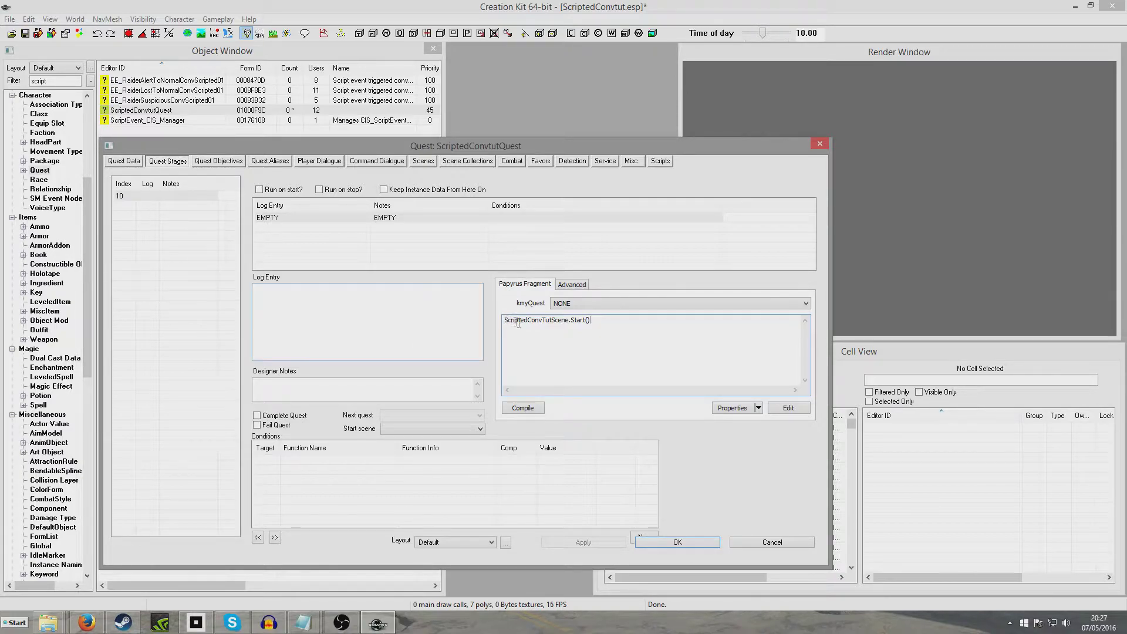
key(End)
drag(569, 320, 485, 319)
click(553, 322)
click(719, 412)
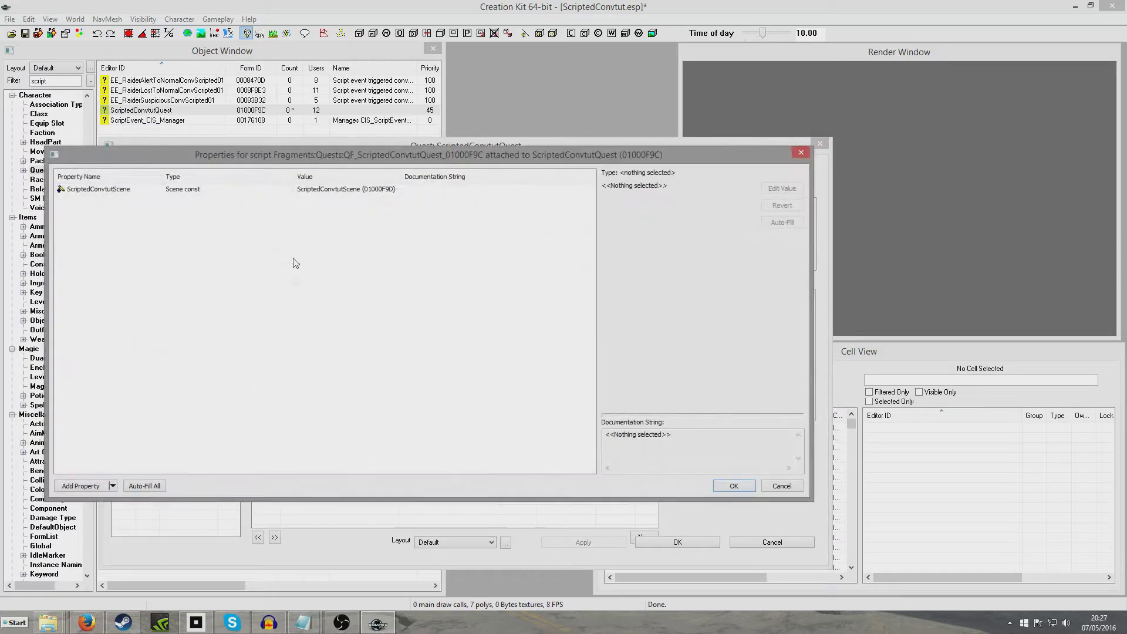
click(728, 486)
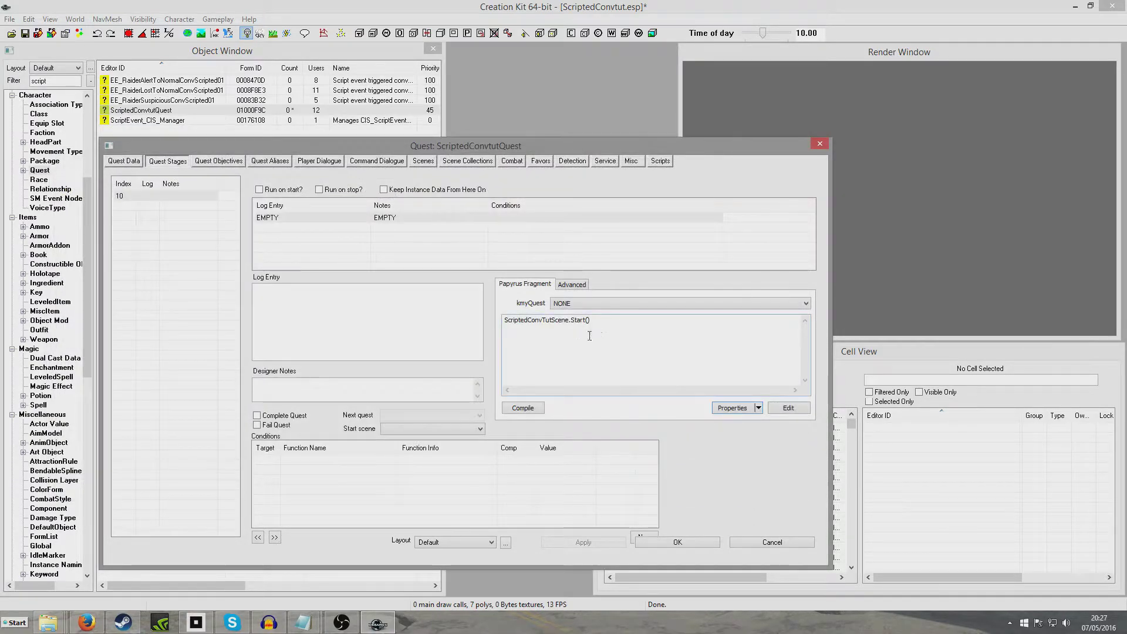
On the Scenes tab, inspect the opening line's Topic Info without changes
click(423, 161)
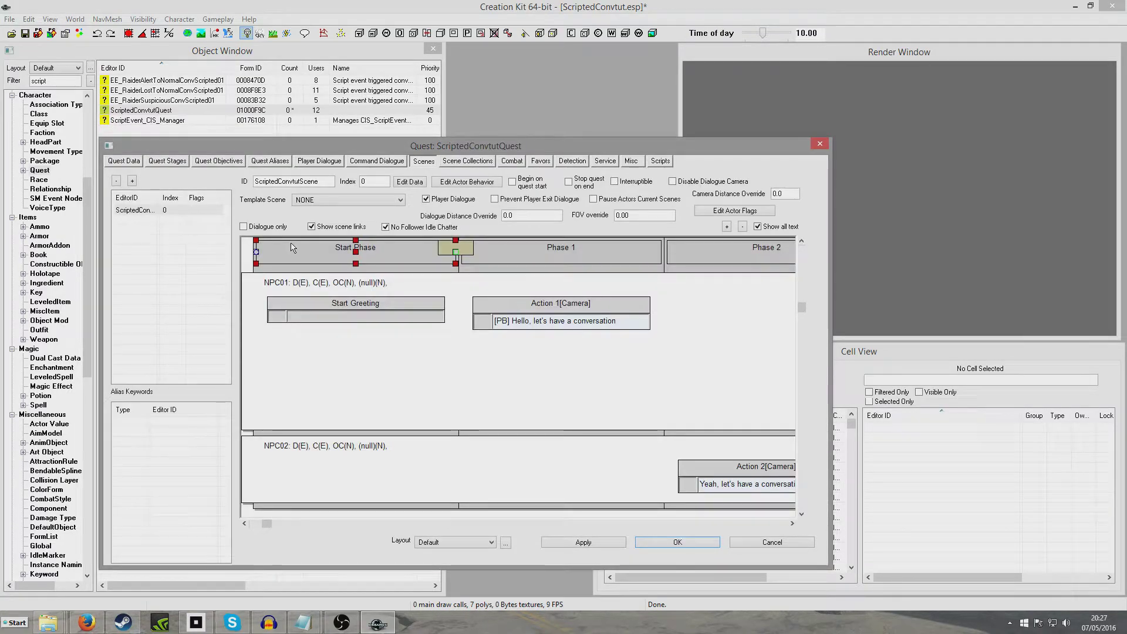
click(509, 336)
click(543, 325)
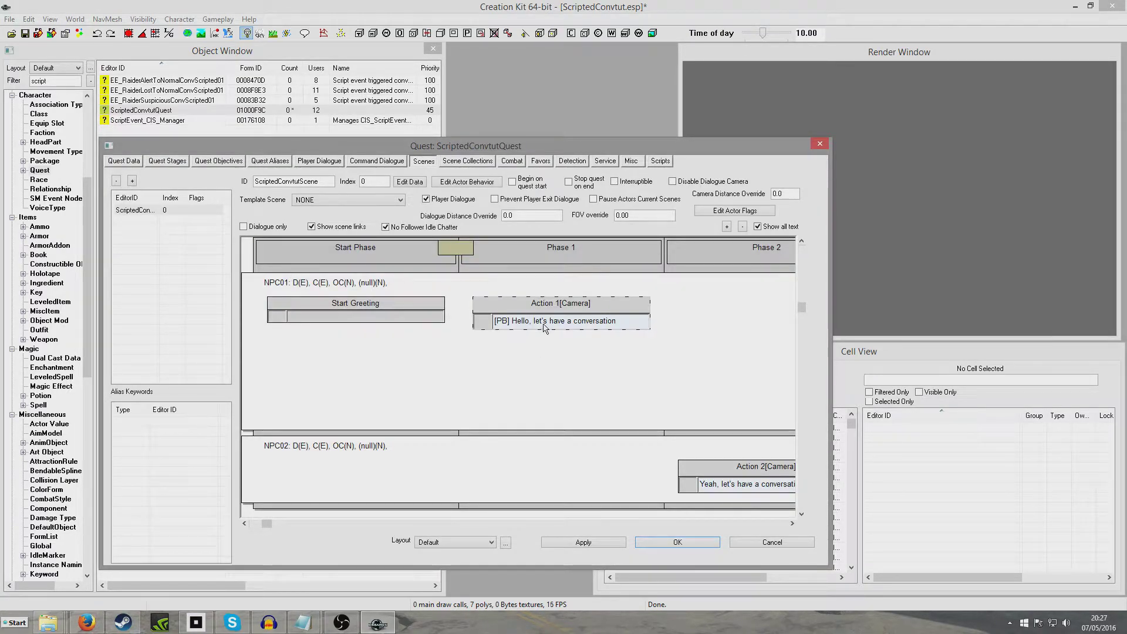
double_click(541, 324)
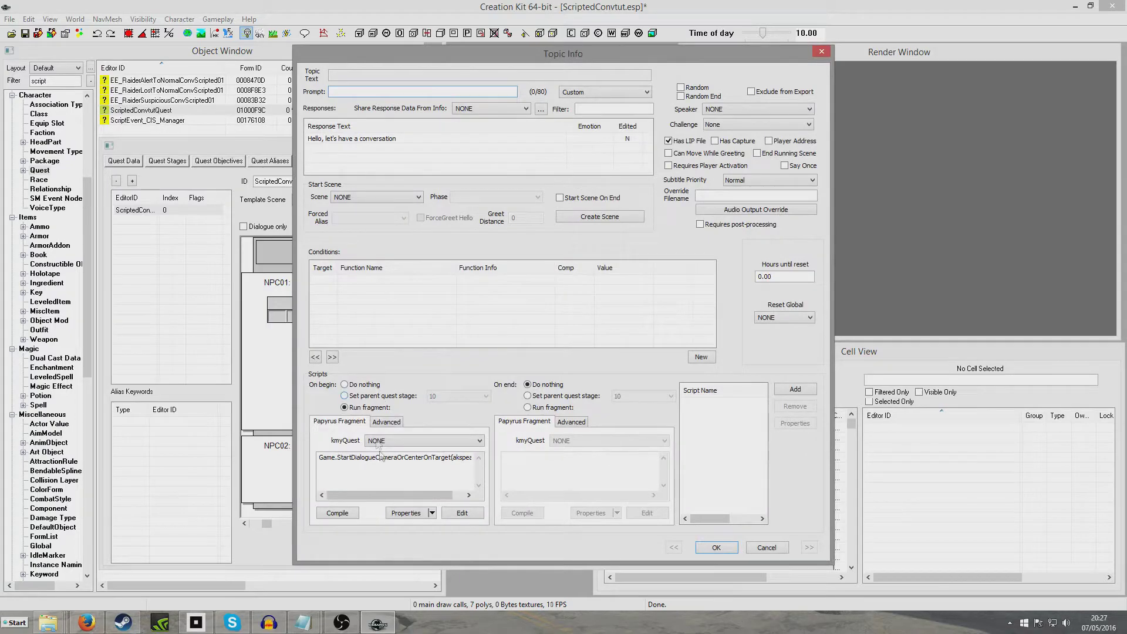
drag(375, 495, 389, 495)
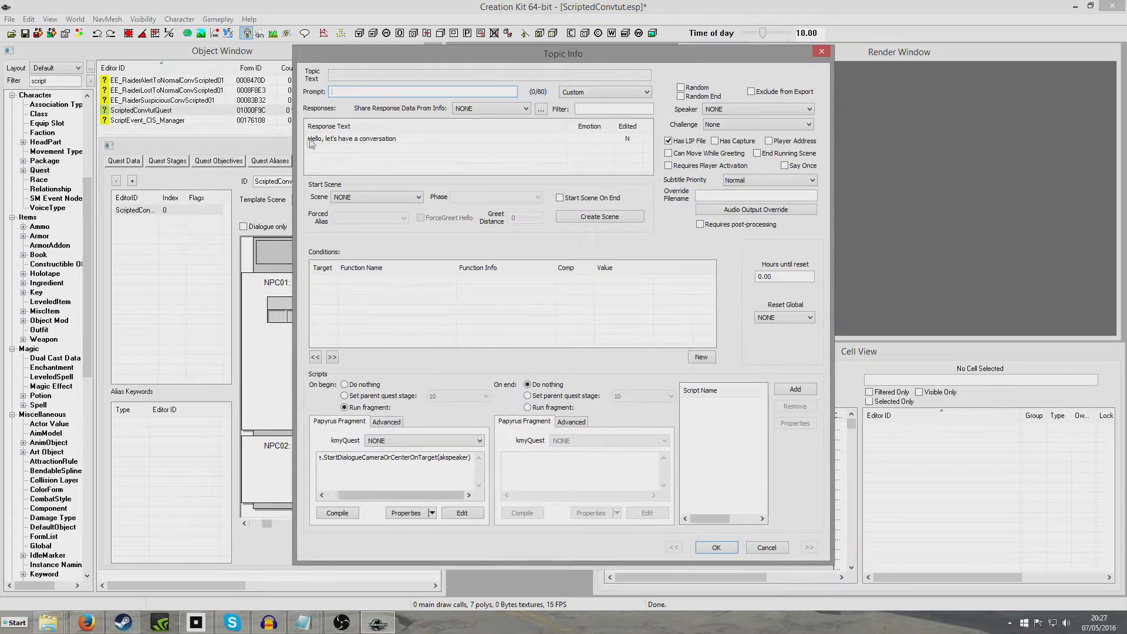
click(718, 547)
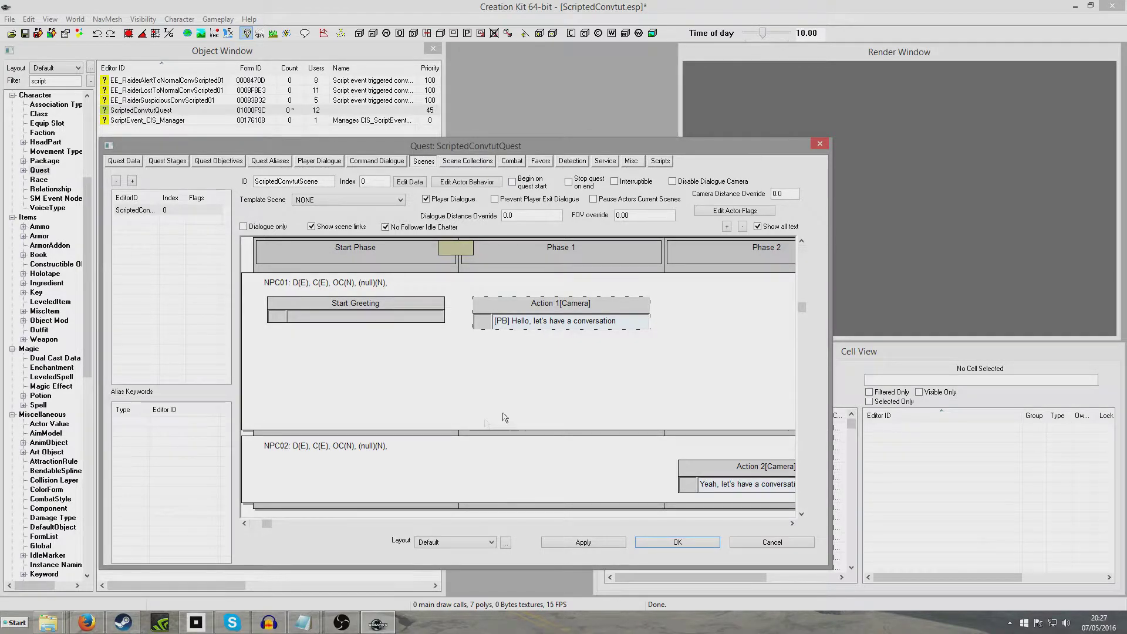
Scroll the scene timeline through the later phases and close the quest window
middle_drag(675, 378, 488, 367)
middle_drag(640, 362, 436, 384)
middle_drag(663, 392, 512, 398)
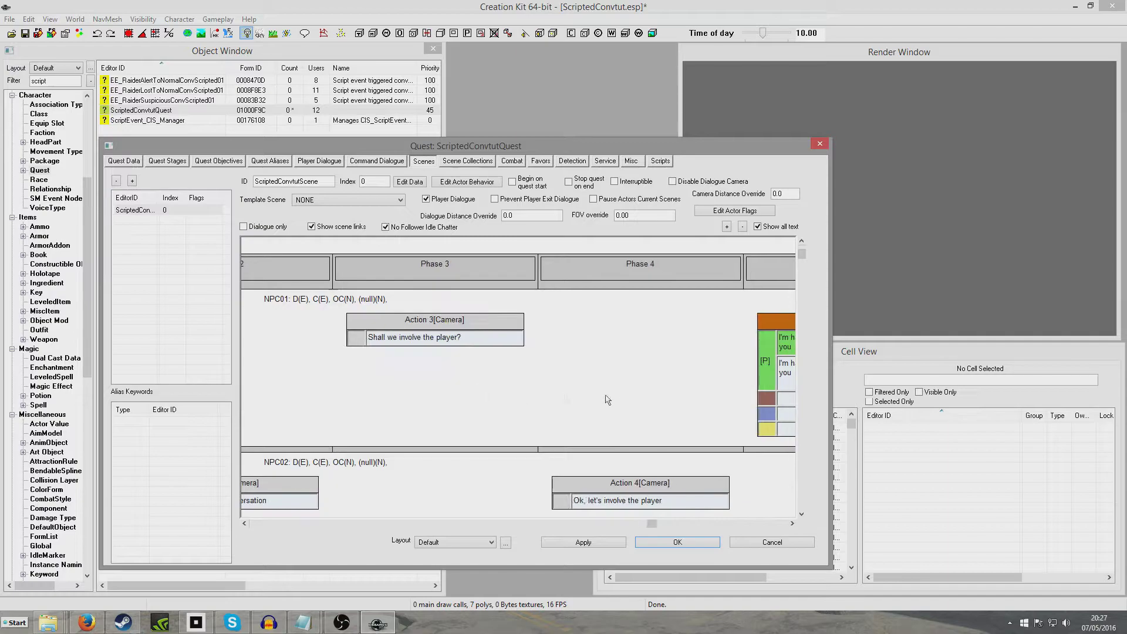
scroll(607, 400, right, 5)
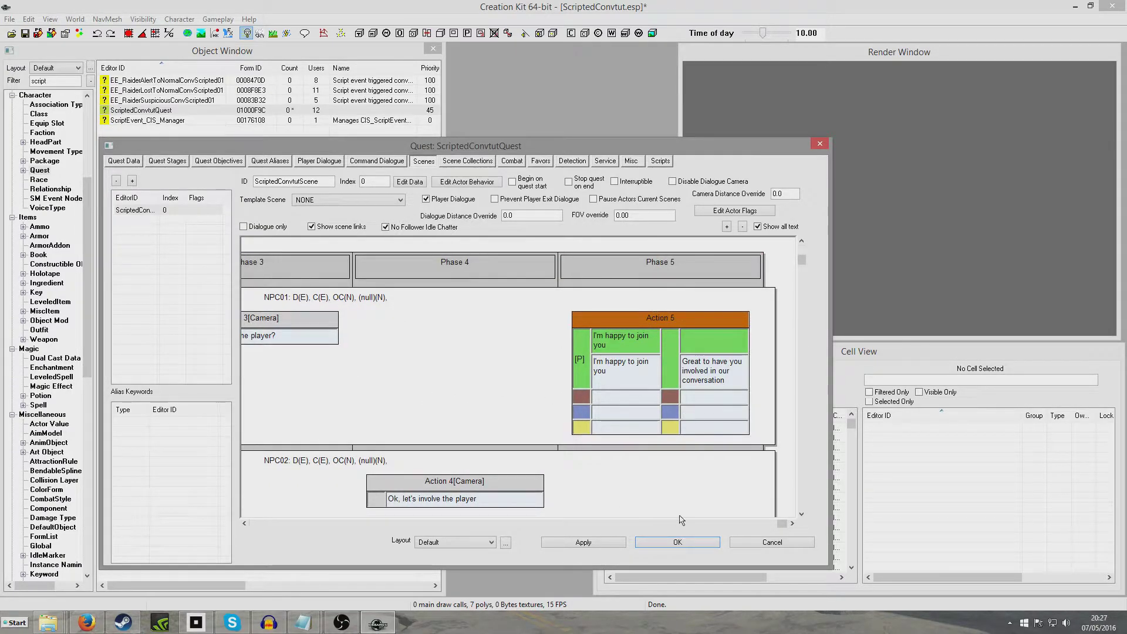
click(682, 544)
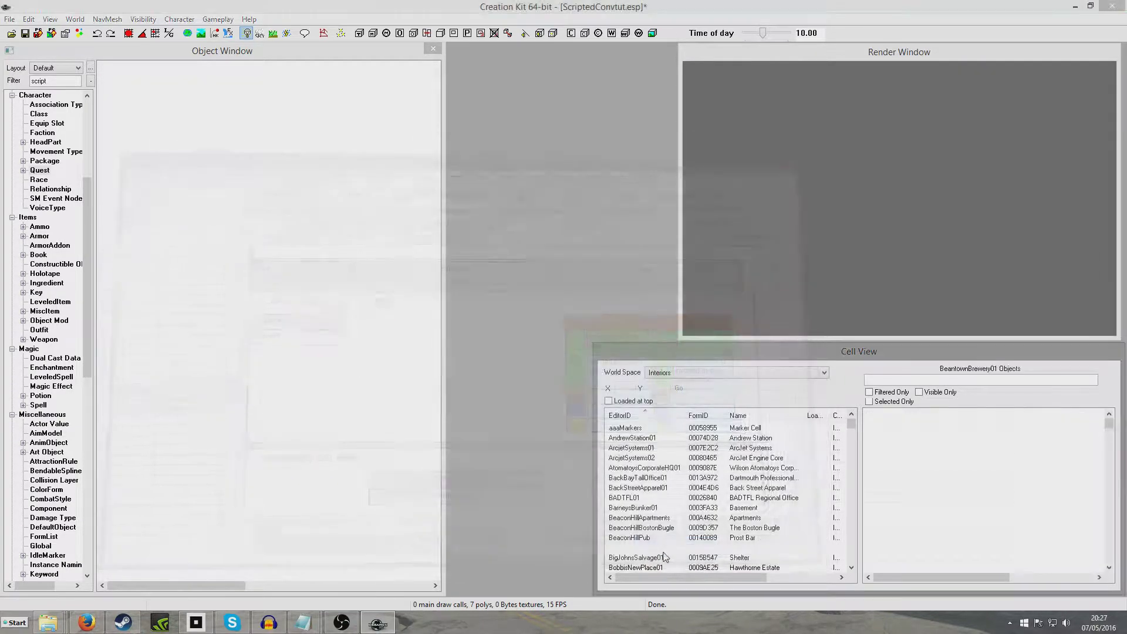
Save the plugin and load the BeaconHillPub interior cell into the render window
click(26, 34)
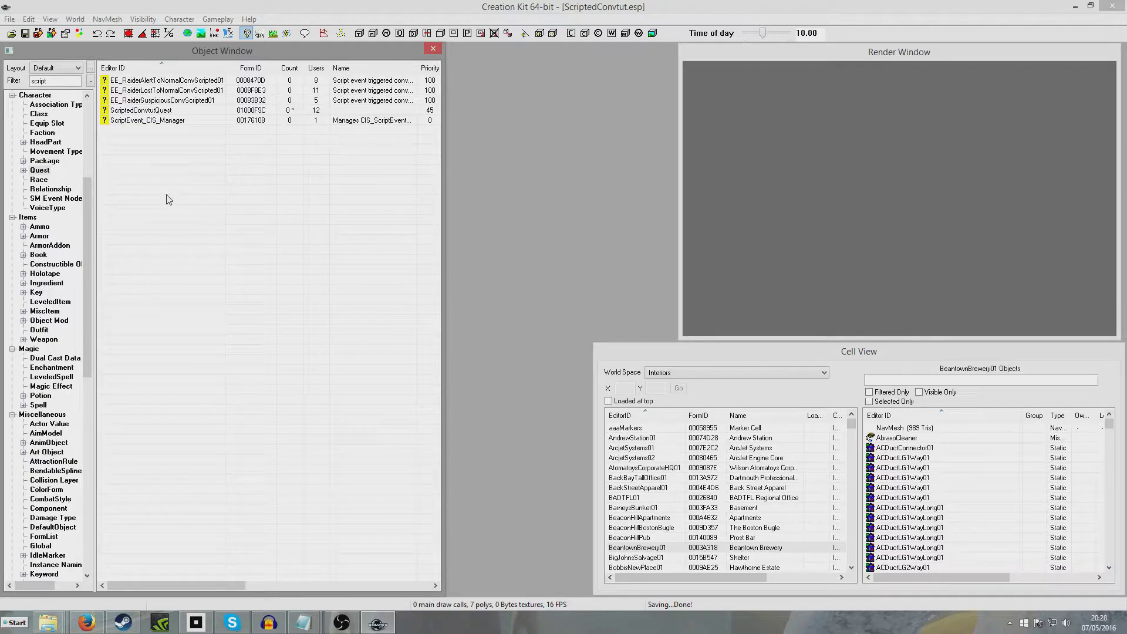
click(633, 538)
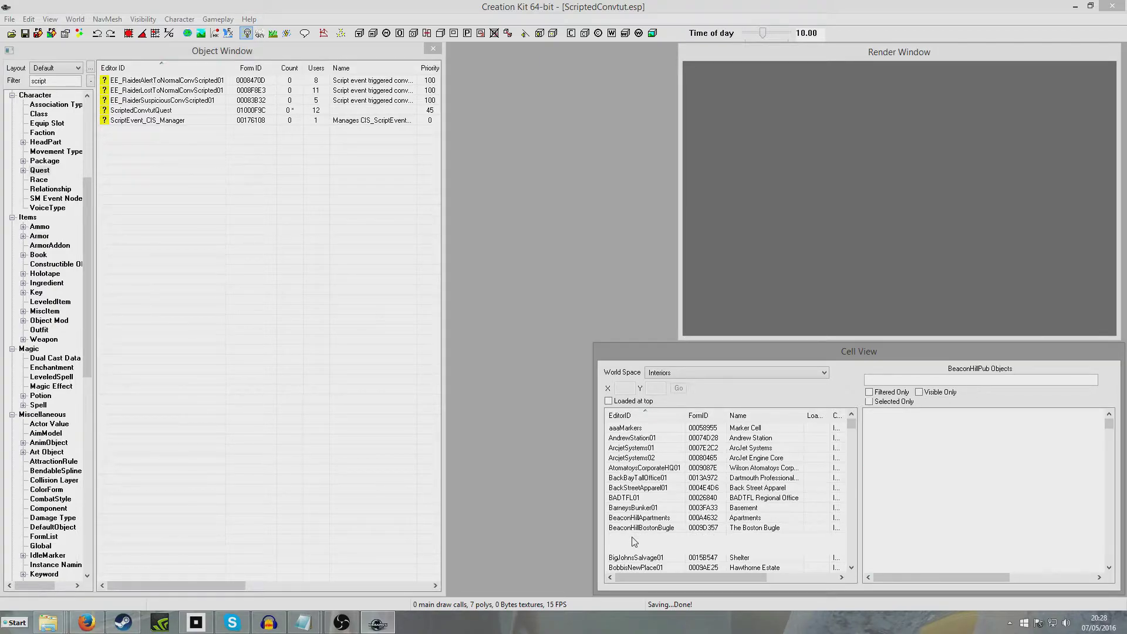
scroll(897, 232, down, 6)
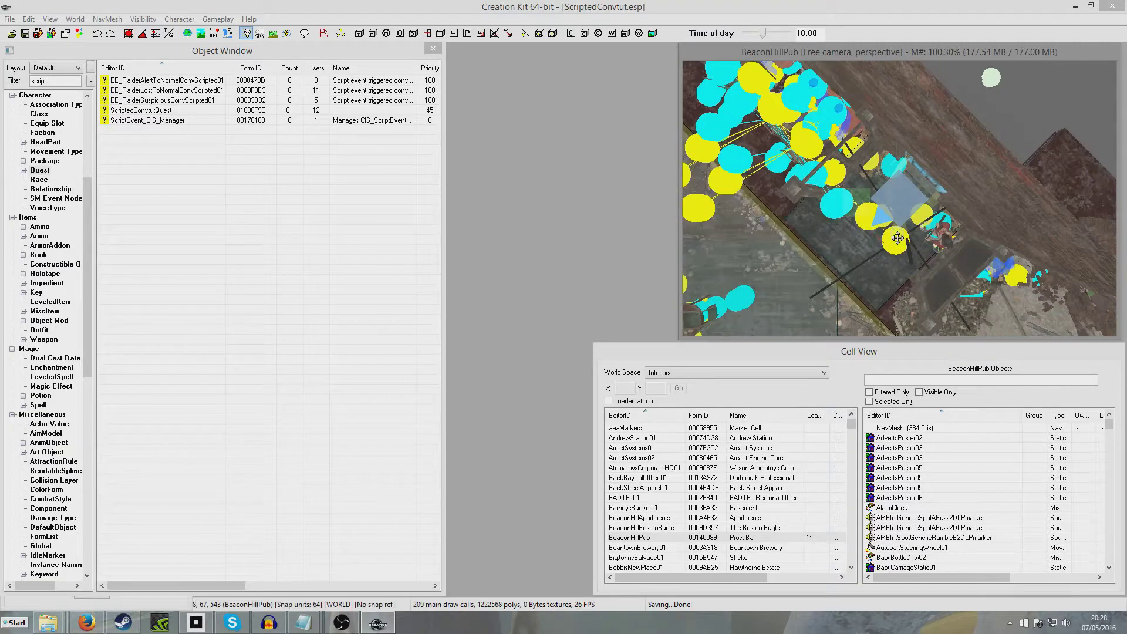
shift+middle_drag(885, 258, 871, 208)
middle_drag(788, 242, 972, 210)
Hide markers in the bar view and bring up the actor list
click(834, 216)
middle_drag(834, 216, 961, 257)
key(m)
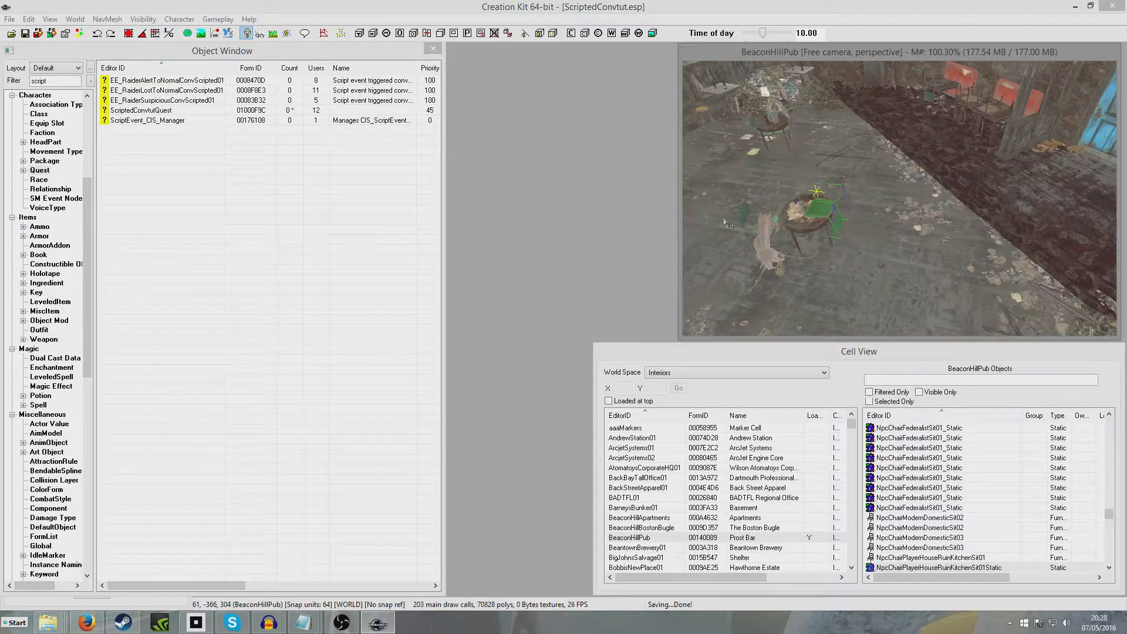
drag(87, 188, 92, 110)
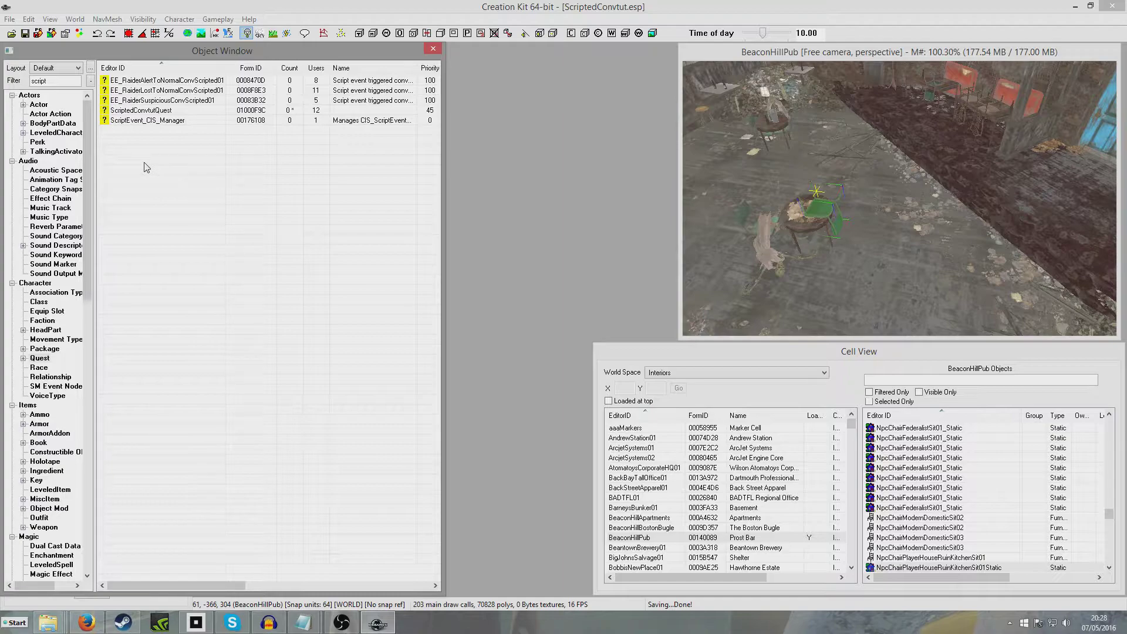
Place ScriptedConvNPC01 near the bar table and drop it onto the floor
click(44, 105)
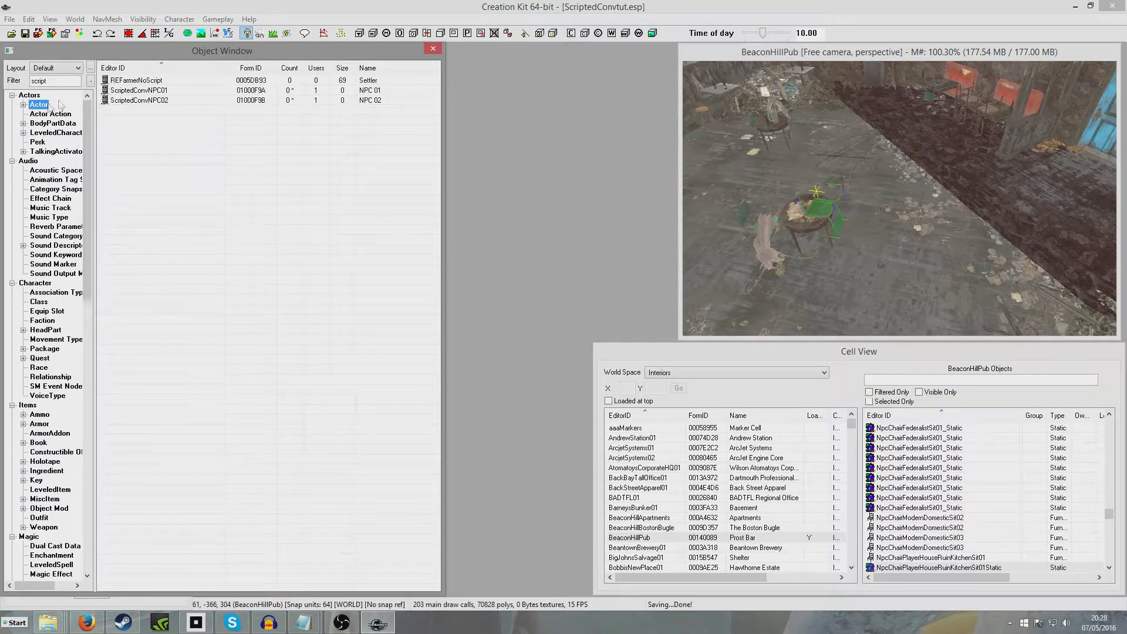
drag(142, 95, 922, 230)
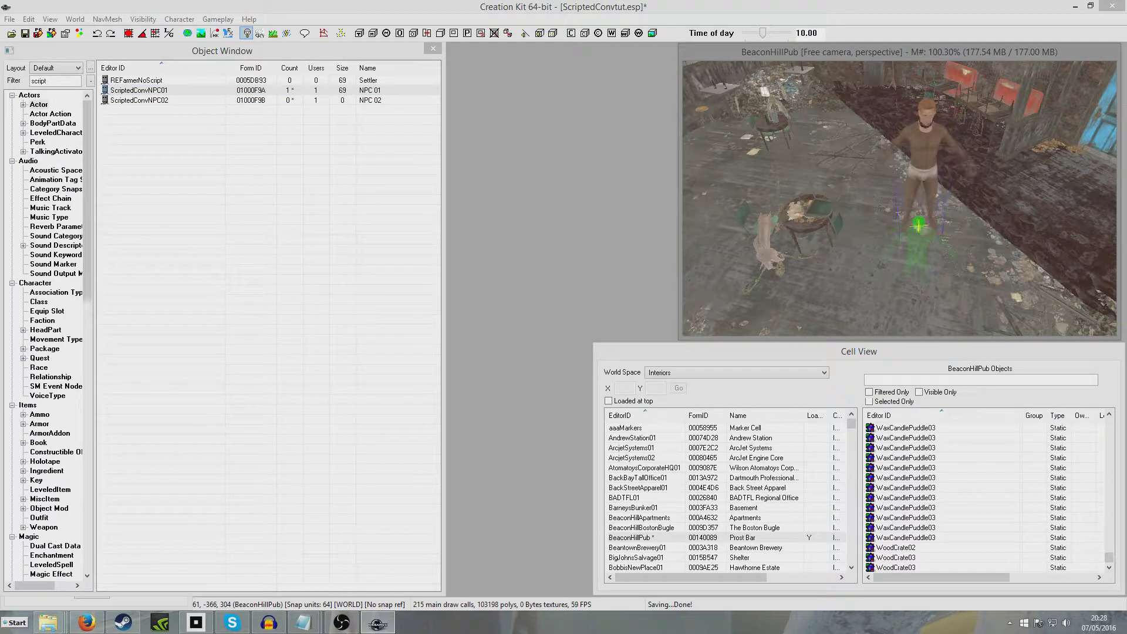
key(f)
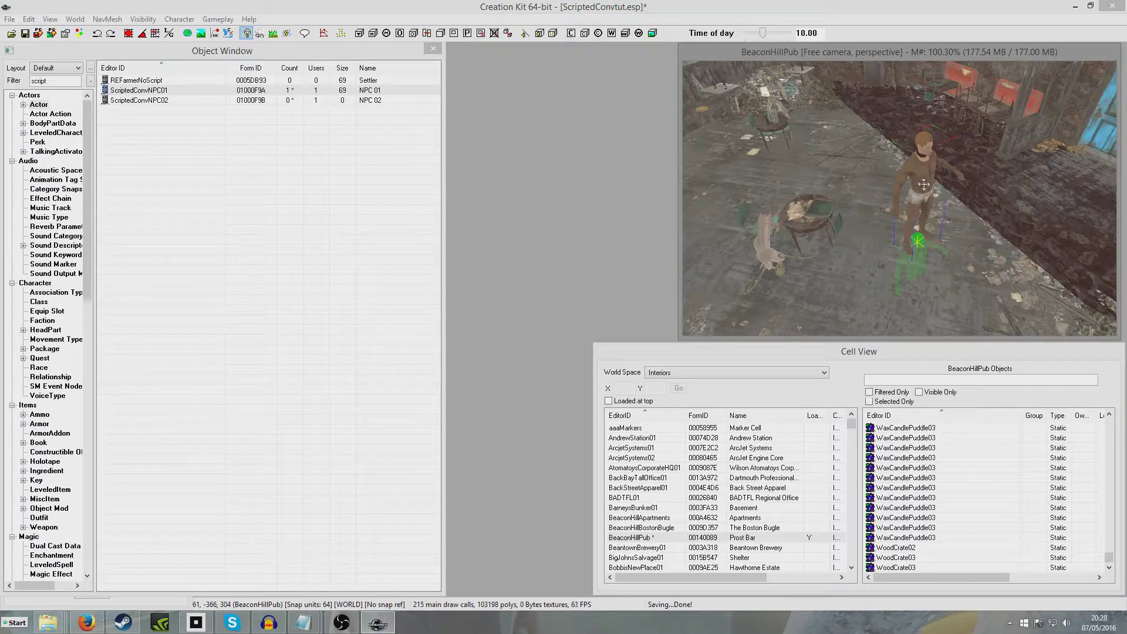
drag(923, 154, 907, 144)
right_drag(907, 144, 903, 144)
drag(904, 143, 904, 162)
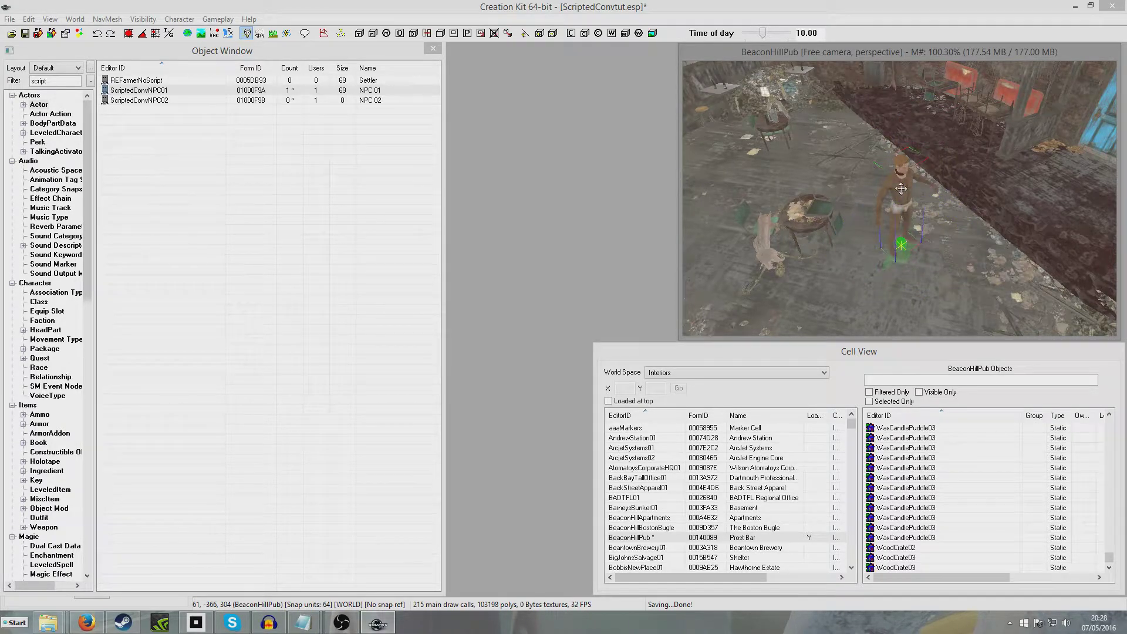
key(f)
Place ScriptedConvNPC02 in the bar, turned to face left and set farther back
click(180, 102)
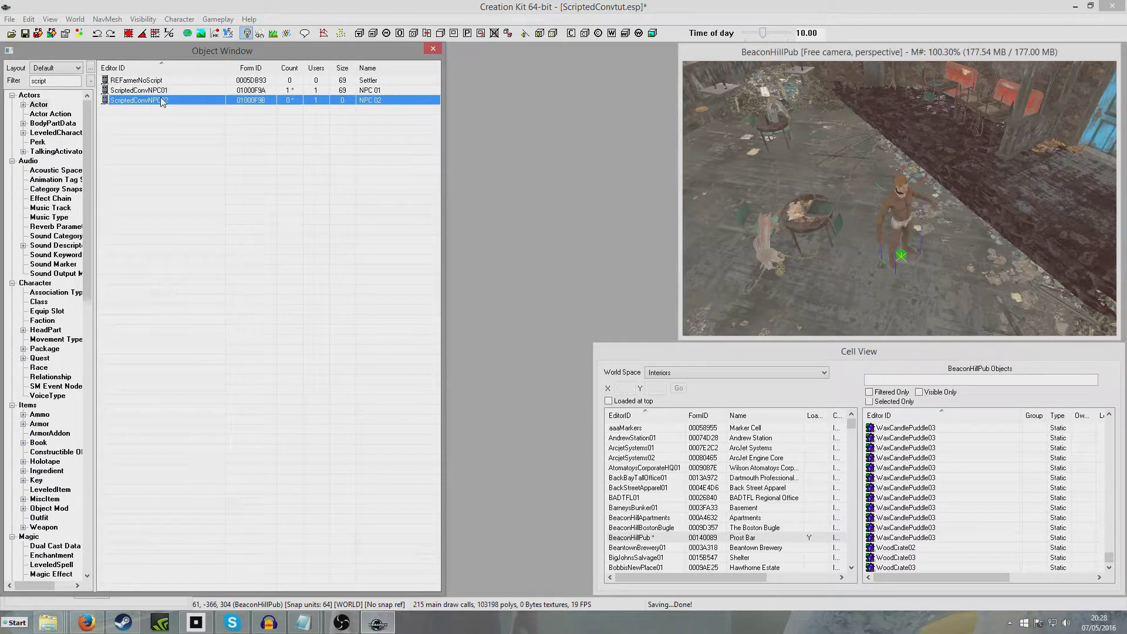
drag(164, 101, 995, 306)
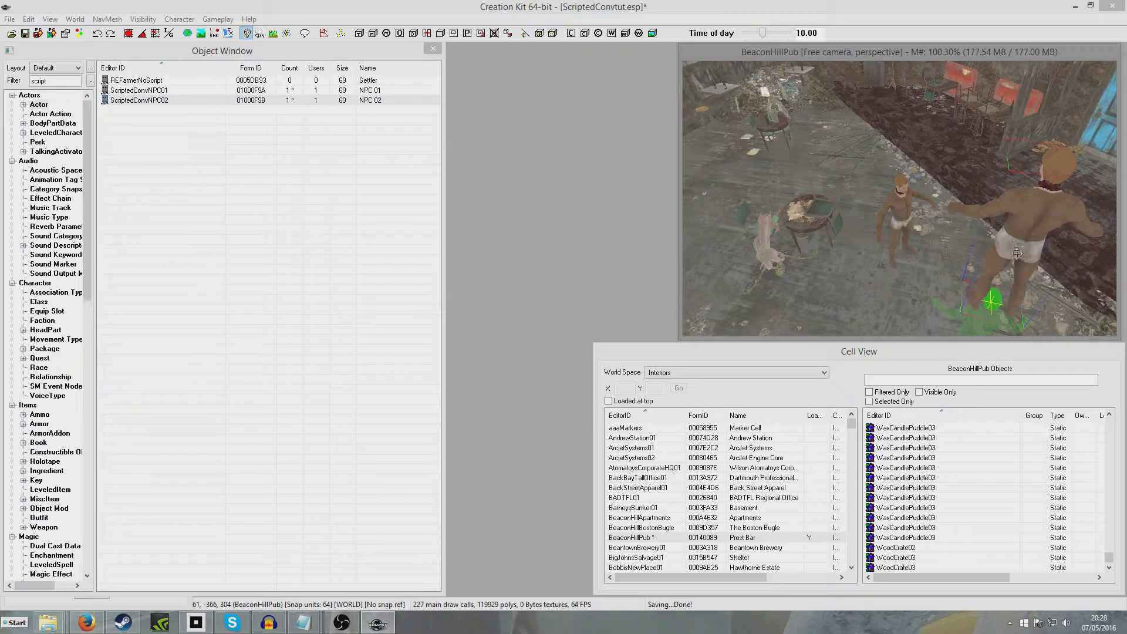
right_drag(1024, 235, 1024, 227)
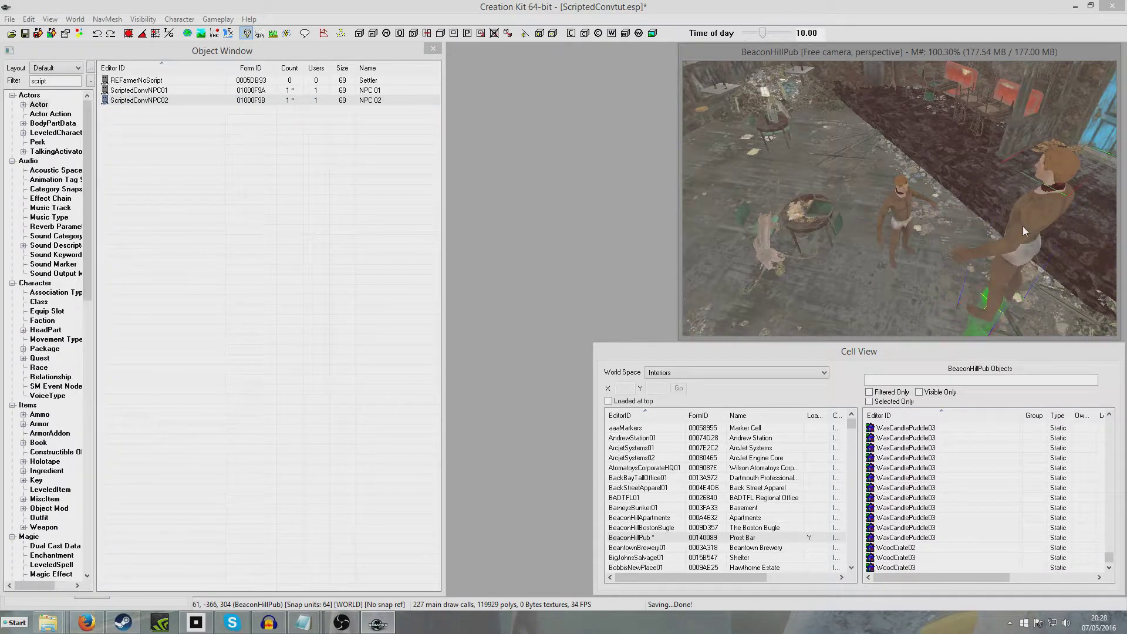
drag(1024, 232, 983, 235)
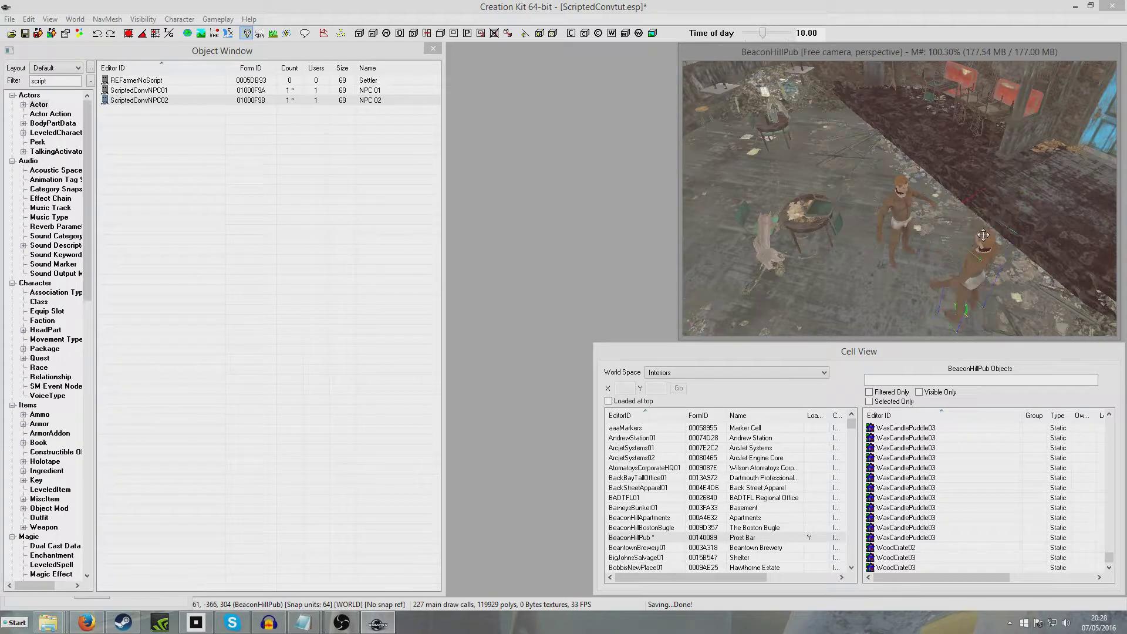
shift+middle_drag(932, 276, 884, 322)
scroll(898, 254, down, 1)
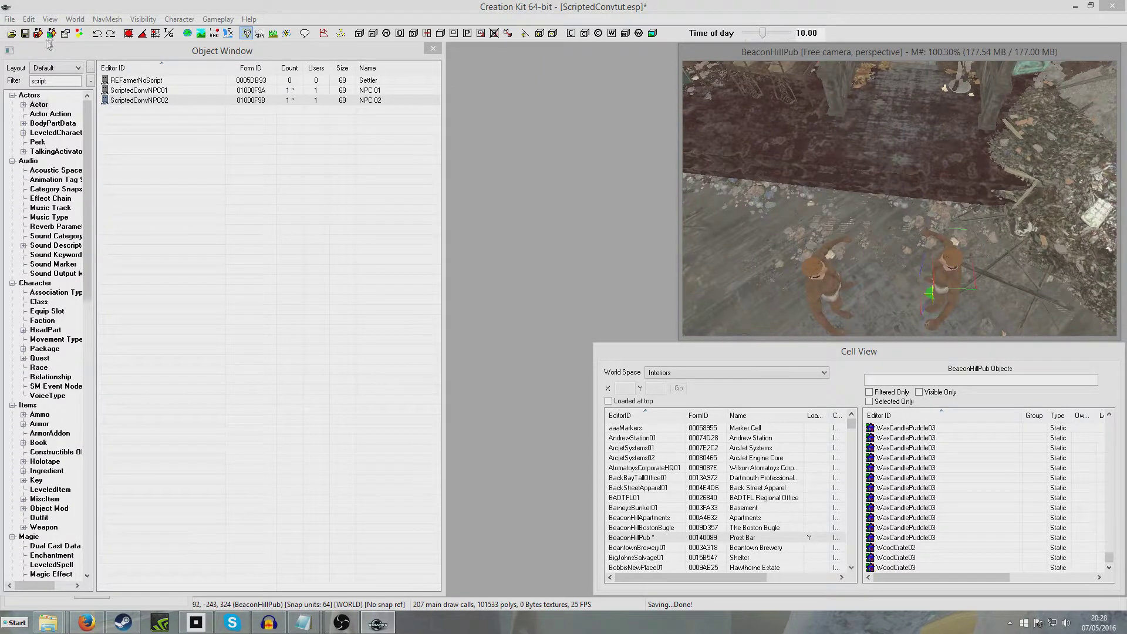
Save the plugin and shift the view toward the blue door
click(25, 33)
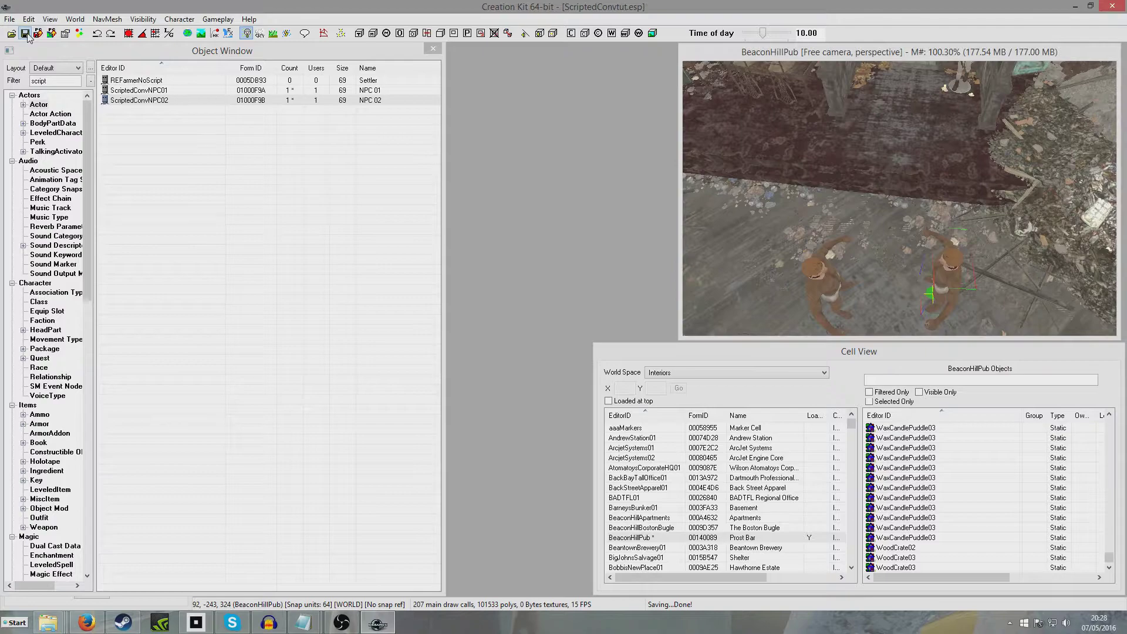
click(828, 91)
middle_drag(827, 110, 877, 225)
scroll(875, 241, up, 4)
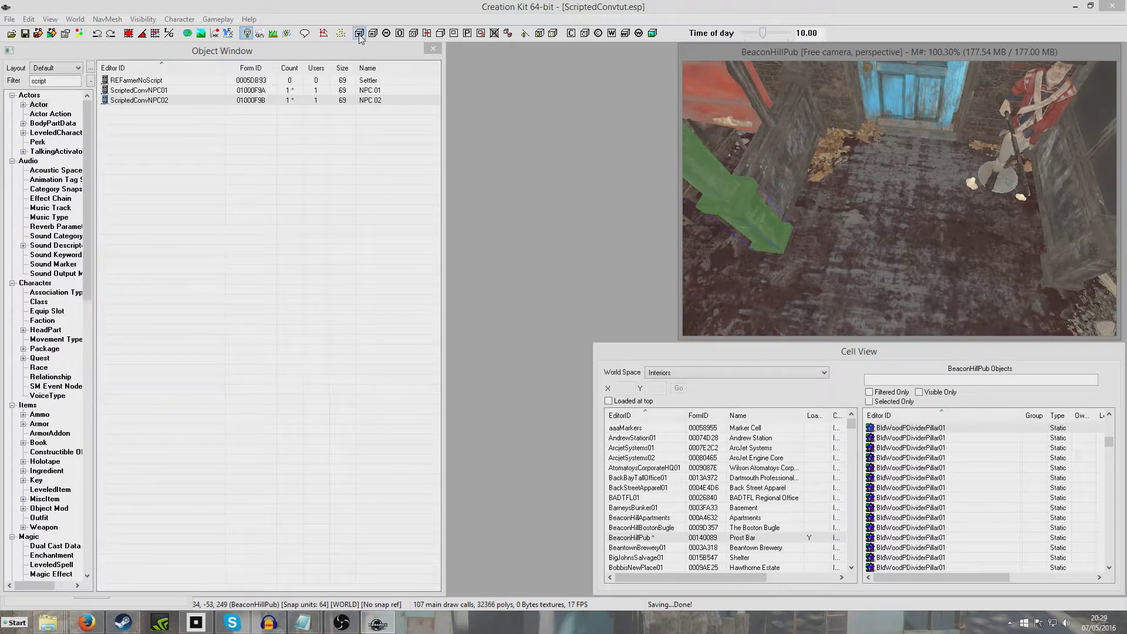
Show markers and primitive shapes in the BeaconHillPub view
click(786, 170)
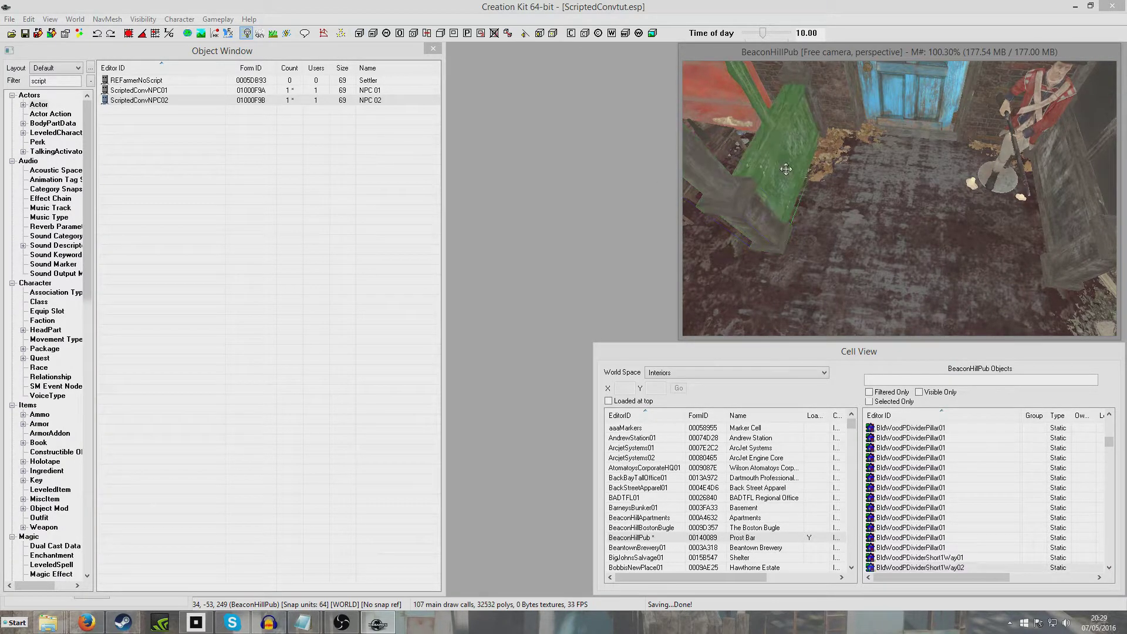
key(m)
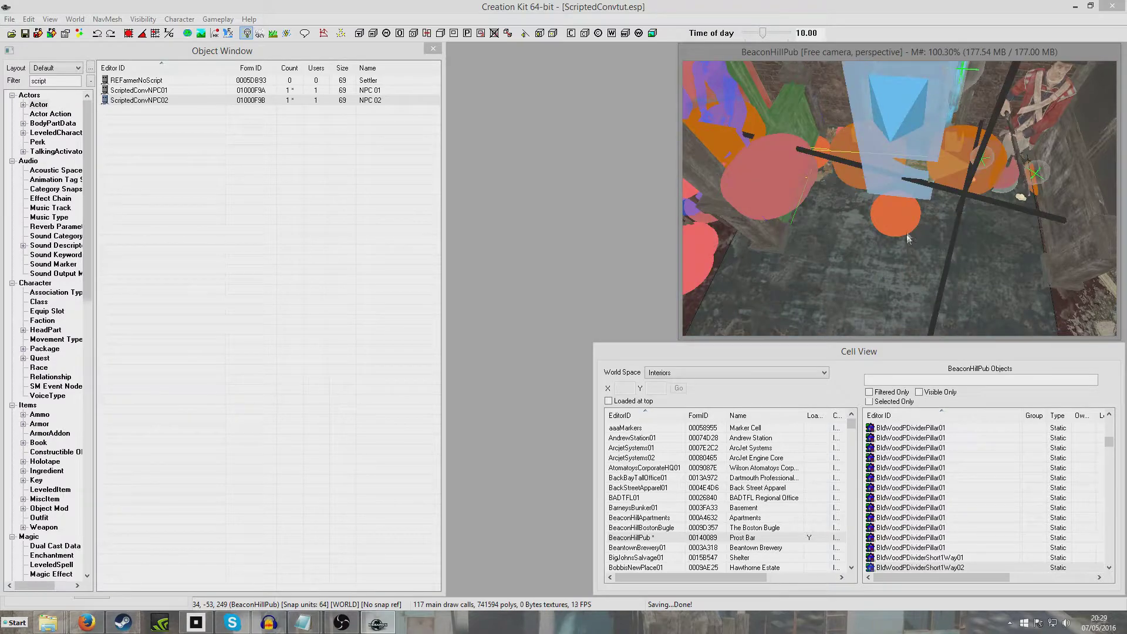
click(906, 232)
middle_drag(904, 228, 920, 205)
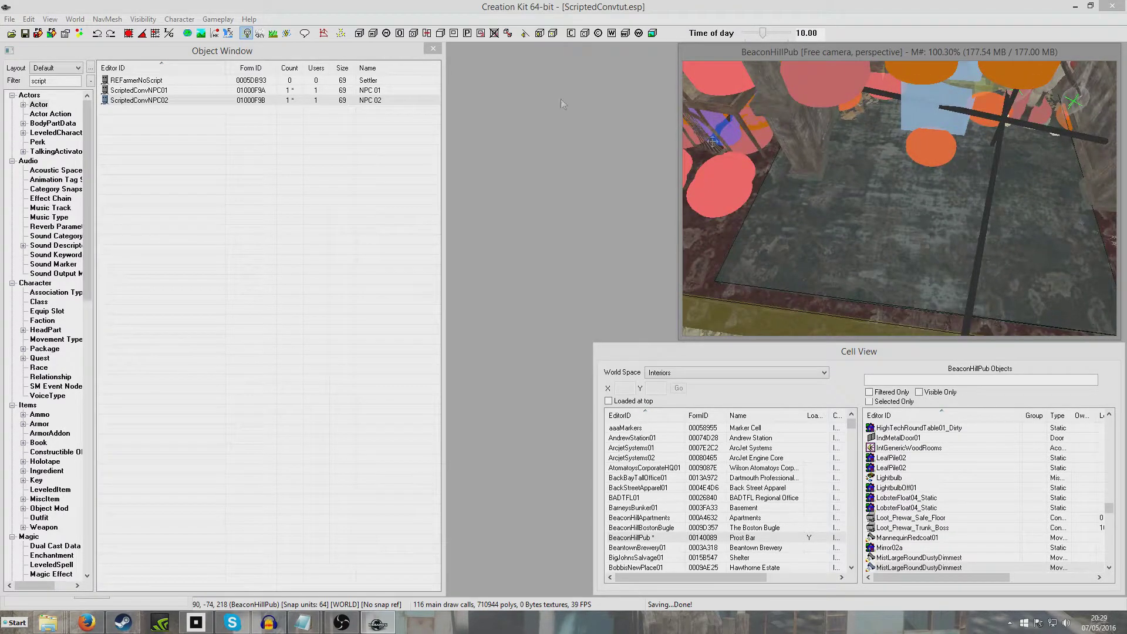
Create a new trigger form named ScriptedConvoTrigger with the Create Trigger tool
click(360, 32)
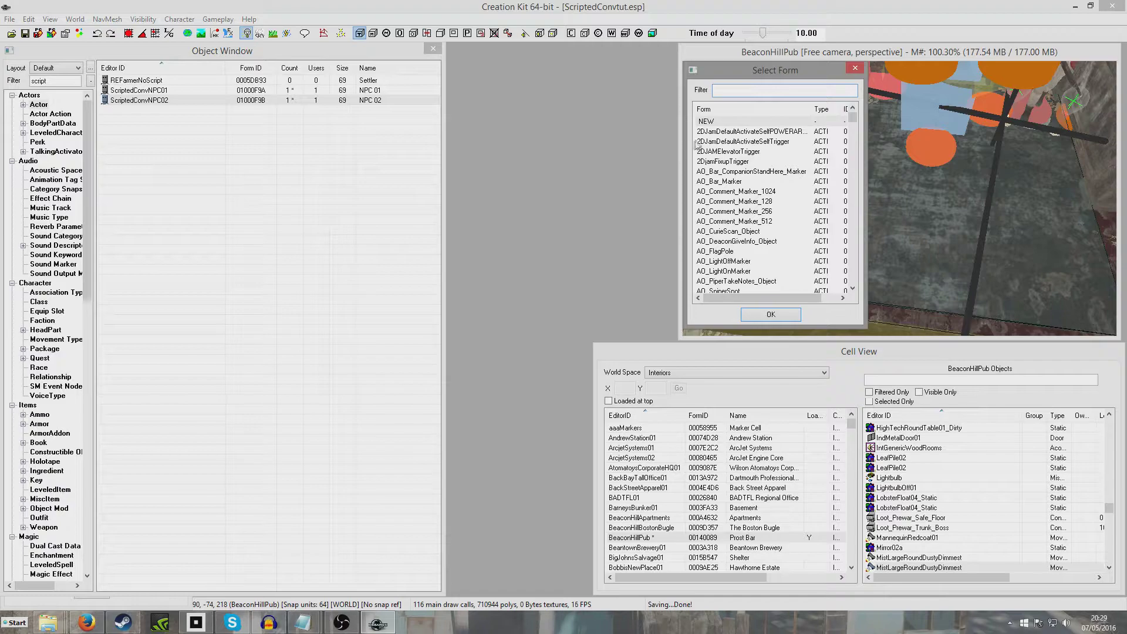
click(724, 124)
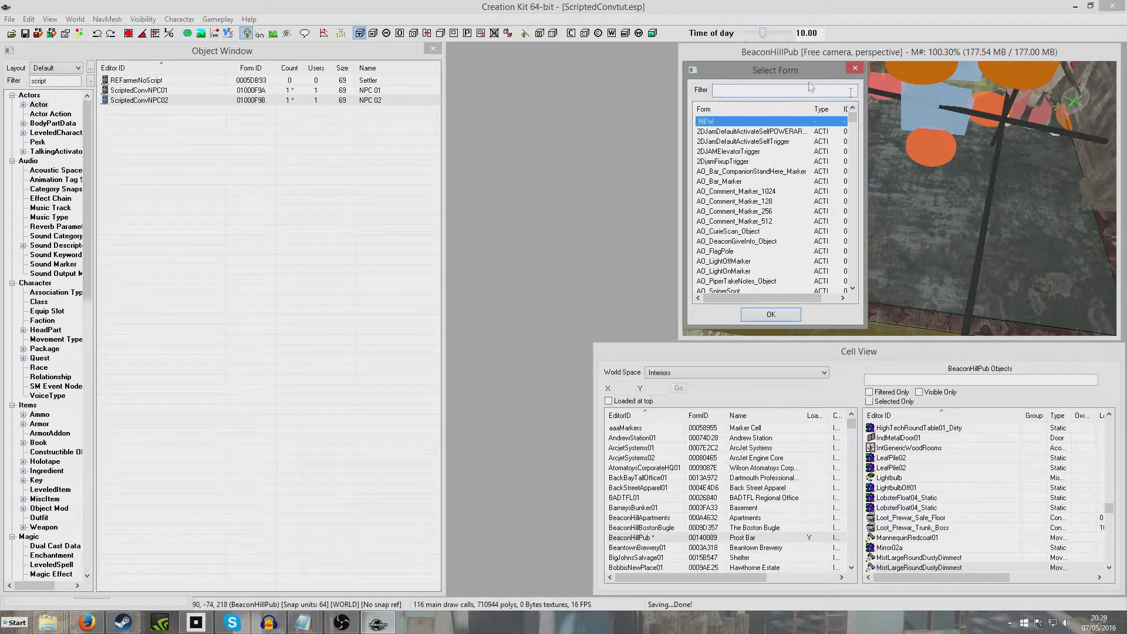
click(787, 317)
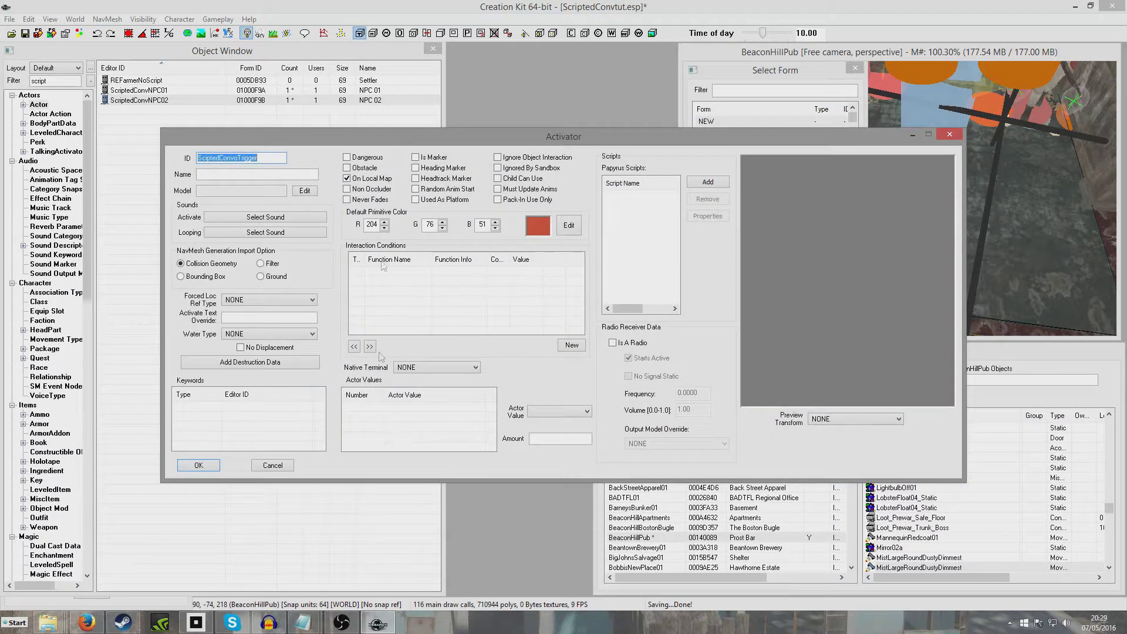
click(200, 467)
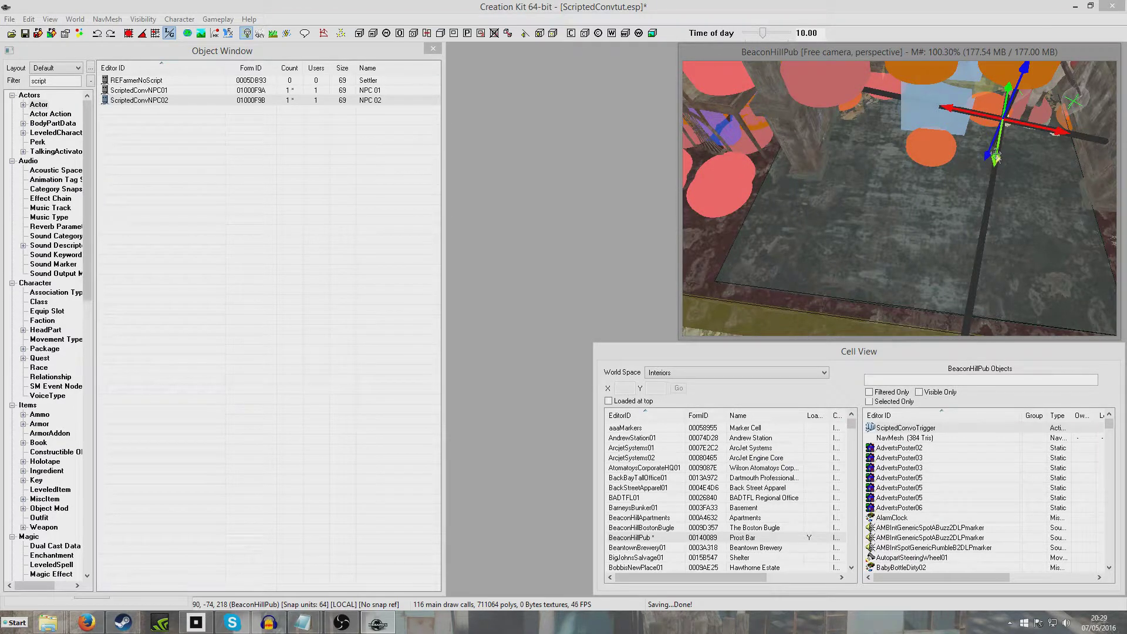
Lower the ScriptedConvoTrigger box toward the floor, widen one side, then raise it
drag(998, 147, 985, 178)
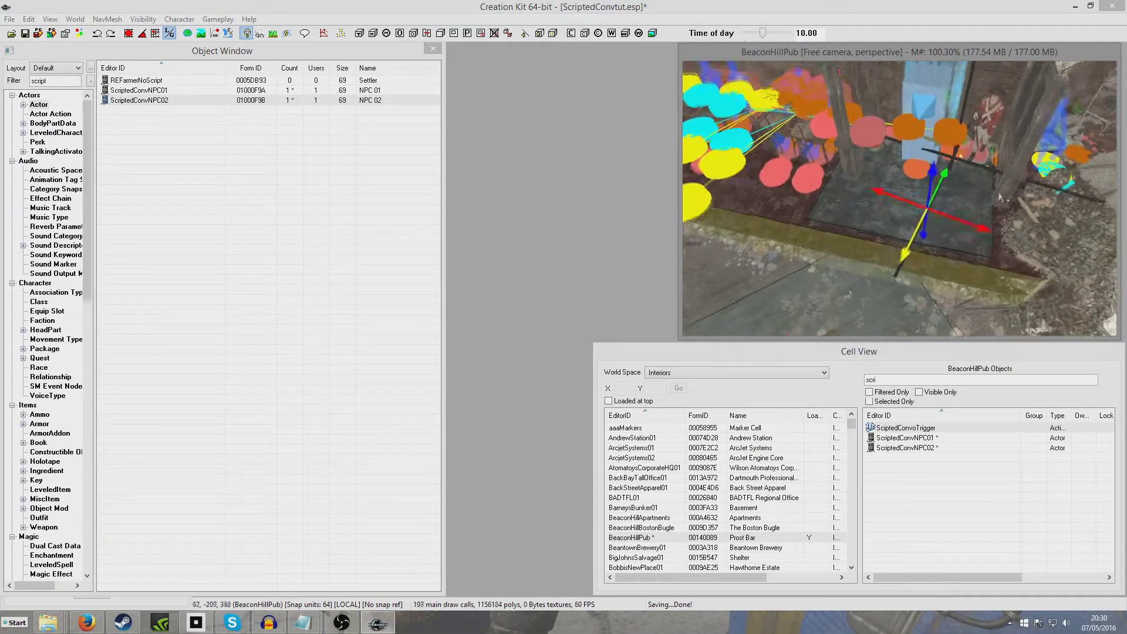
scroll(1001, 199, down, 10)
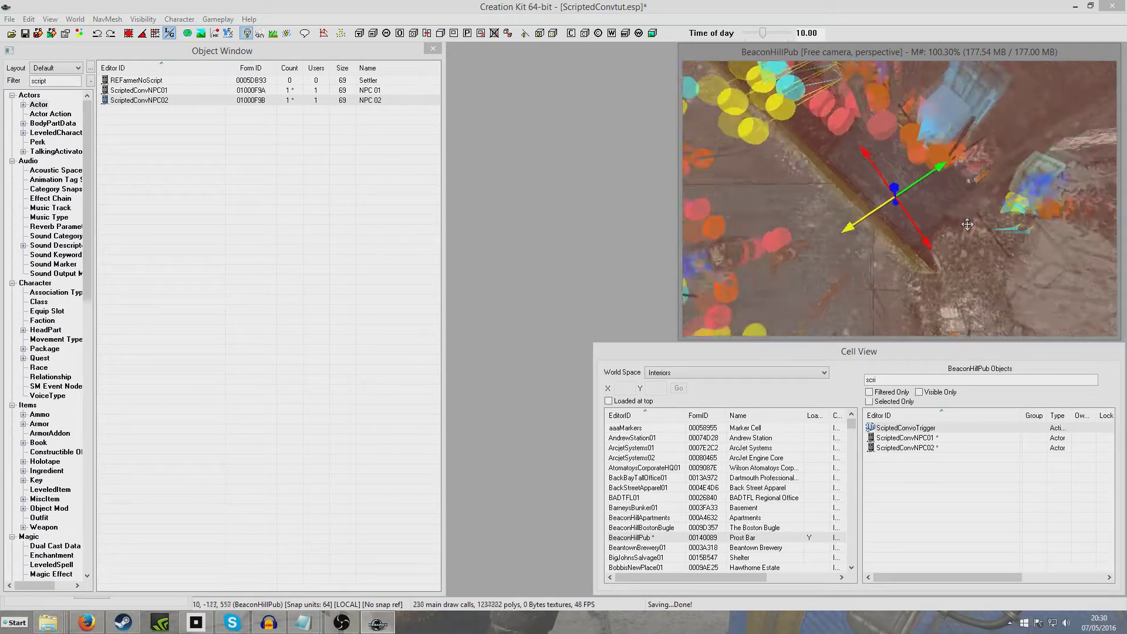
shift+middle_drag(970, 180, 913, 189)
scroll(970, 200, up, 5)
scroll(969, 200, down, 5)
mouse_move(913, 190)
mouse_down()
mouse_move(883, 207)
mouse_move(921, 185)
mouse_move(904, 192)
mouse_up()
drag(1028, 135, 1025, 128)
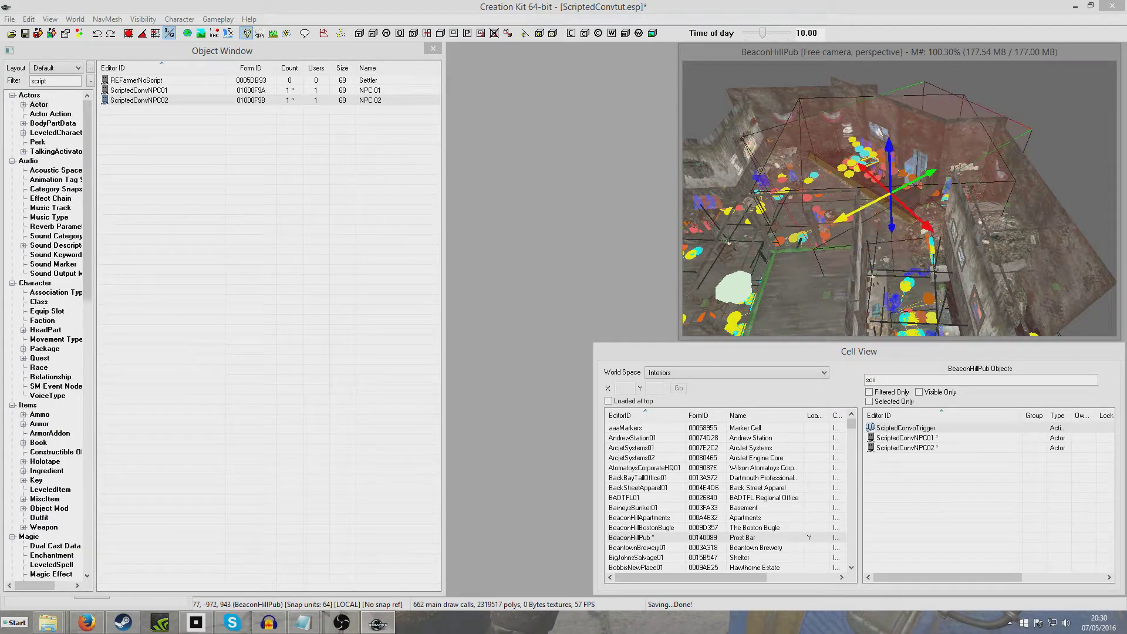
middle_drag(1032, 164, 930, 272)
scroll(927, 226, up, 8)
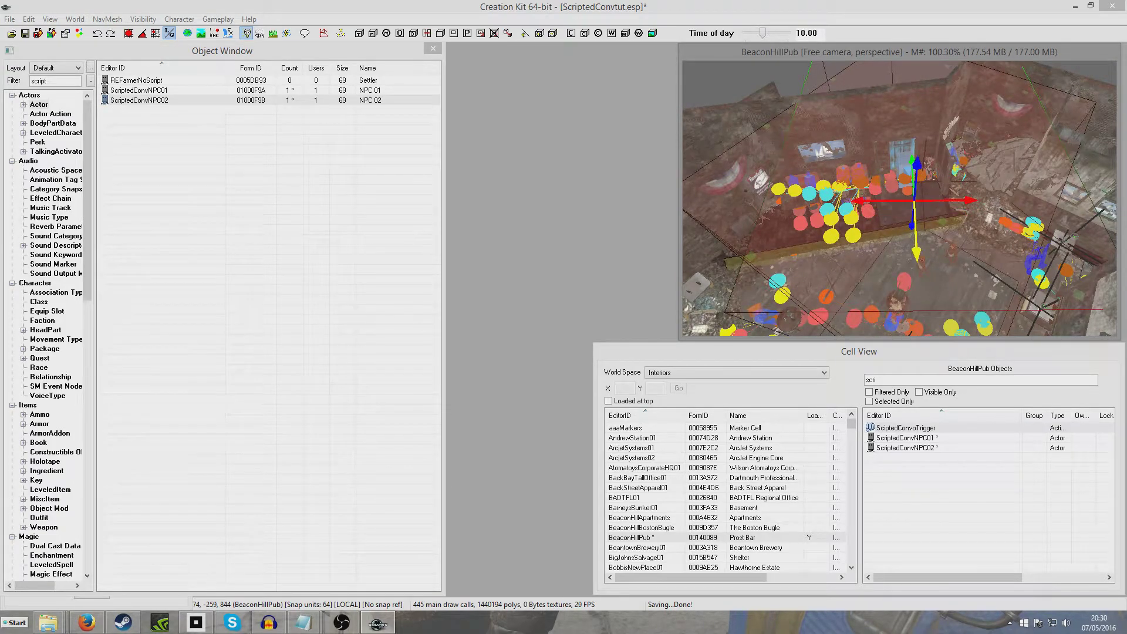
drag(917, 165, 914, 107)
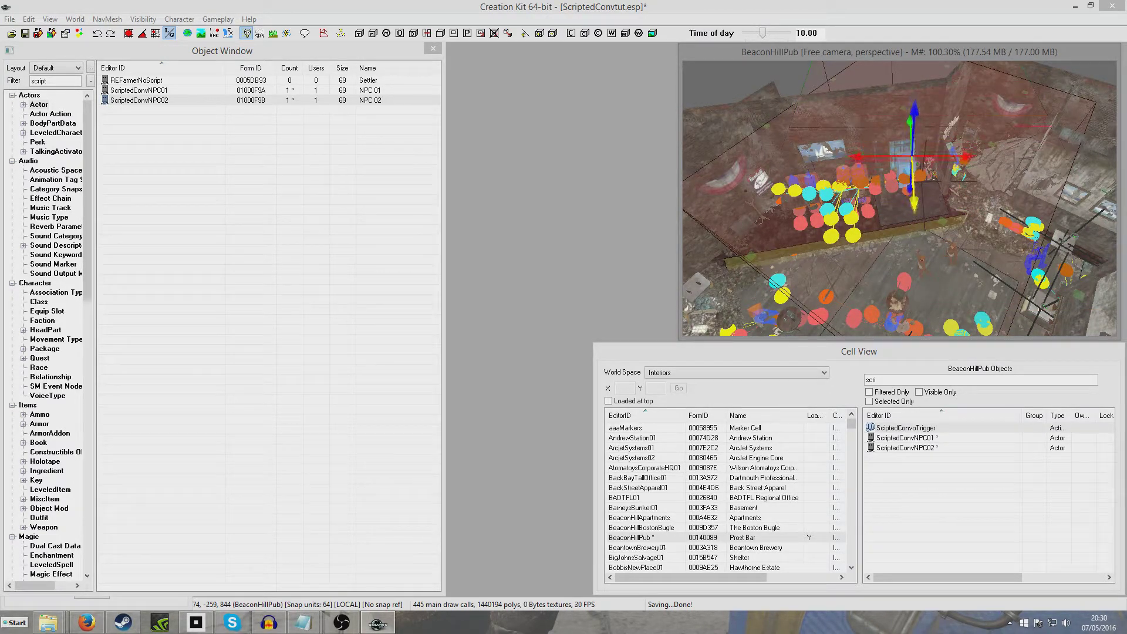
shift+middle_drag(914, 107, 912, 111)
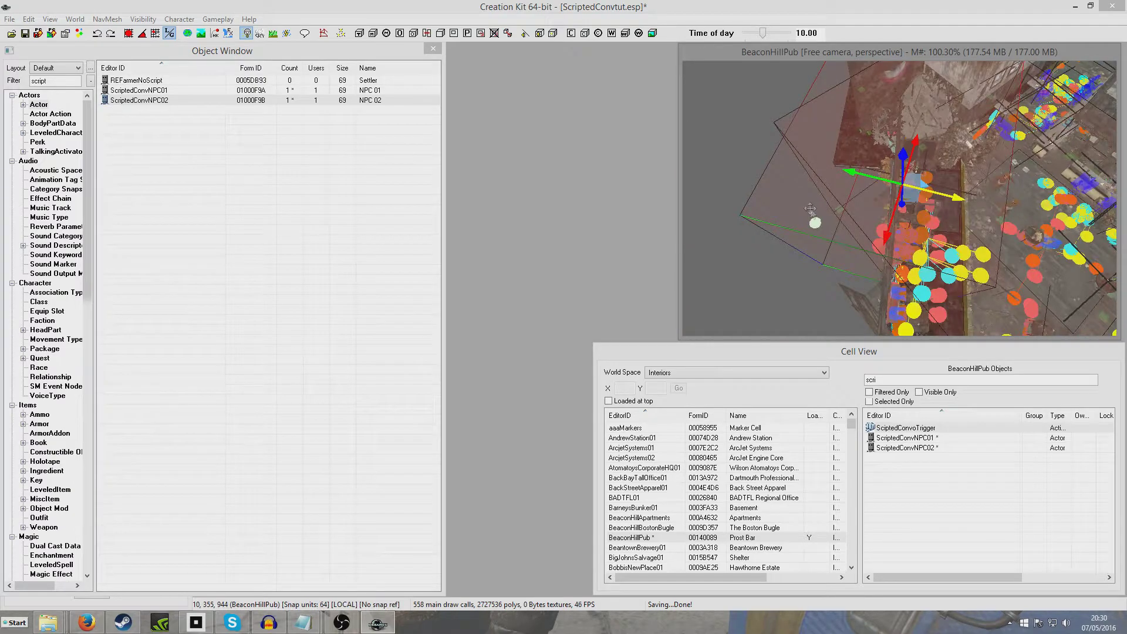
Shift the trigger box up and left over the bar and set its bottom height
drag(810, 209, 646, 171)
middle_drag(797, 165, 988, 206)
drag(990, 202, 875, 154)
shift+middle_drag(925, 145, 901, 164)
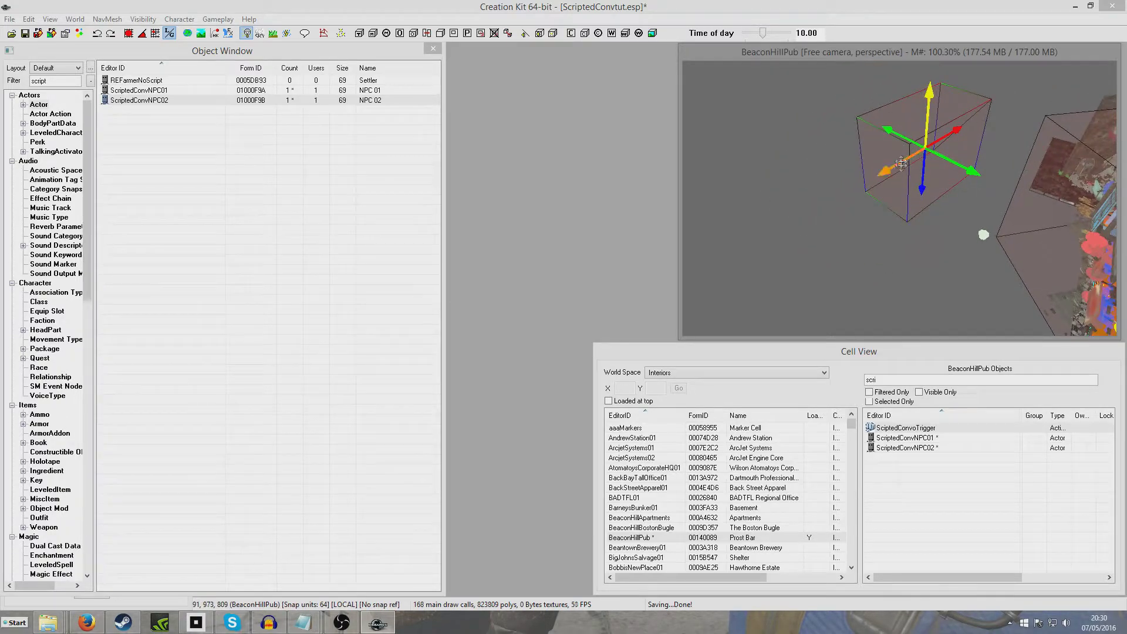
drag(924, 167, 922, 192)
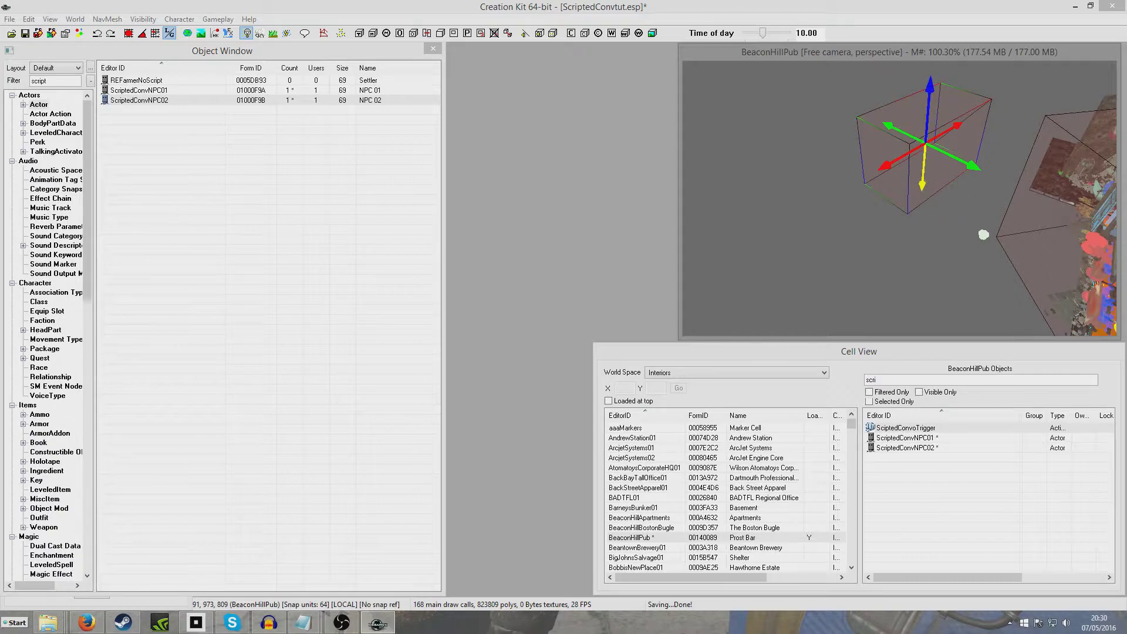
shift+middle_drag(921, 191, 923, 173)
drag(949, 167, 900, 145)
drag(924, 200, 806, 136)
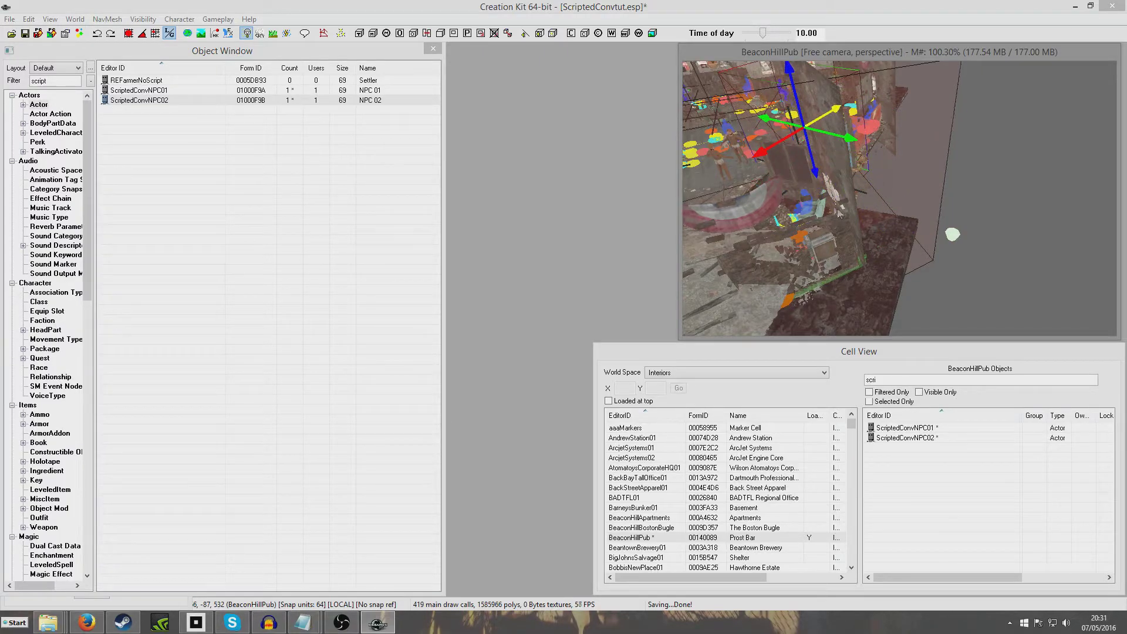
Reselect the trigger in bounds mode and open its ScriptedConvoTrigger reference properties
shift+middle_drag(839, 206, 917, 242)
scroll(919, 249, up, 5)
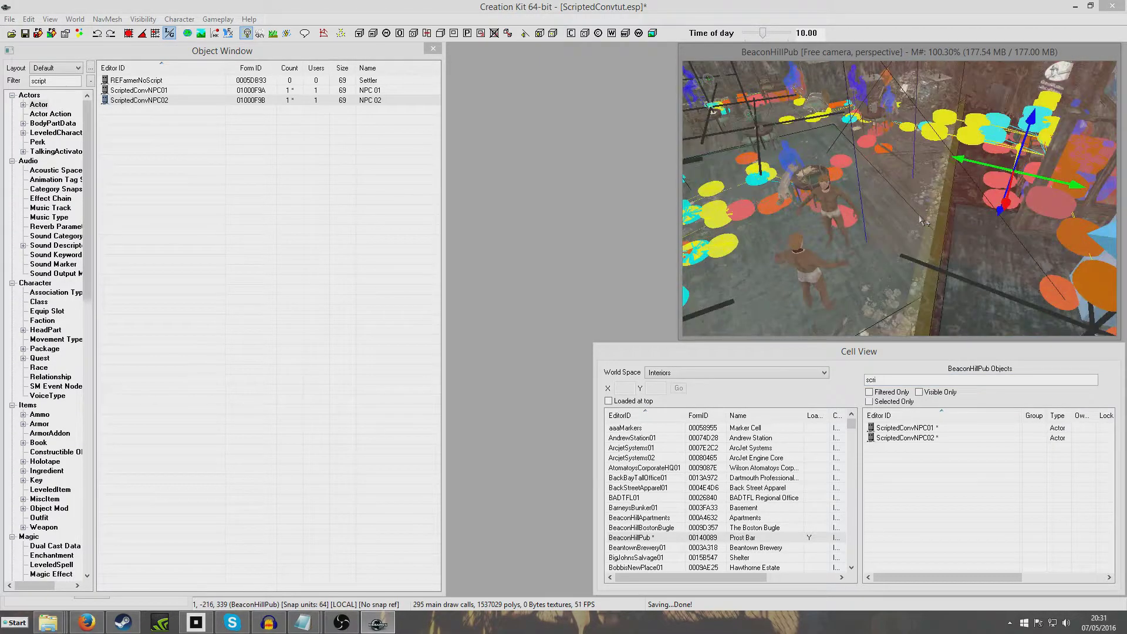
scroll(865, 237, up, 3)
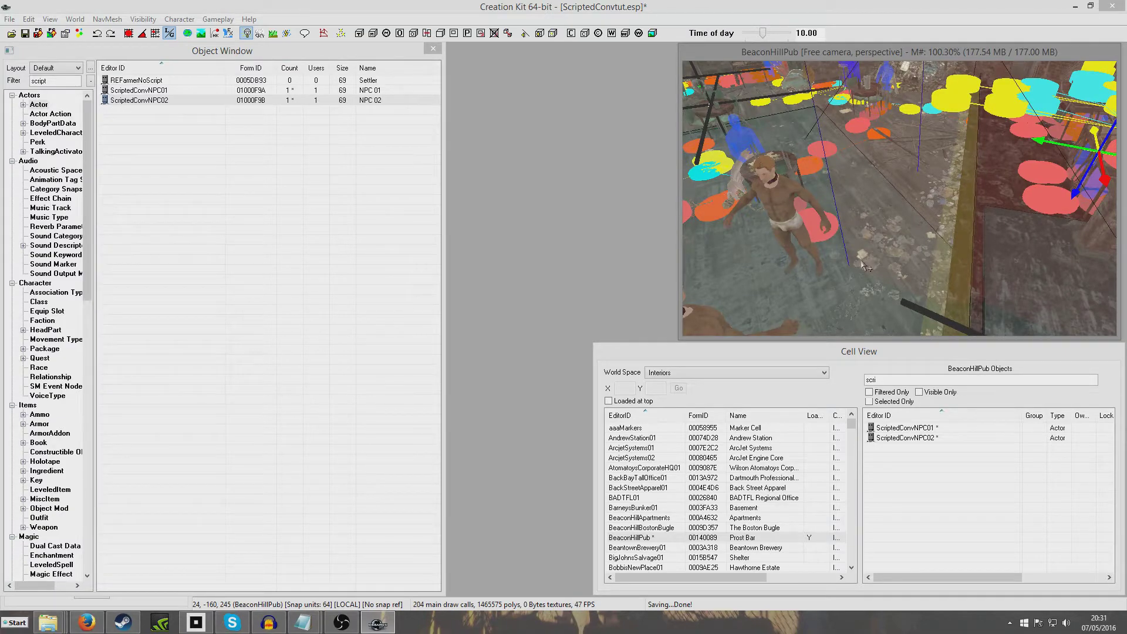
scroll(866, 267, up, 3)
key(d)
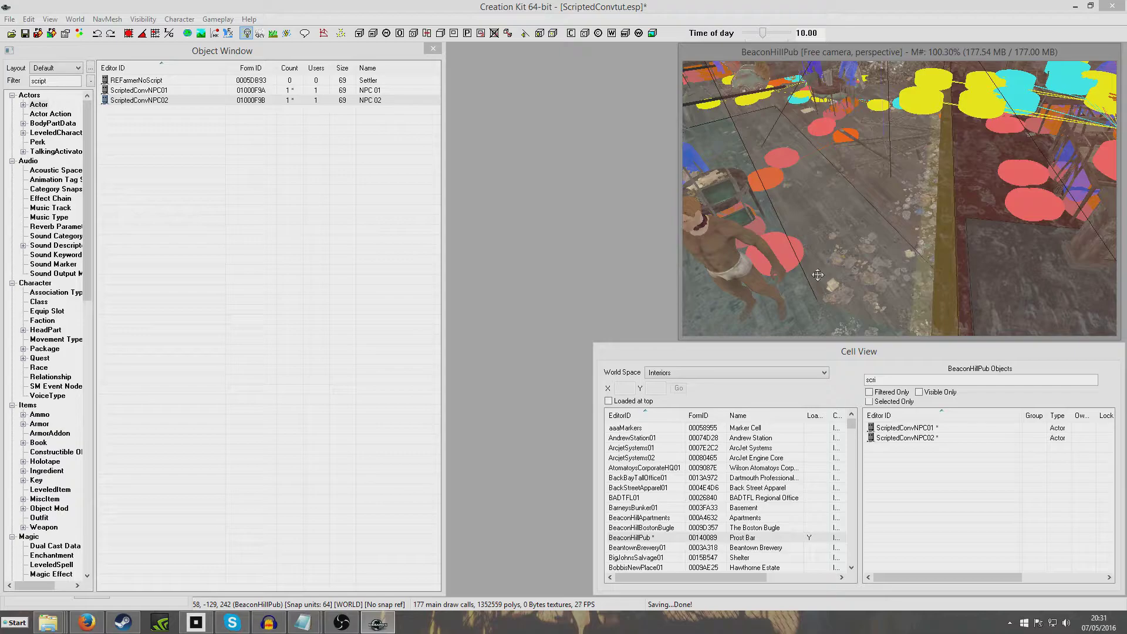
scroll(957, 240, down, 4)
scroll(956, 241, up, 4)
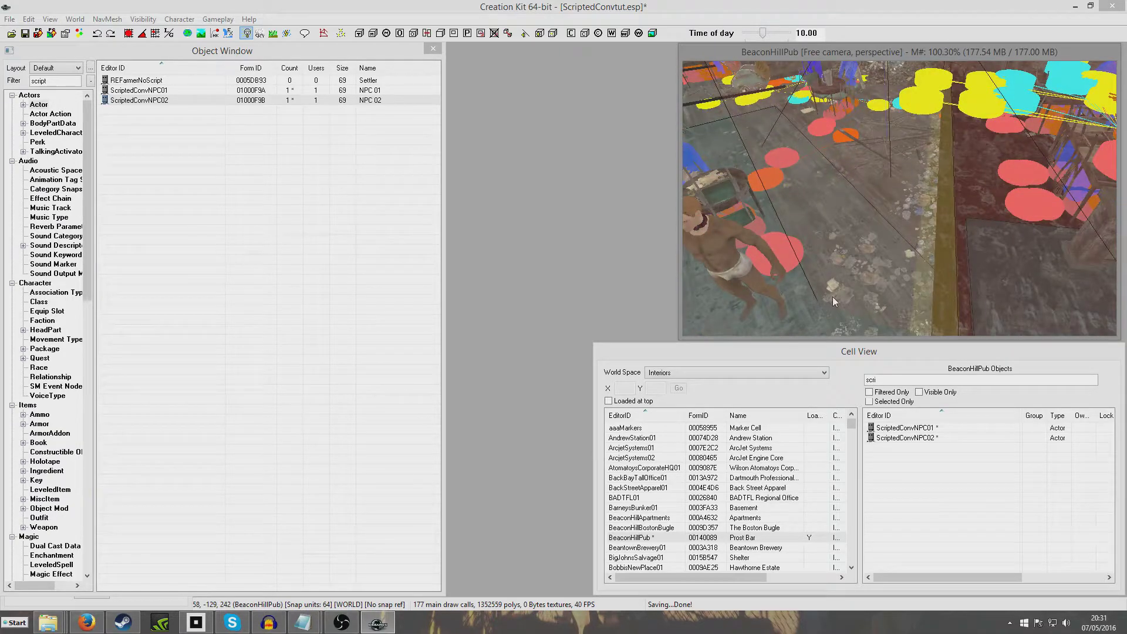
shift+middle_drag(832, 297, 922, 294)
click(935, 229)
key(2)
mouse_move(1001, 277)
shift+middle_down()
mouse_move(1015, 280)
mouse_move(984, 289)
shift+middle_up()
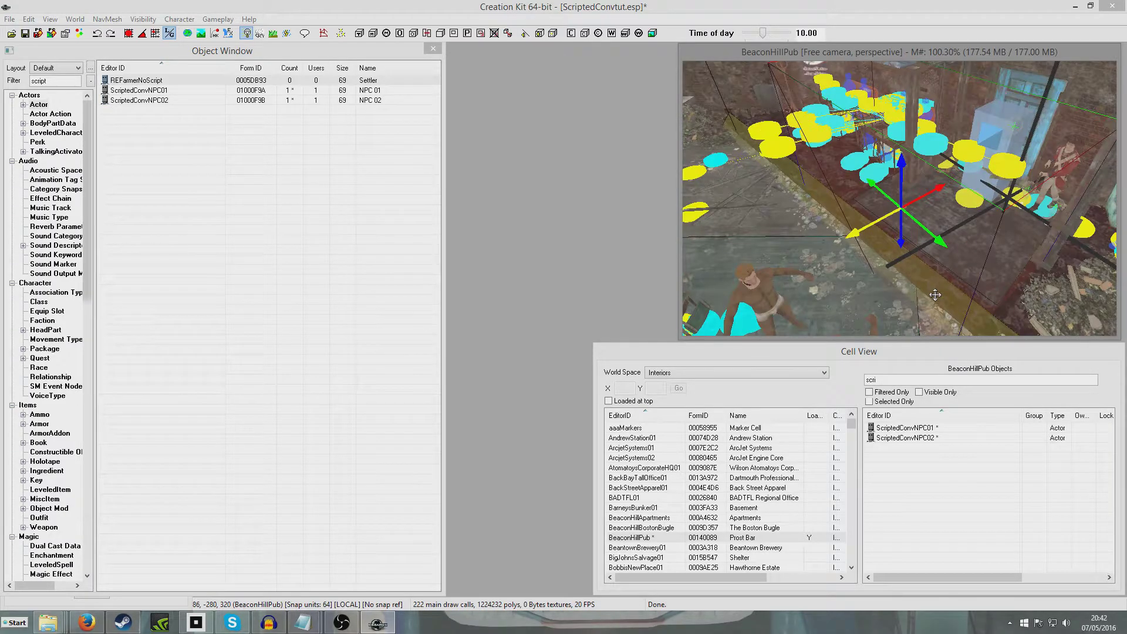
mouse_move(953, 295)
middle_down()
mouse_move(991, 274)
mouse_move(946, 288)
middle_up()
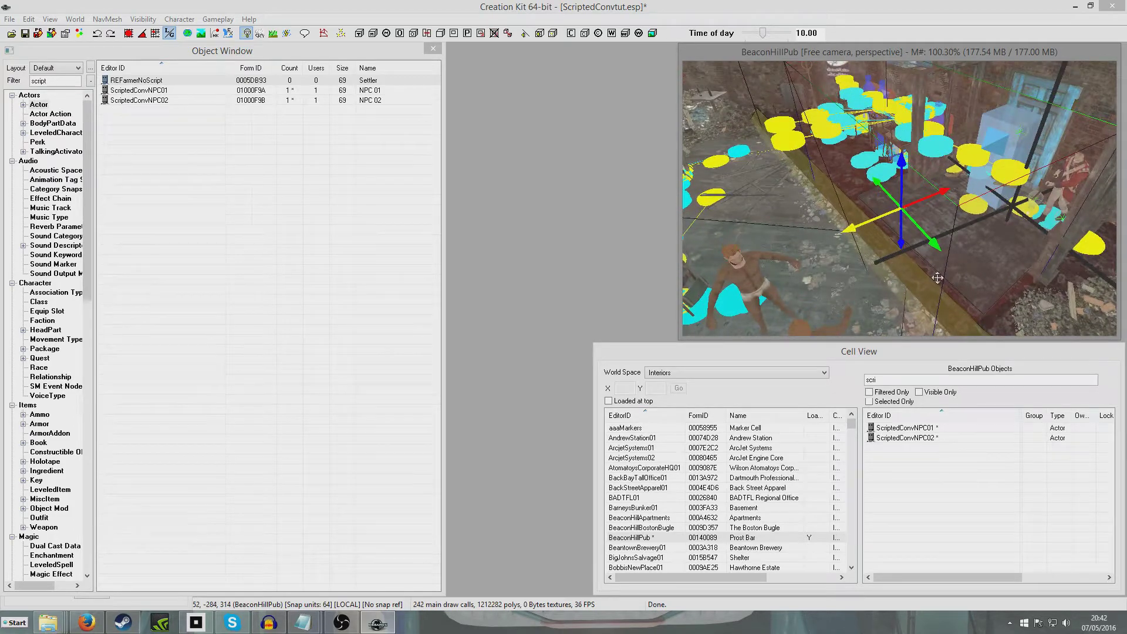
double_click(938, 280)
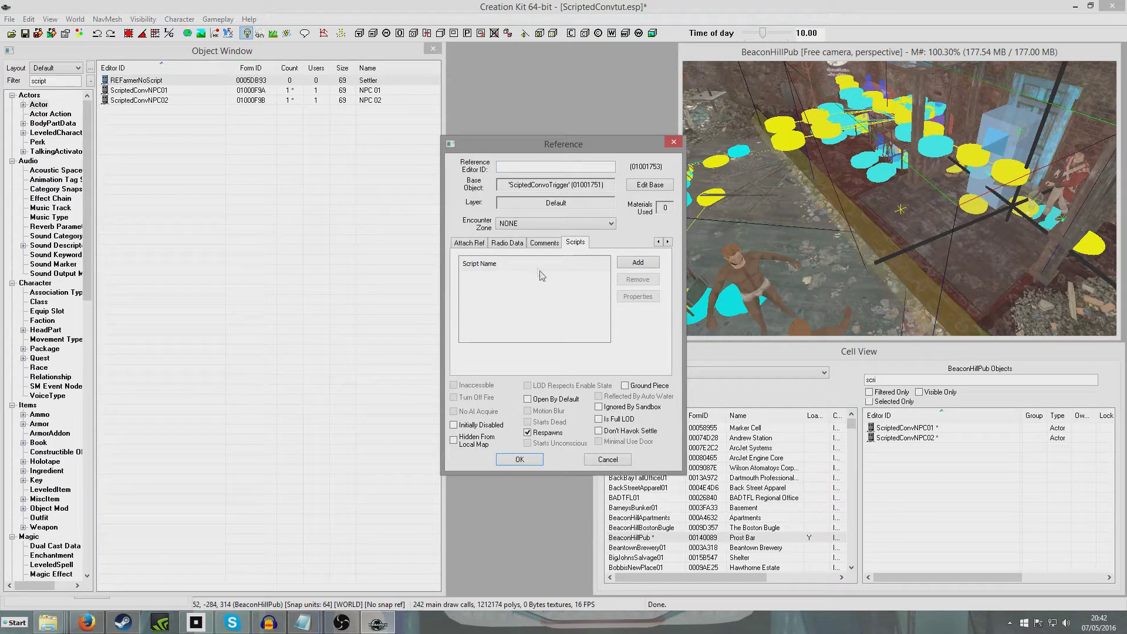
Add the defaultrefontriggerenter script to the trigger
click(638, 264)
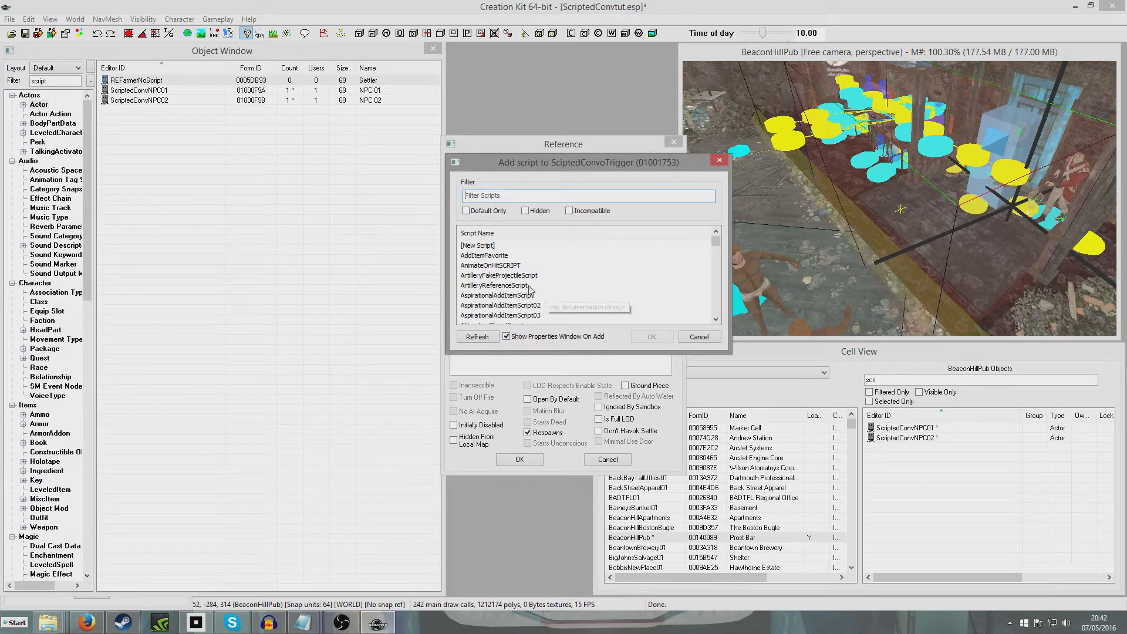
click(518, 286)
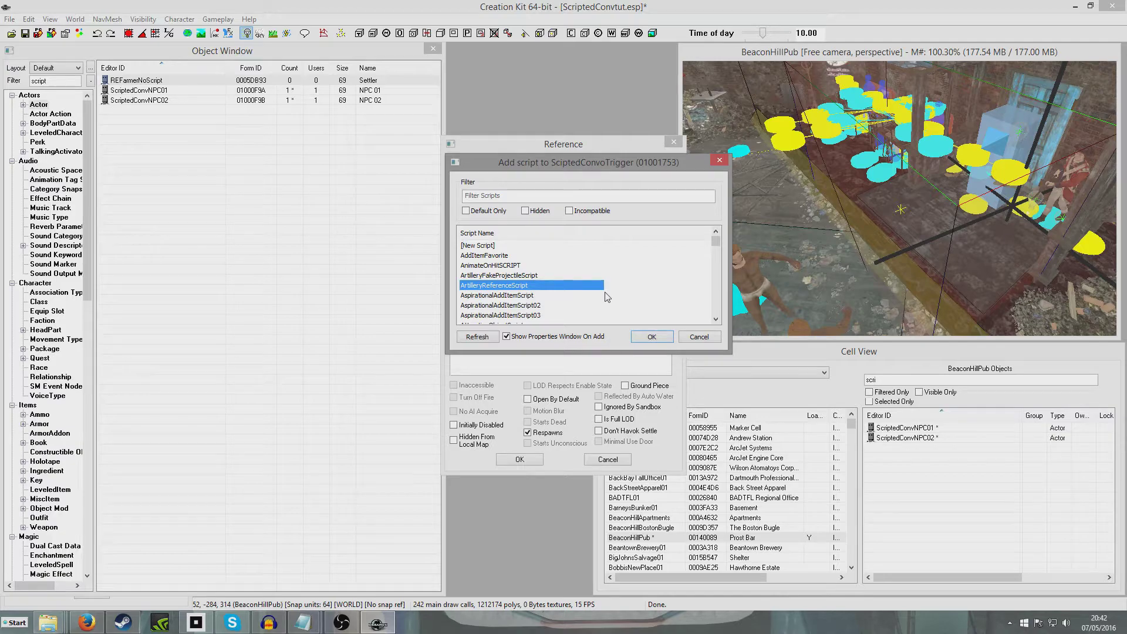
text(de)
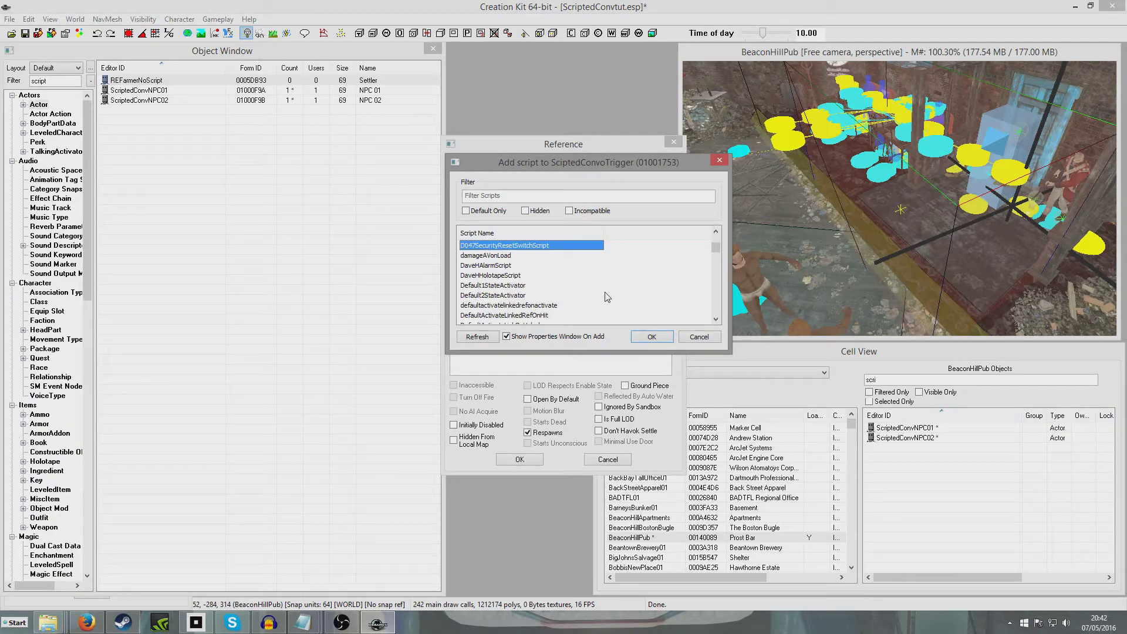
text(faultr)
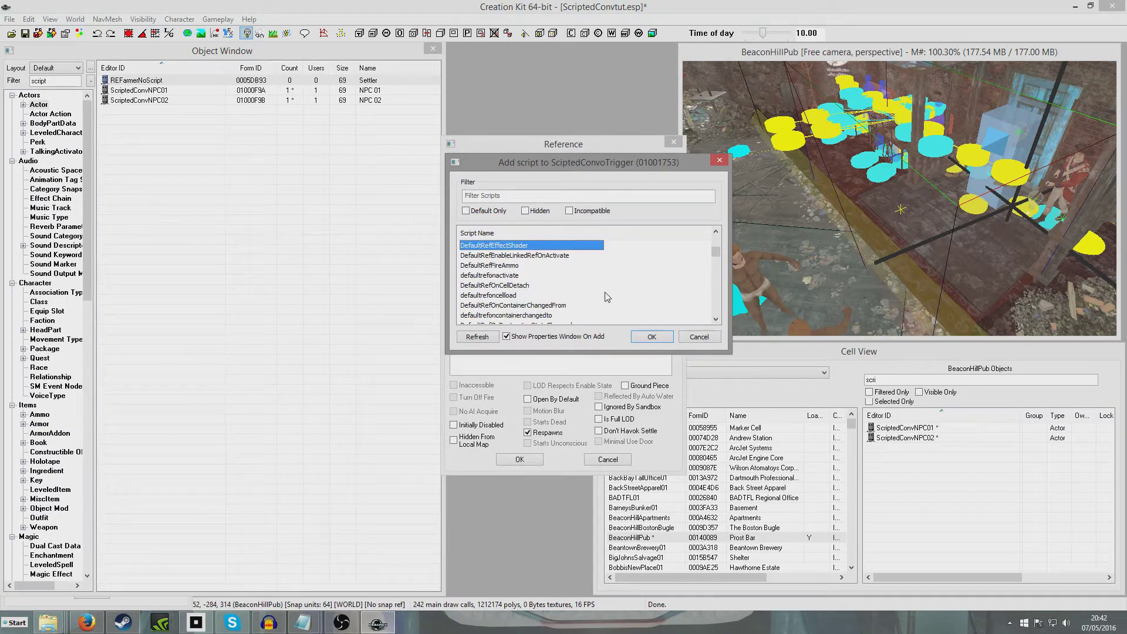
text(efont)
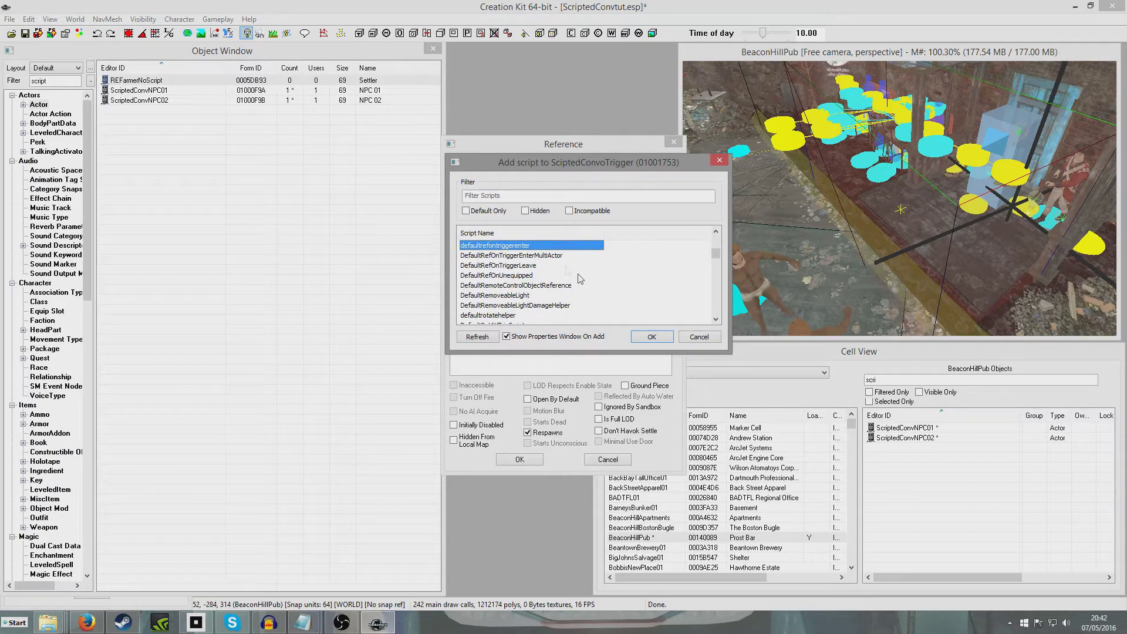
key(Return)
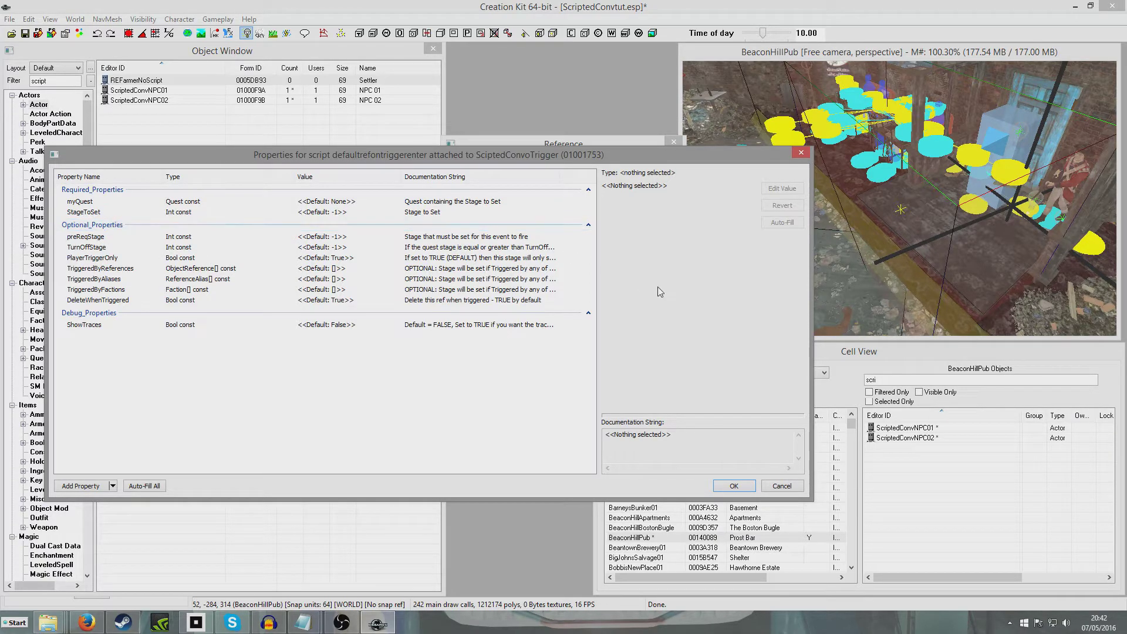
Set the script's myQuest to ScriptedConvtutQuest and StageToSet to 10, then confirm
click(193, 203)
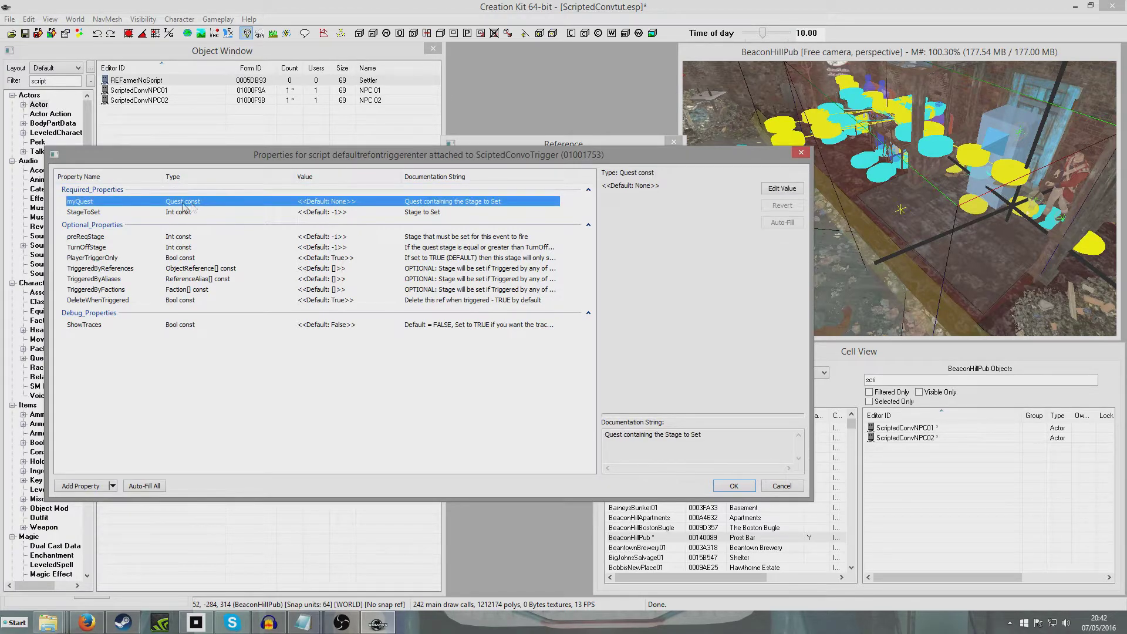
double_click(217, 203)
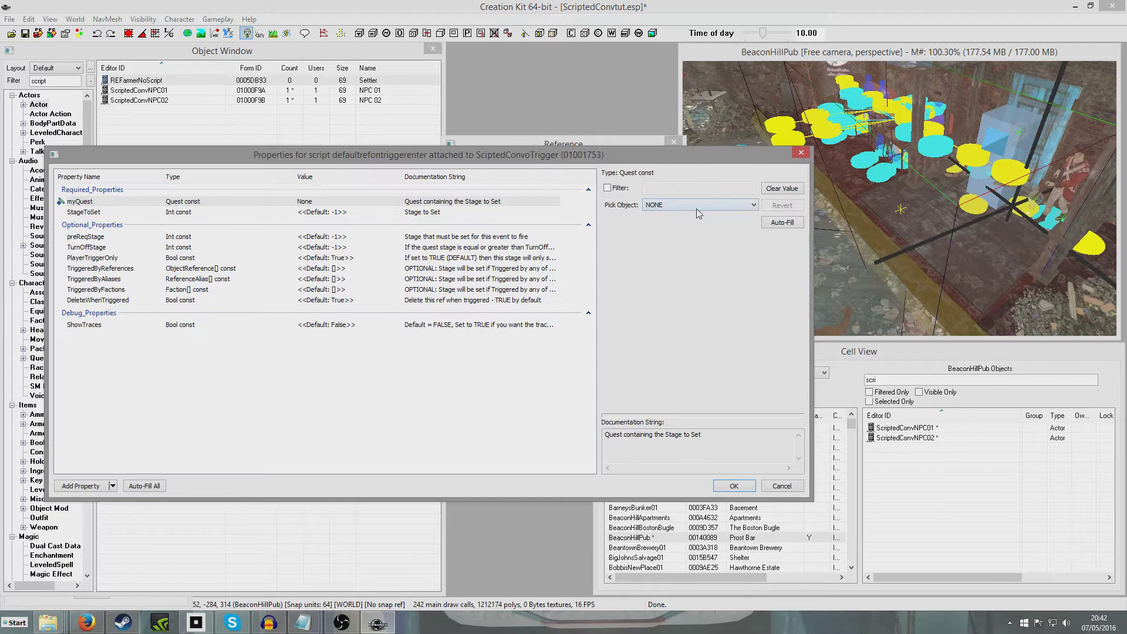
click(697, 209)
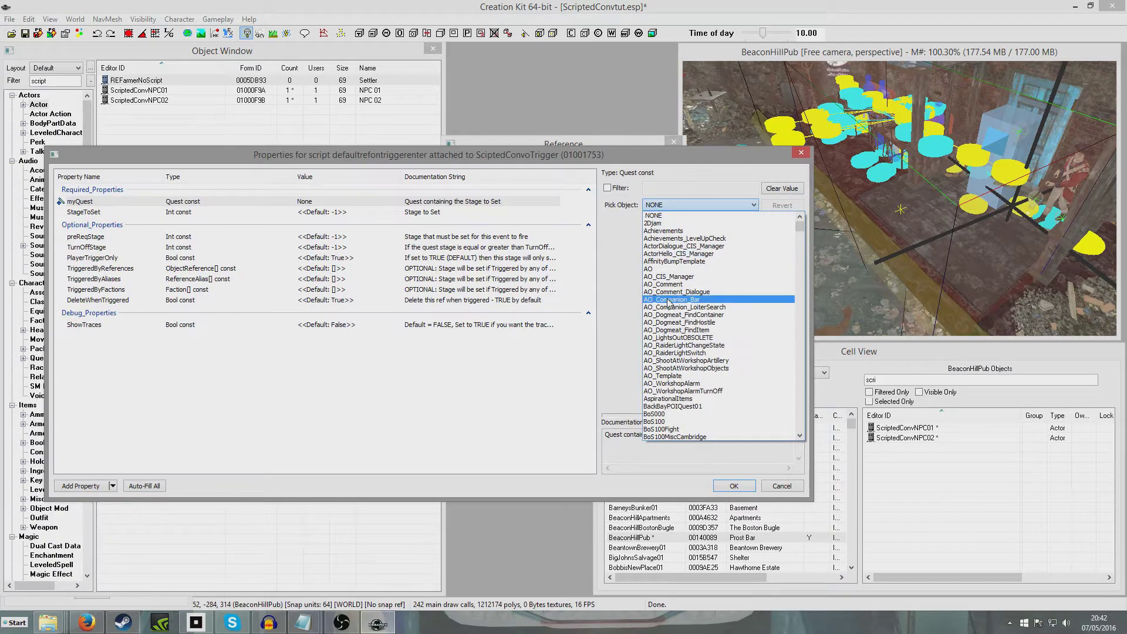
key(s)
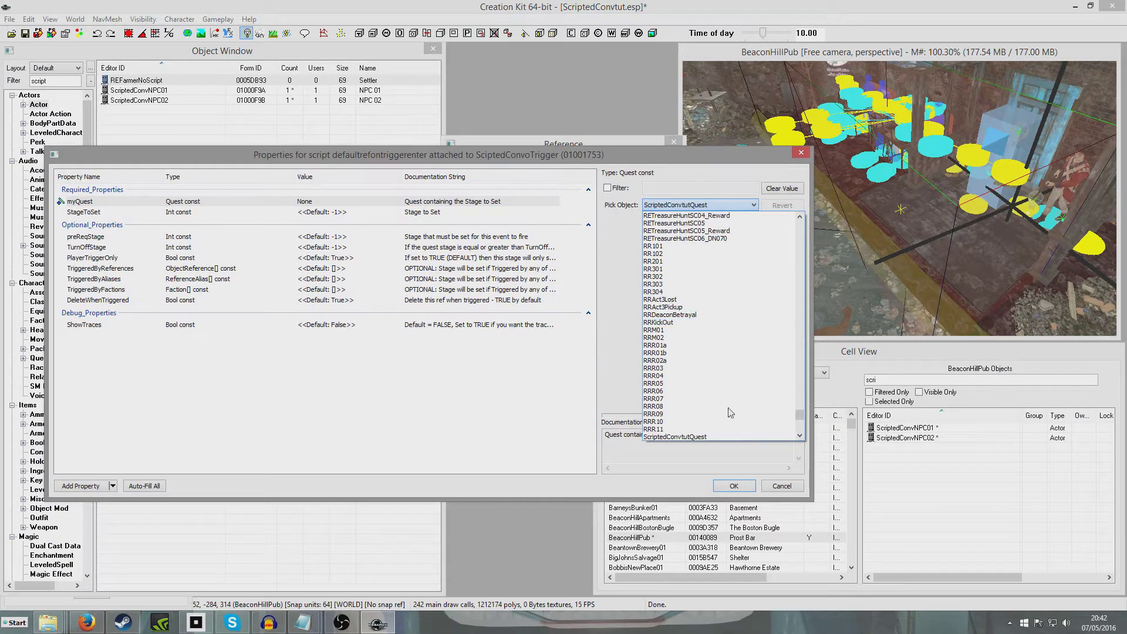
click(721, 437)
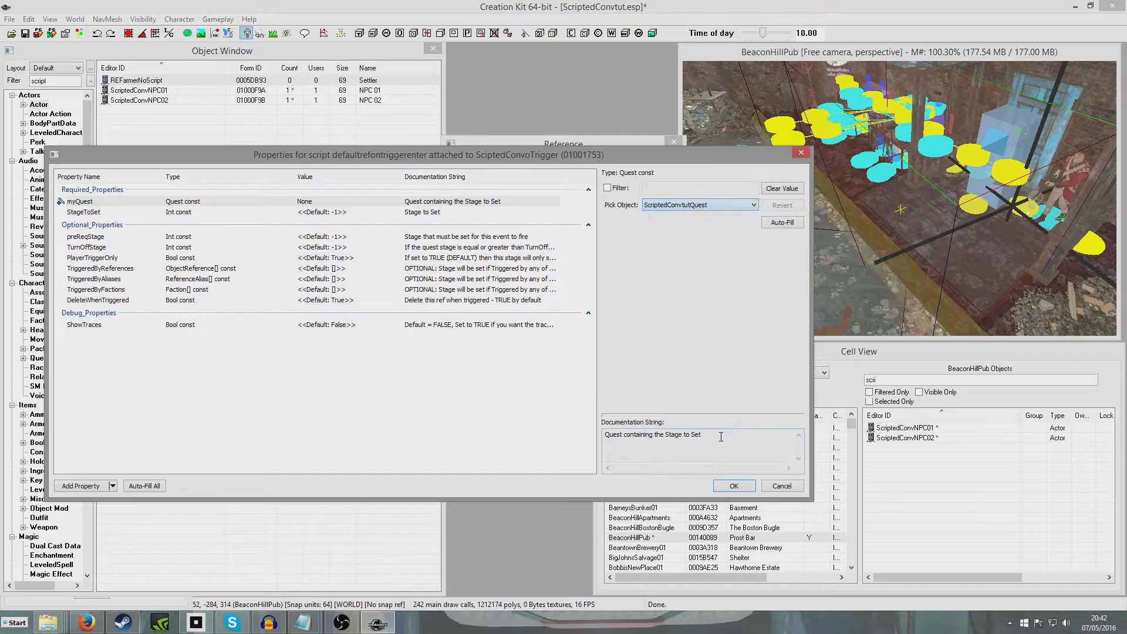
click(244, 213)
double_click(290, 213)
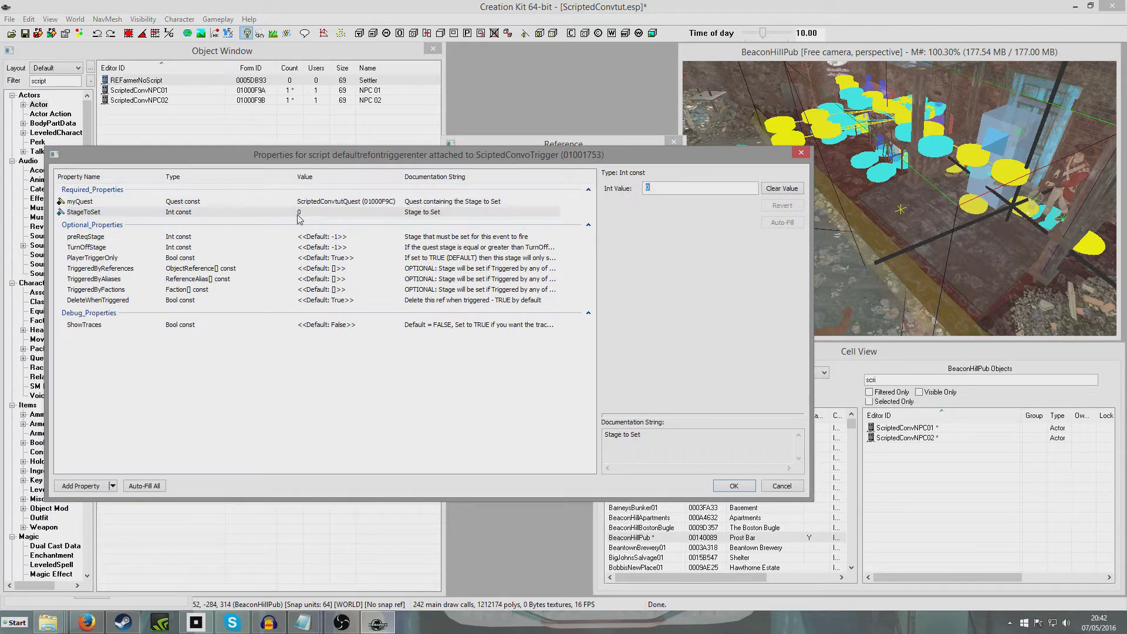
text(10)
click(419, 205)
click(734, 486)
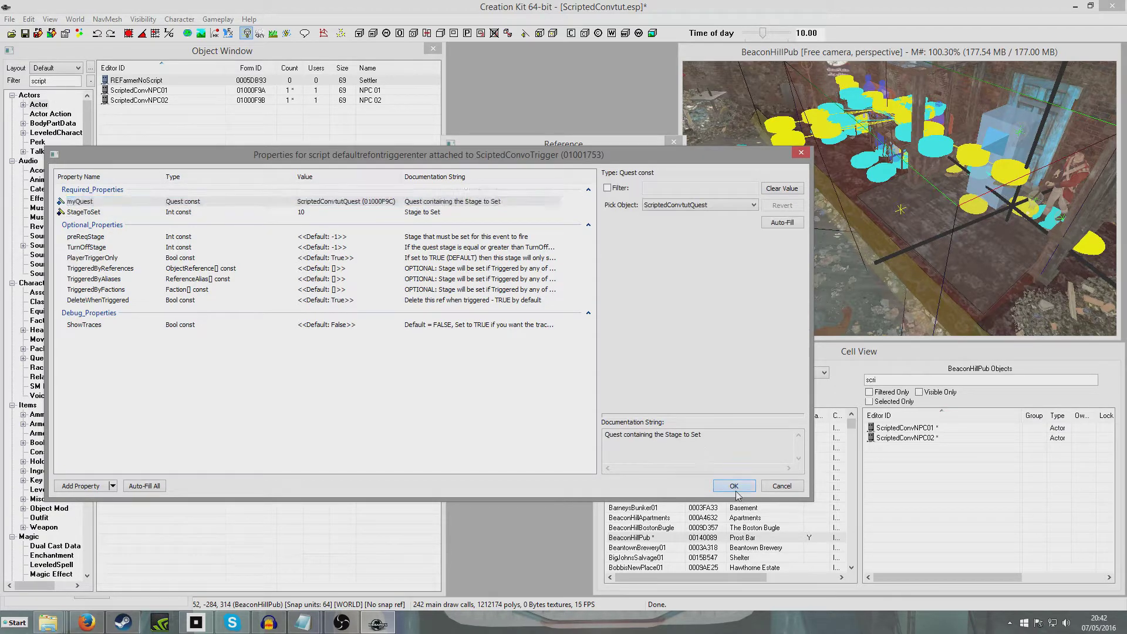
Read the defaultrefontriggerenter source in the script editor, close it, and accept the Reference dialog
right_click(556, 276)
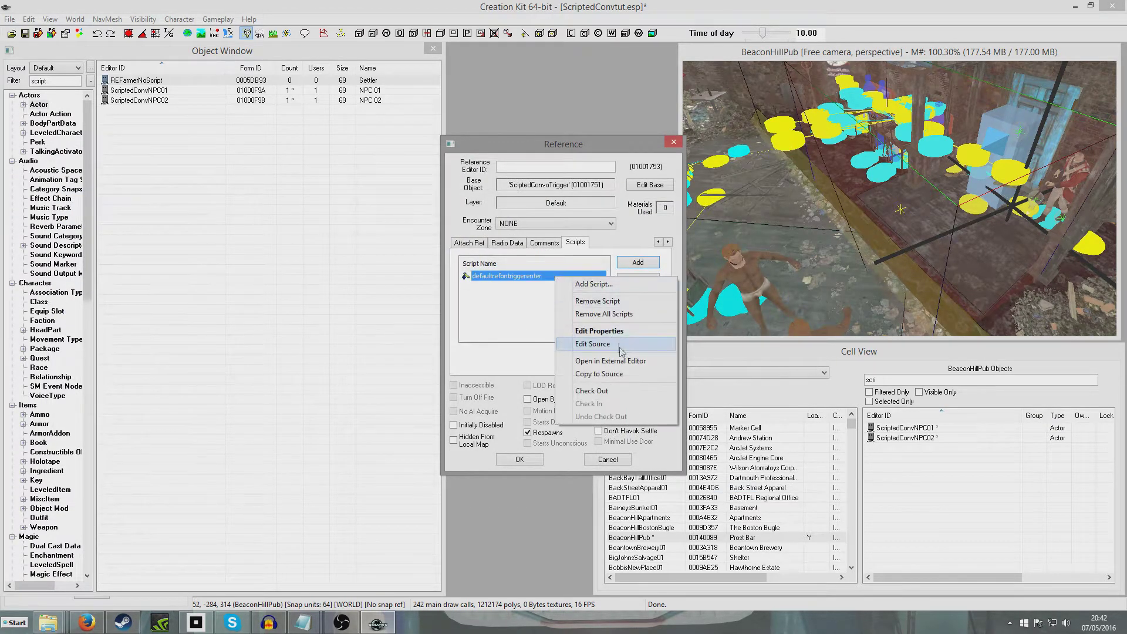
click(611, 344)
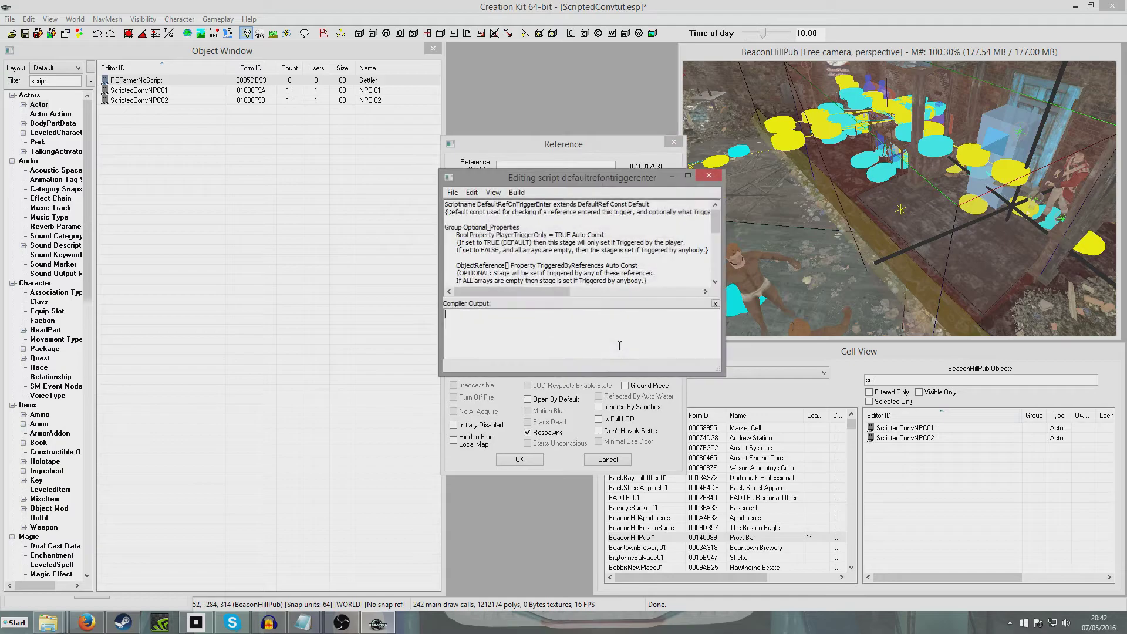
click(687, 175)
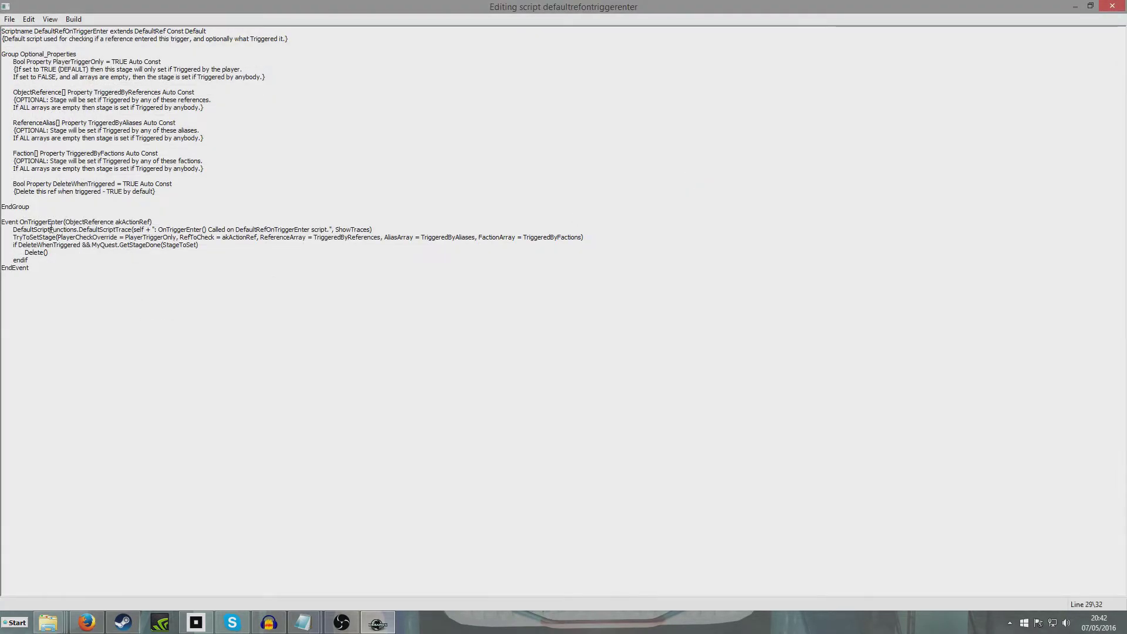
click(360, 228)
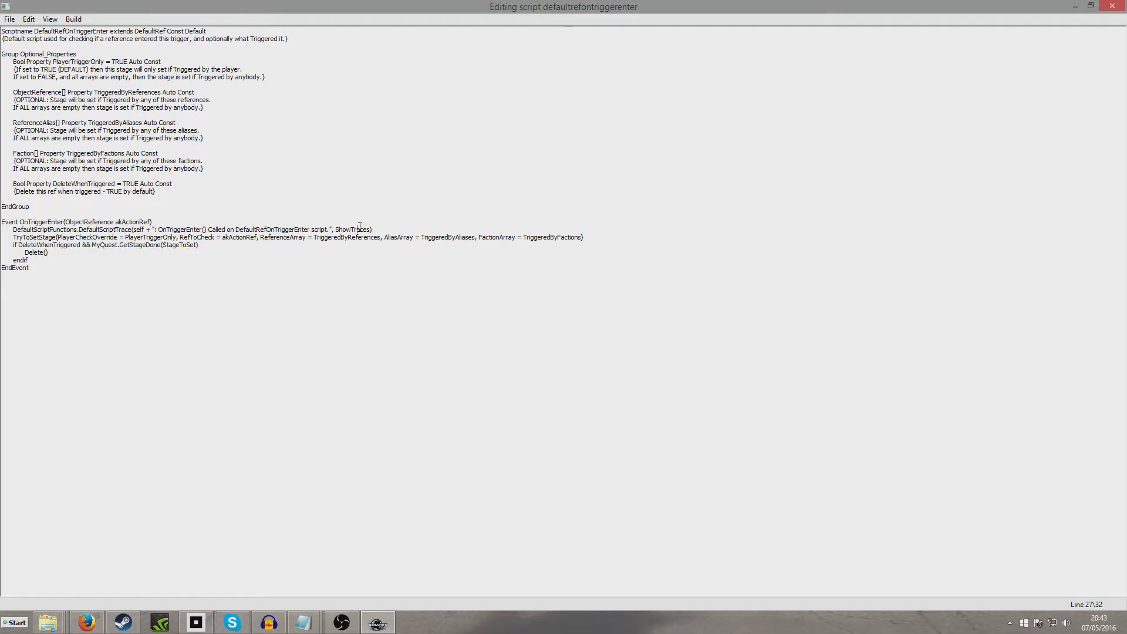
click(1090, 6)
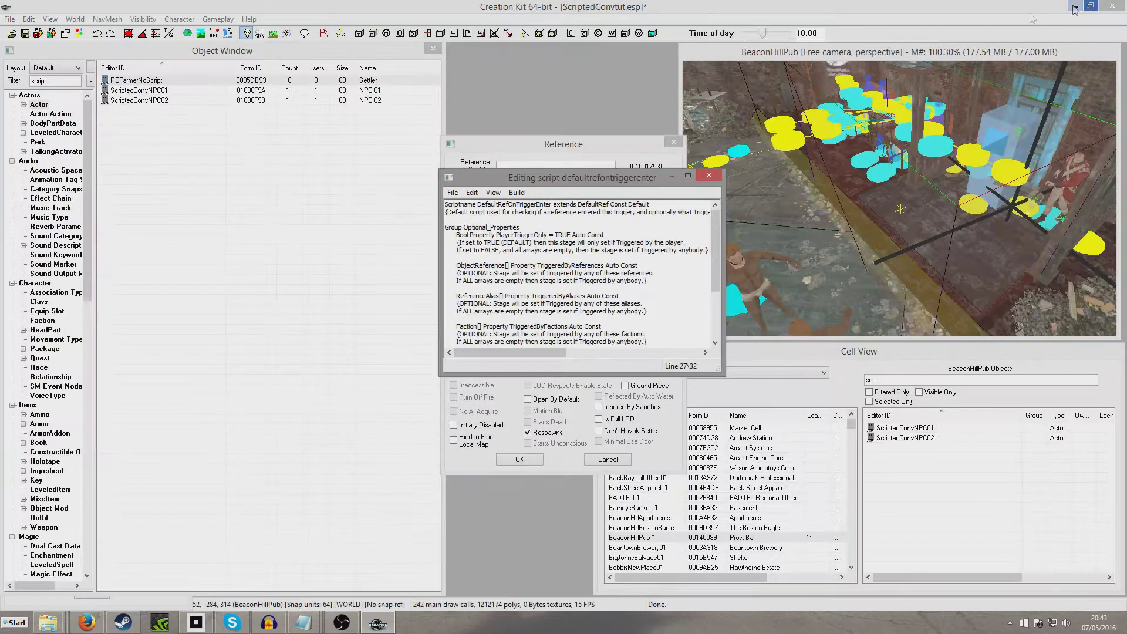
click(709, 176)
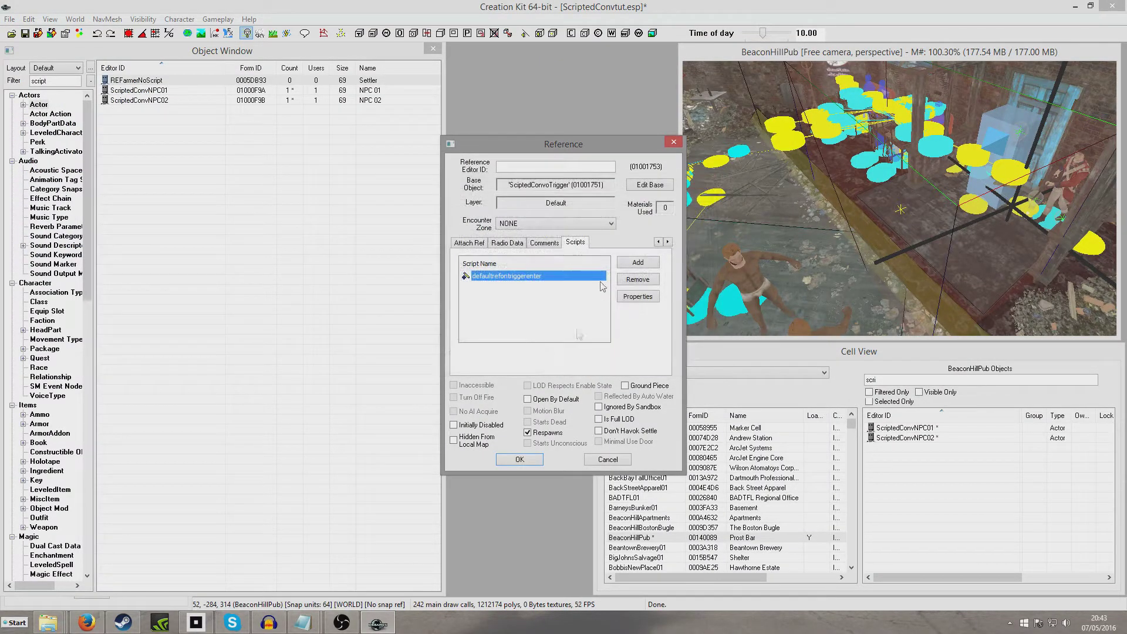
click(520, 460)
Save the plugin and reopen the trigger's defaultrefontriggerenter script properties
click(25, 33)
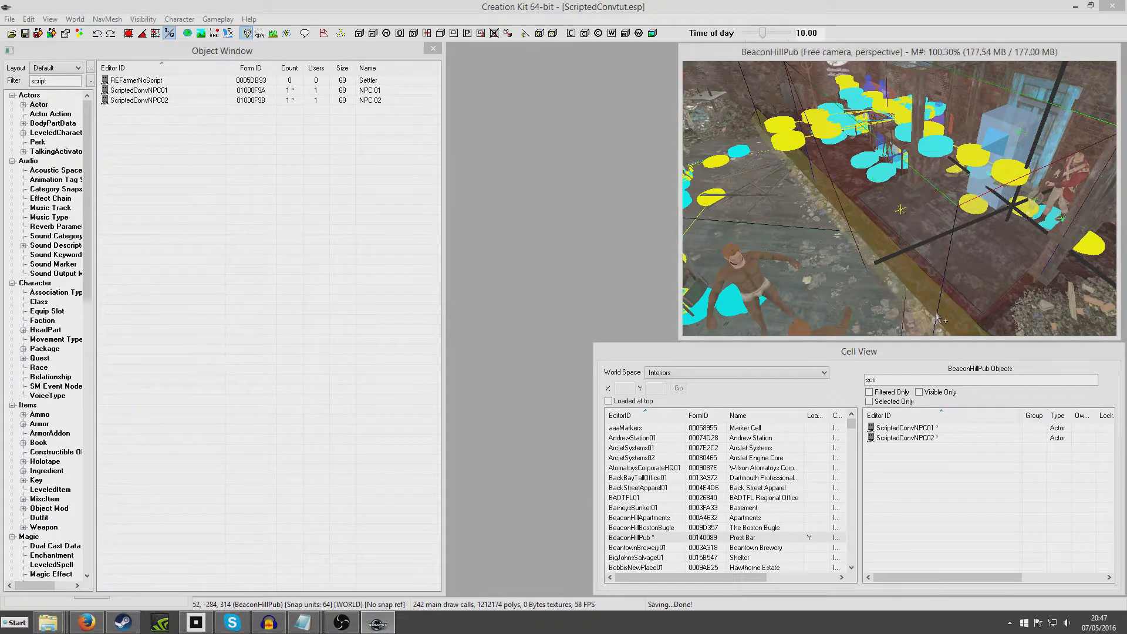
double_click(816, 230)
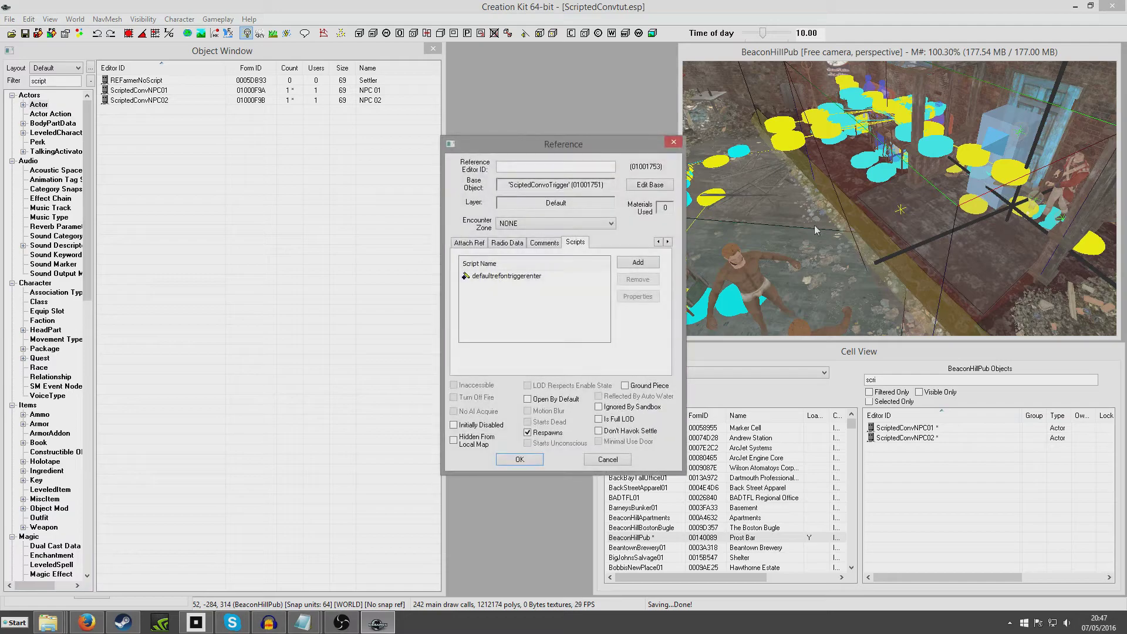
click(496, 277)
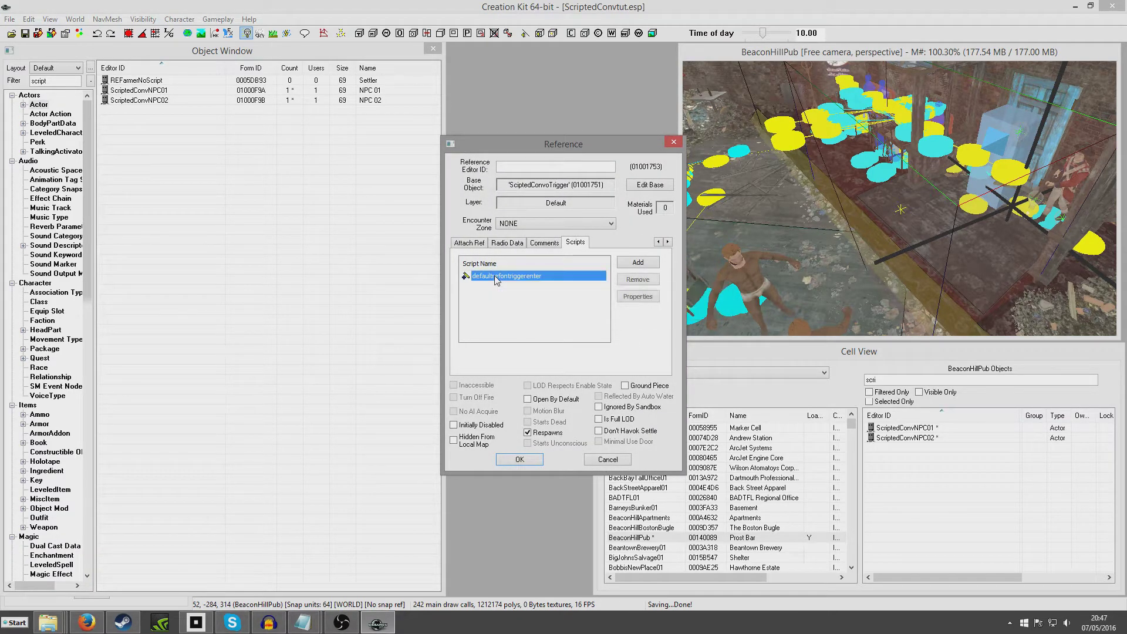
double_click(494, 276)
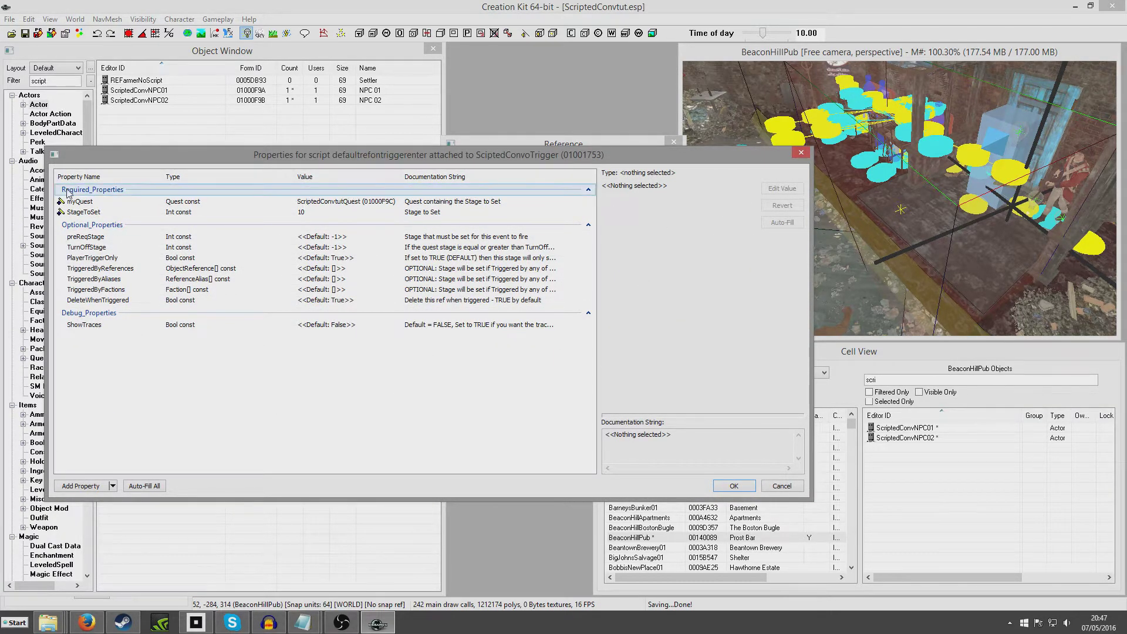
Verify myQuest is ScriptedConvtutQuest and StageToSet is 10, then list the quests in the Object Window
click(302, 202)
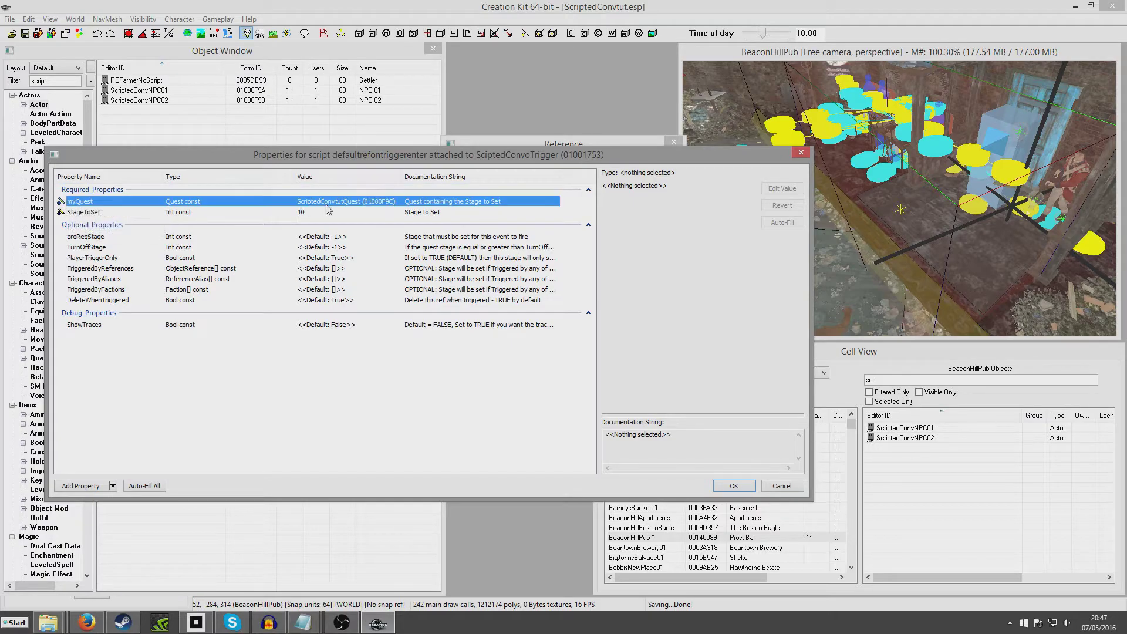
click(302, 213)
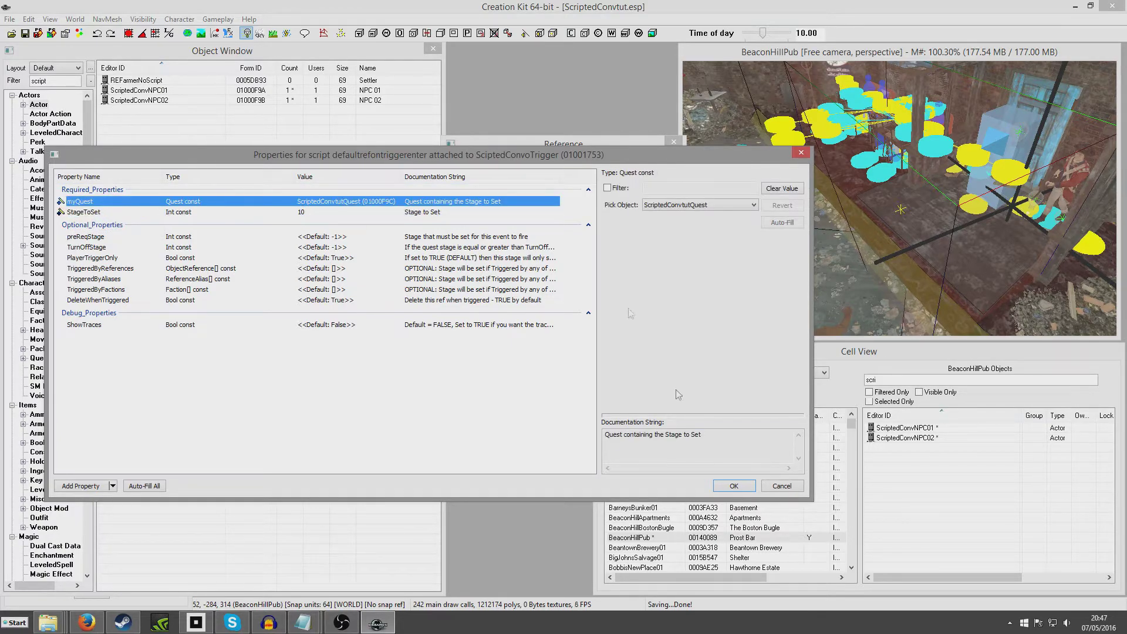
click(734, 485)
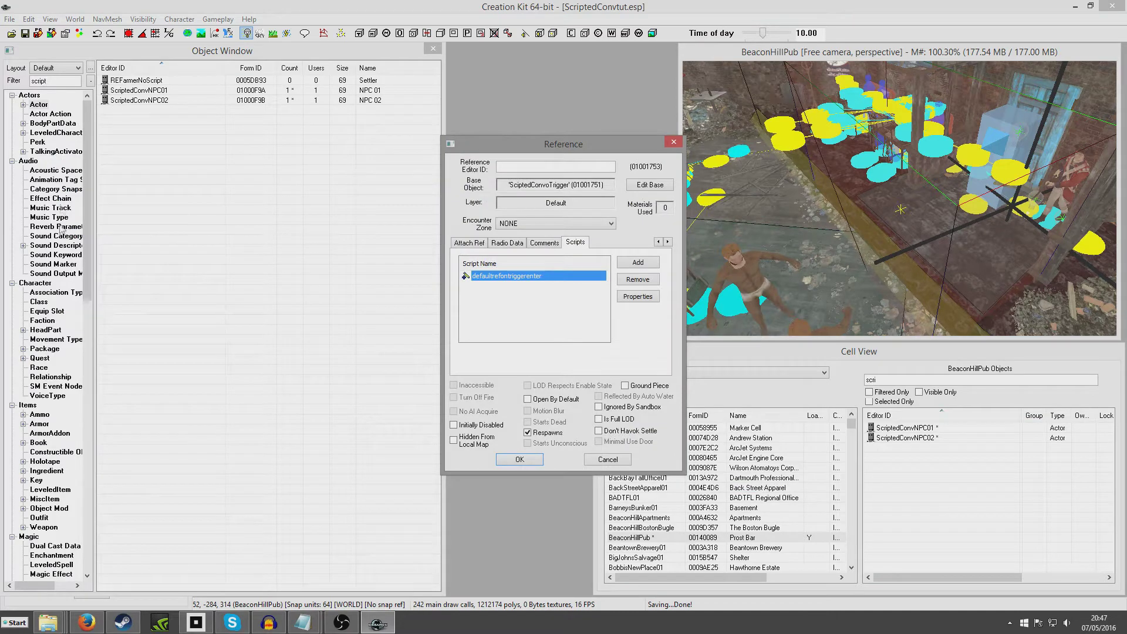
click(41, 359)
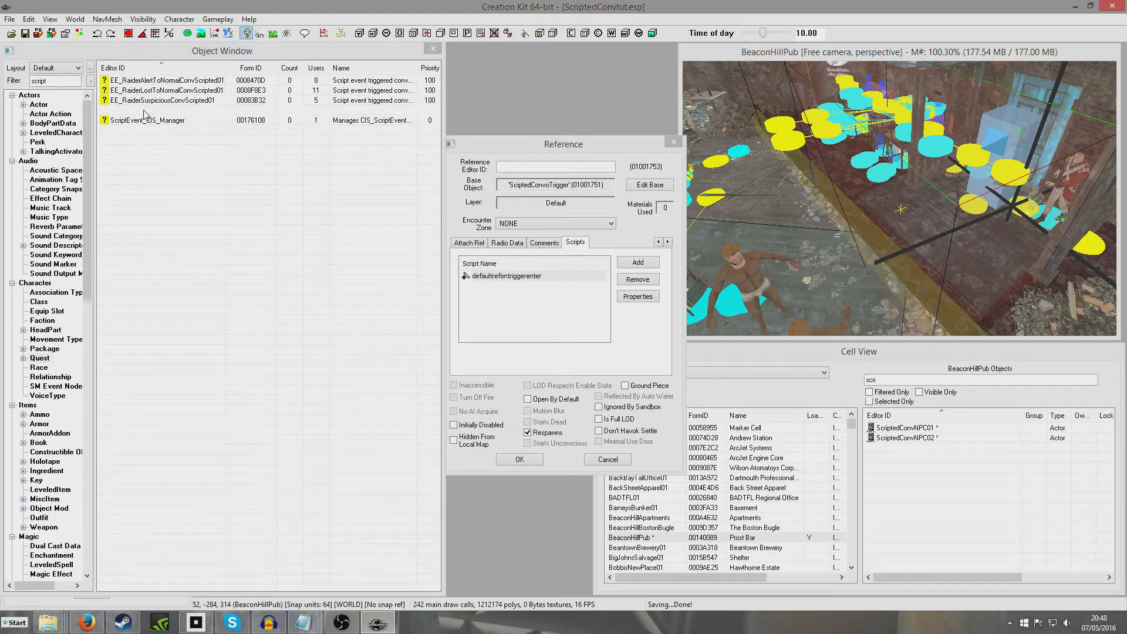
Open ScriptedConvtutQuest and review its stage 10 fragment code
double_click(144, 110)
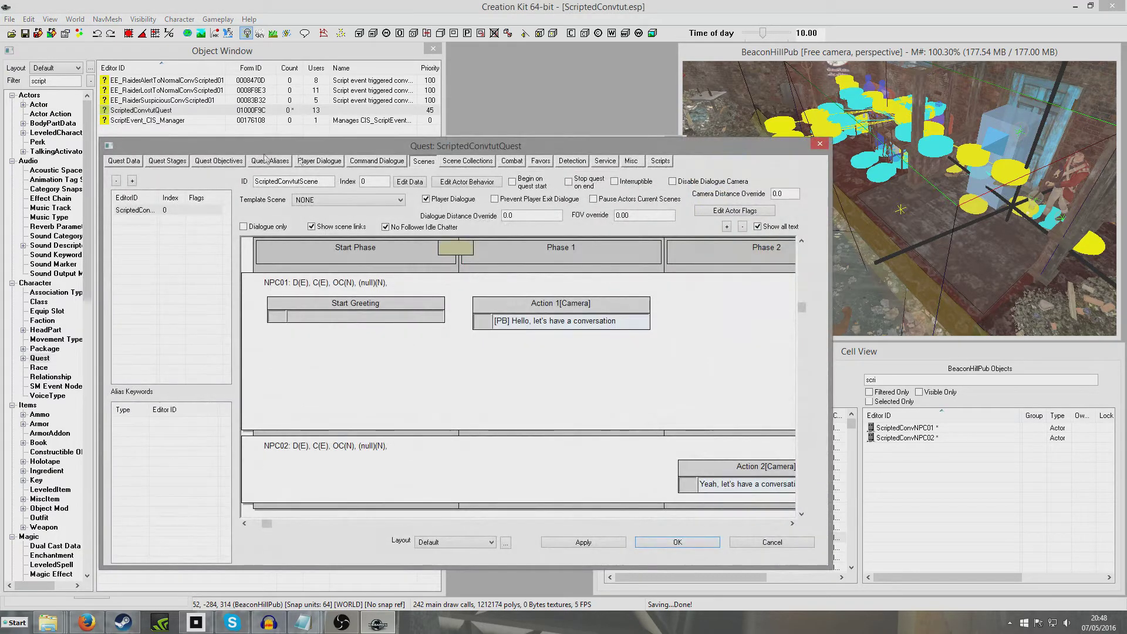
click(169, 160)
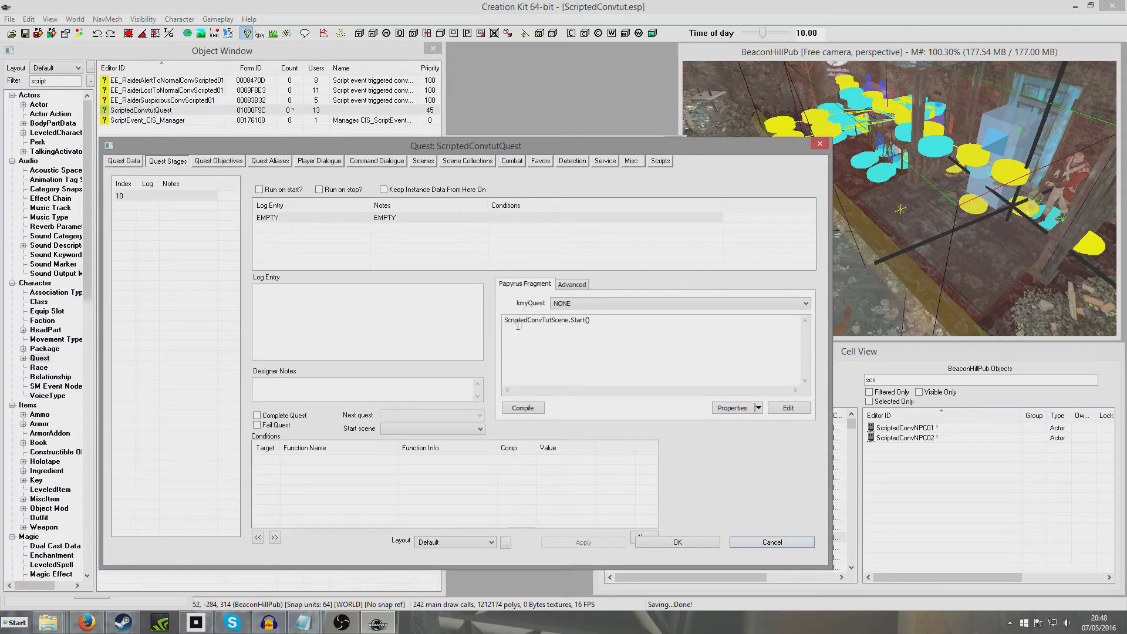
drag(506, 320, 585, 322)
click(585, 321)
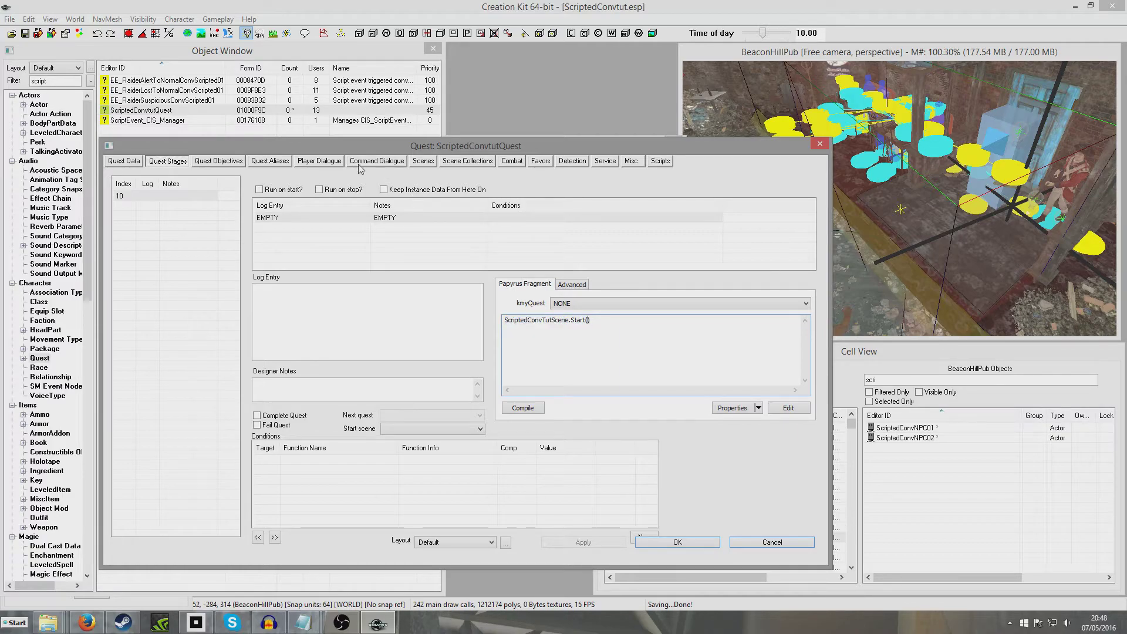
click(422, 161)
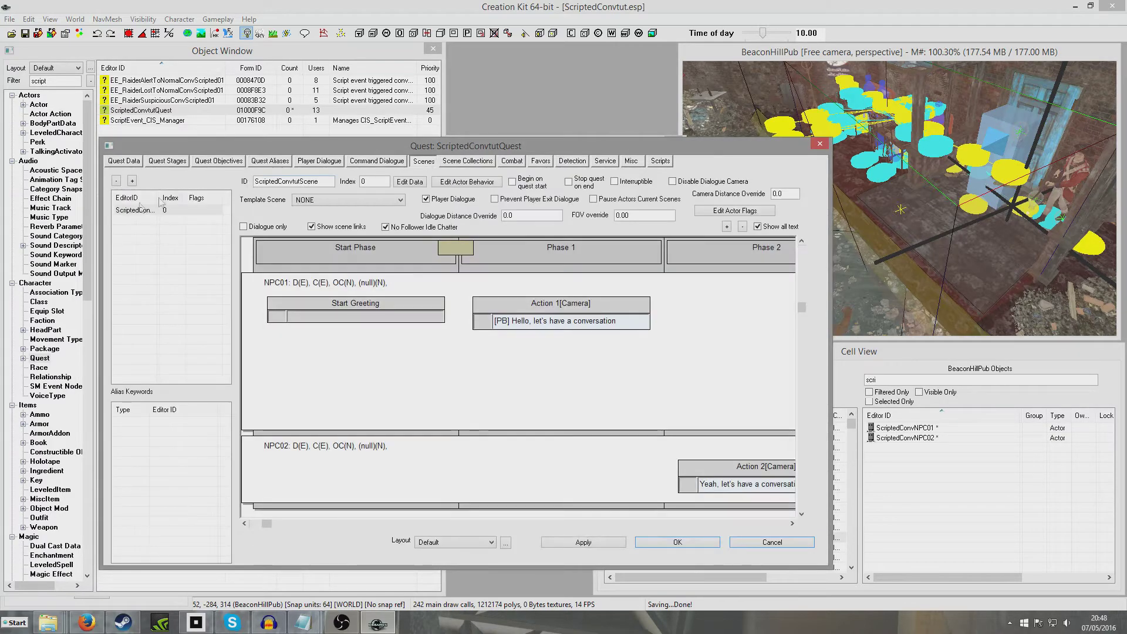
Inspect the camera function in the Action 1 line's Papyrus fragment, then cancel
drag(591, 372, 539, 388)
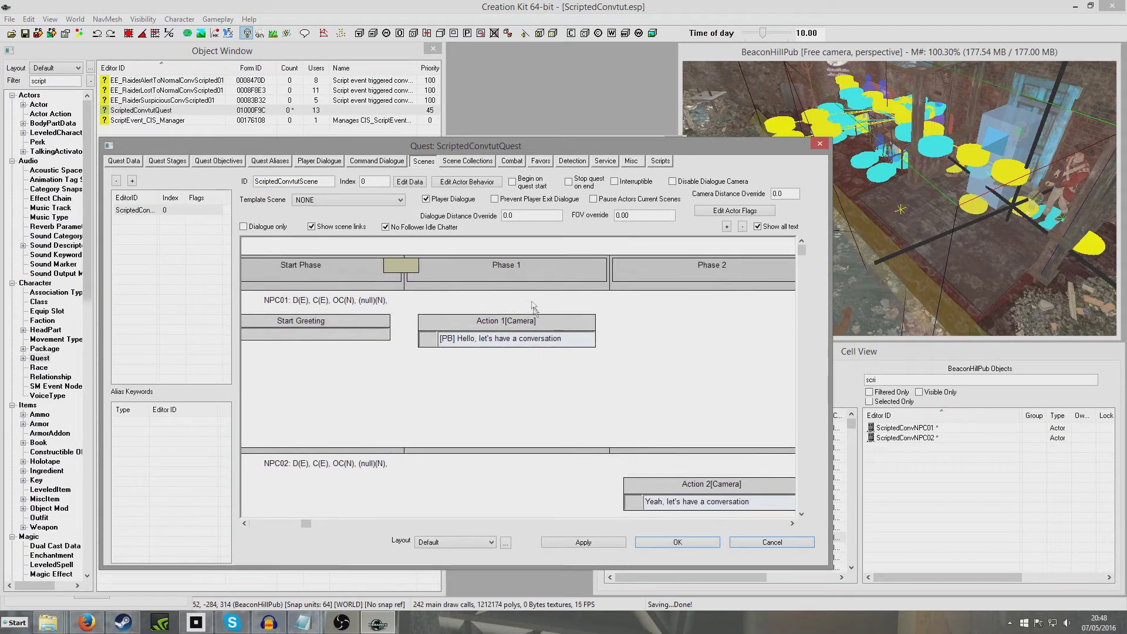
double_click(470, 340)
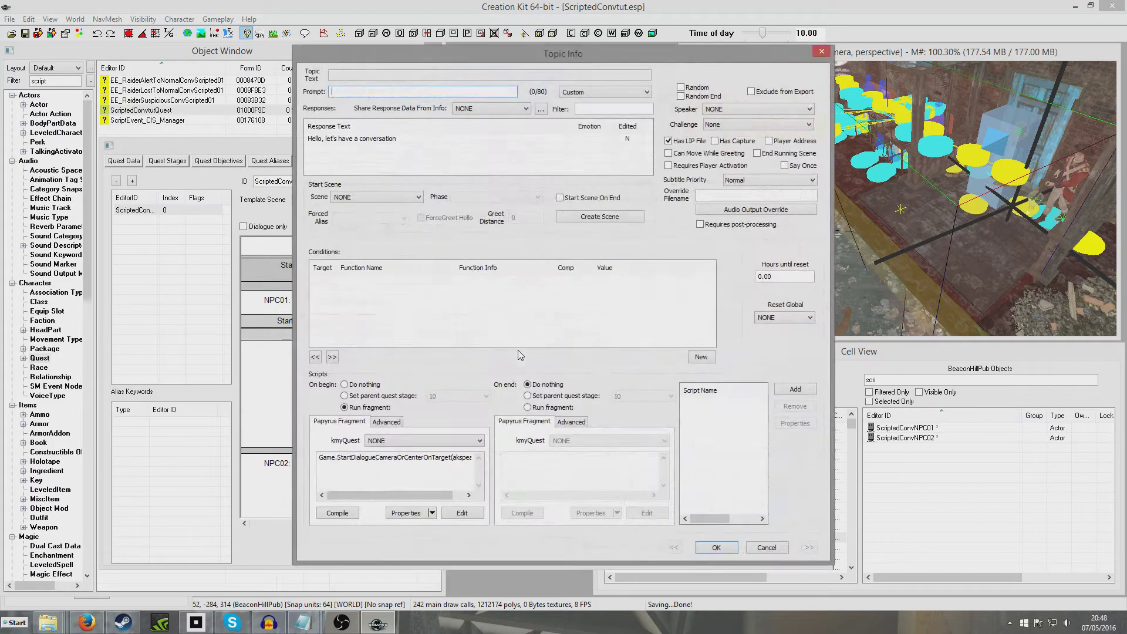
drag(338, 459, 438, 496)
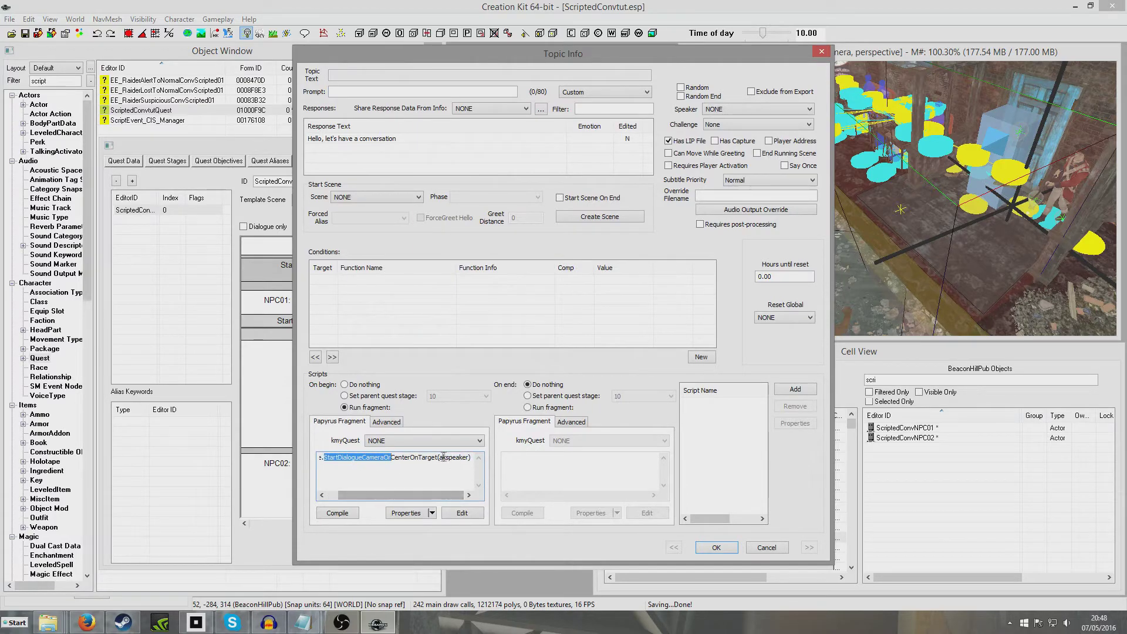
drag(439, 458, 467, 459)
click(467, 458)
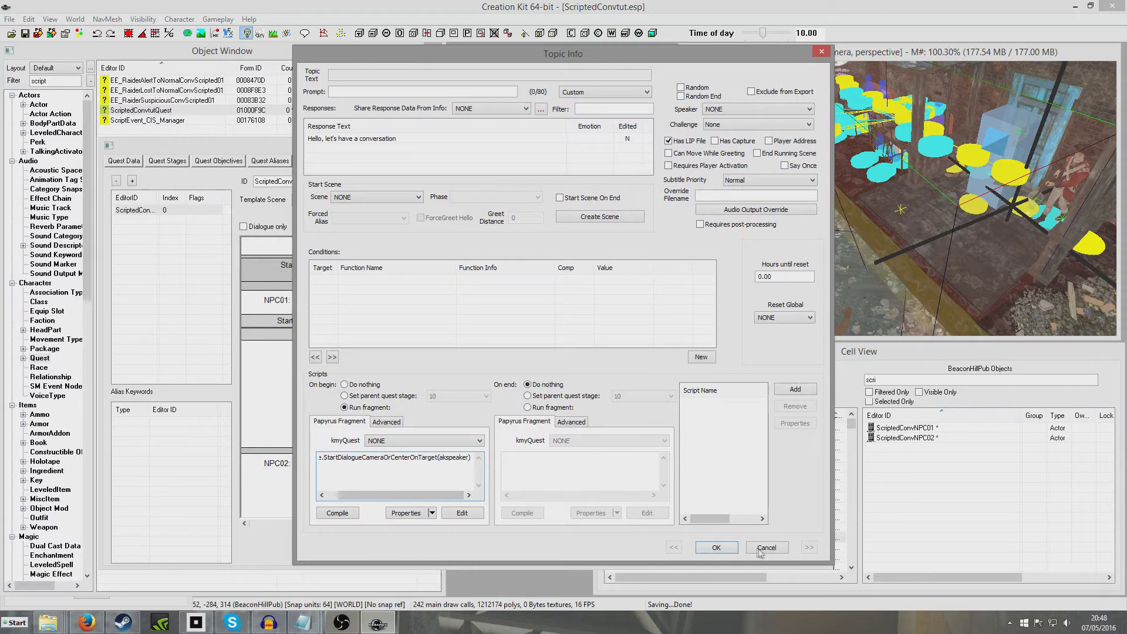
mouse_move(385, 496)
mouse_down()
mouse_move(343, 491)
mouse_move(400, 490)
mouse_up()
drag(469, 459, 451, 460)
click(447, 467)
click(754, 548)
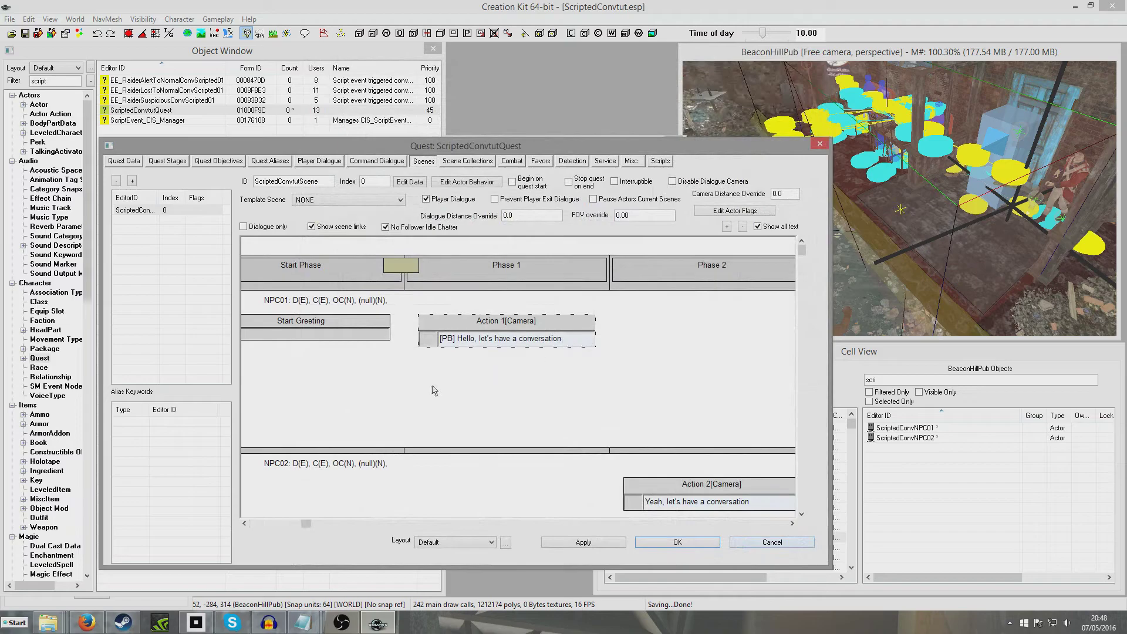
Look over the later scene phases, then accept the quest and trigger reference edits
middle_drag(412, 403, 486, 403)
middle_drag(774, 392, 397, 371)
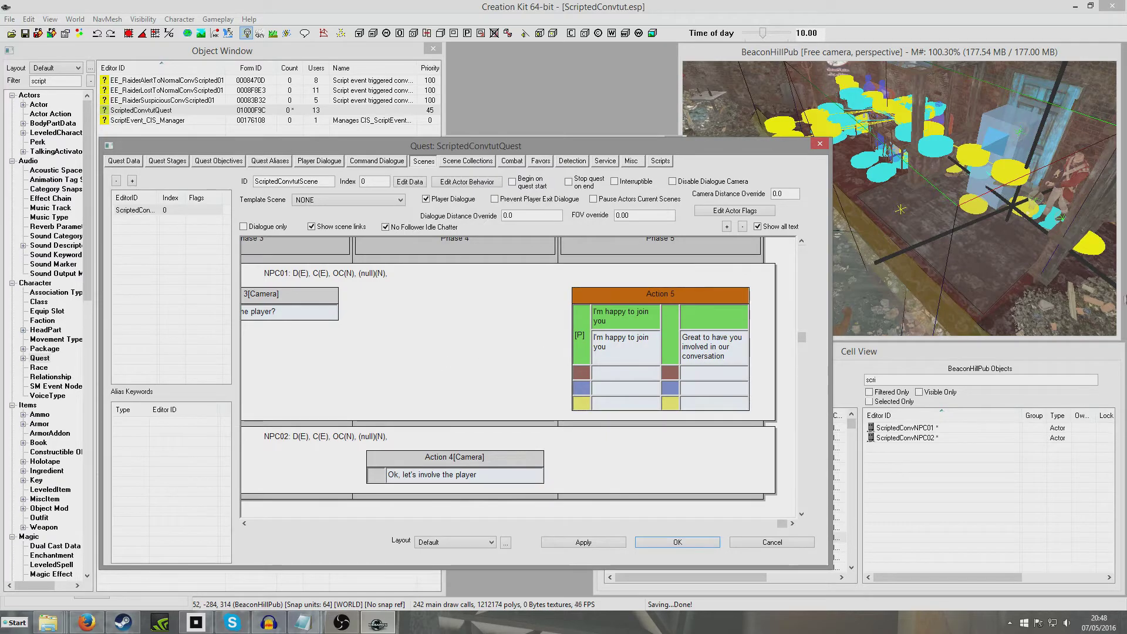
click(677, 542)
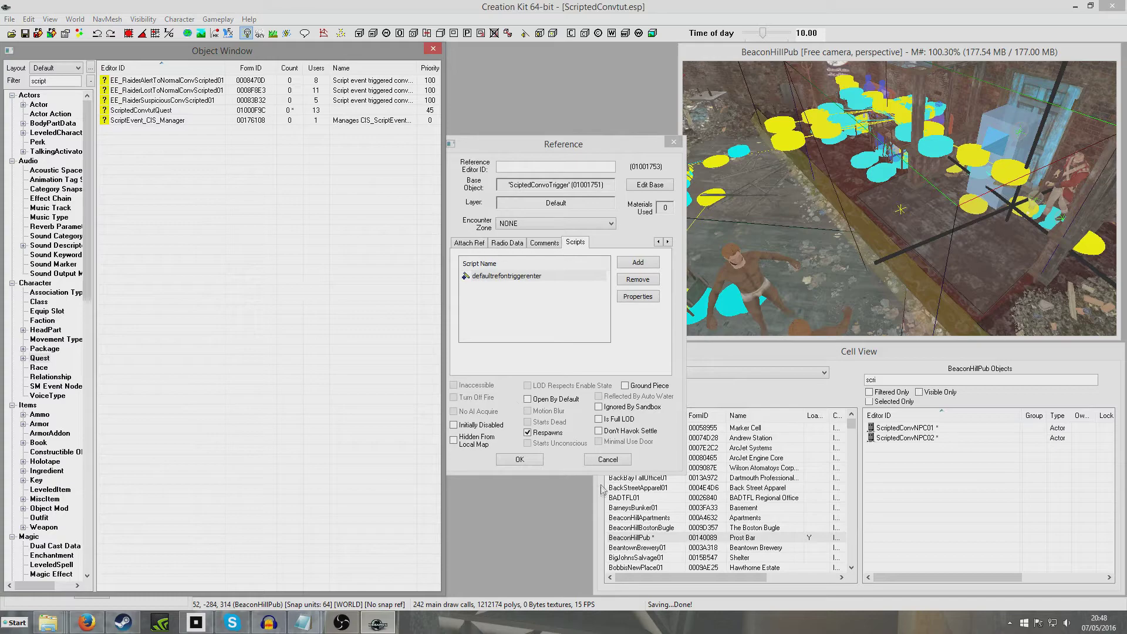
click(533, 462)
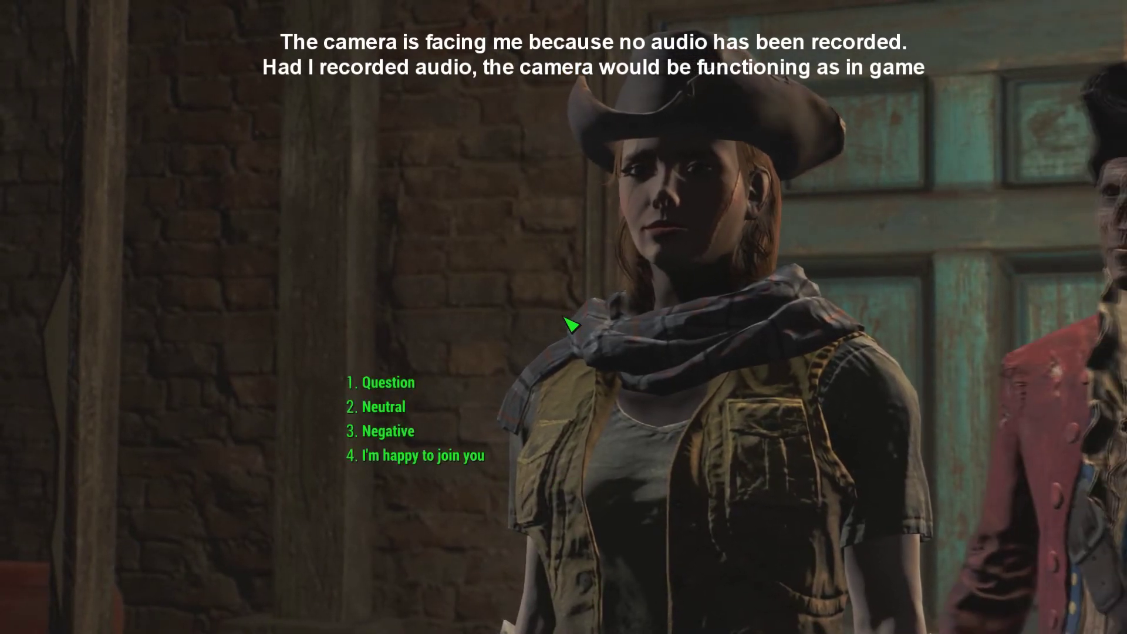
Choose the reply 'I'm happy to join you' and let the conversation finish
key(4)
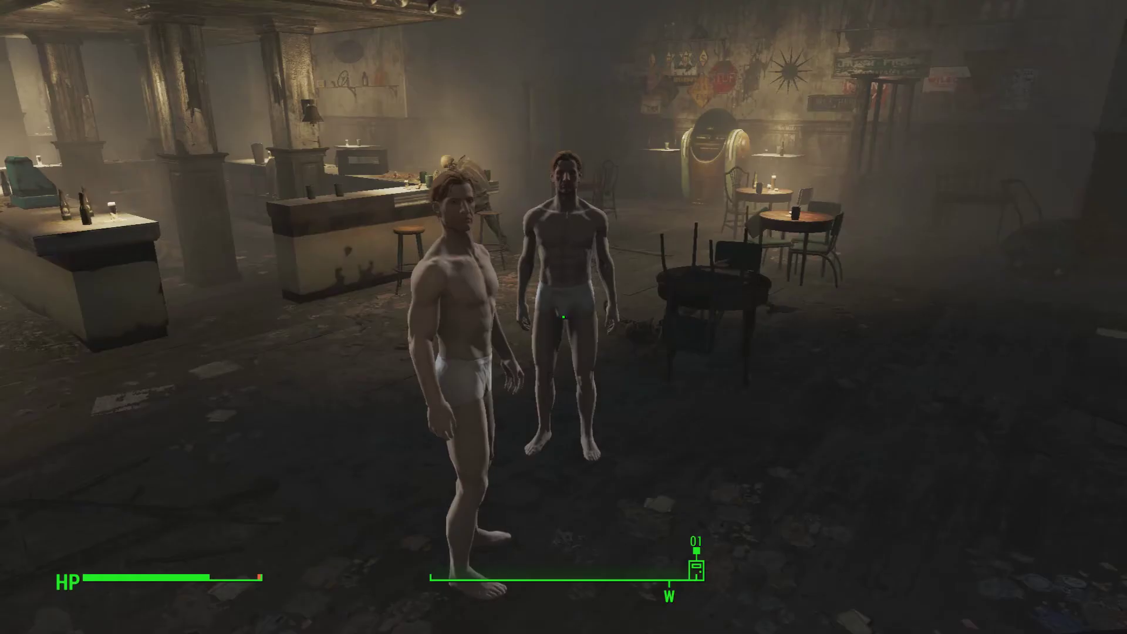
Walk around the pub to the door and back toward NPC01 and NPC02
key(w)
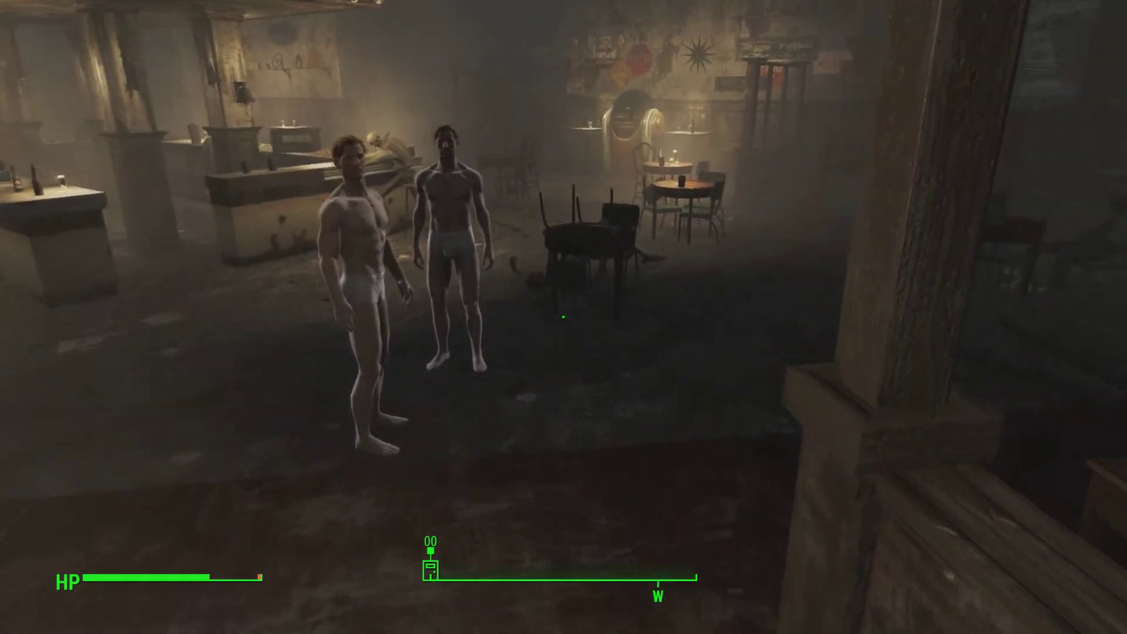
key(w)
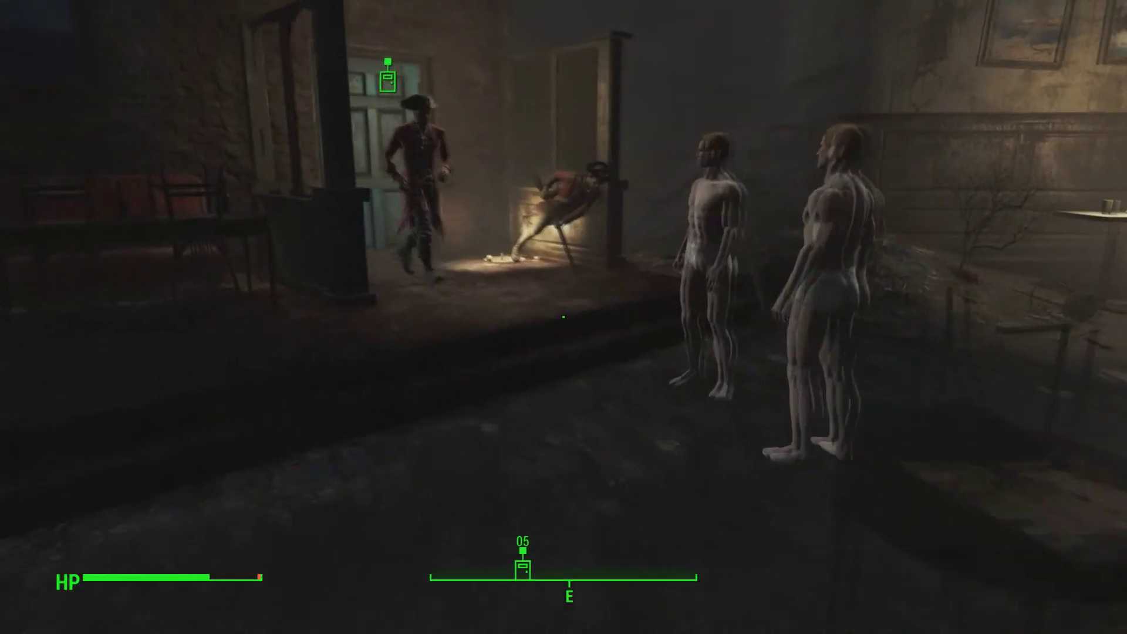
key(w)
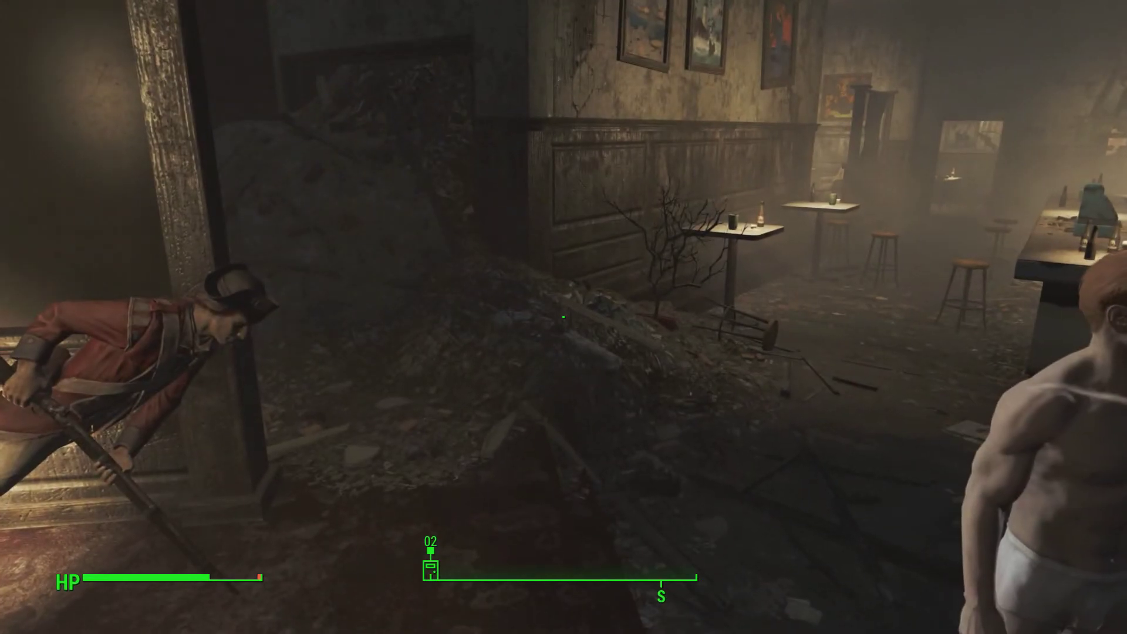
key(w)
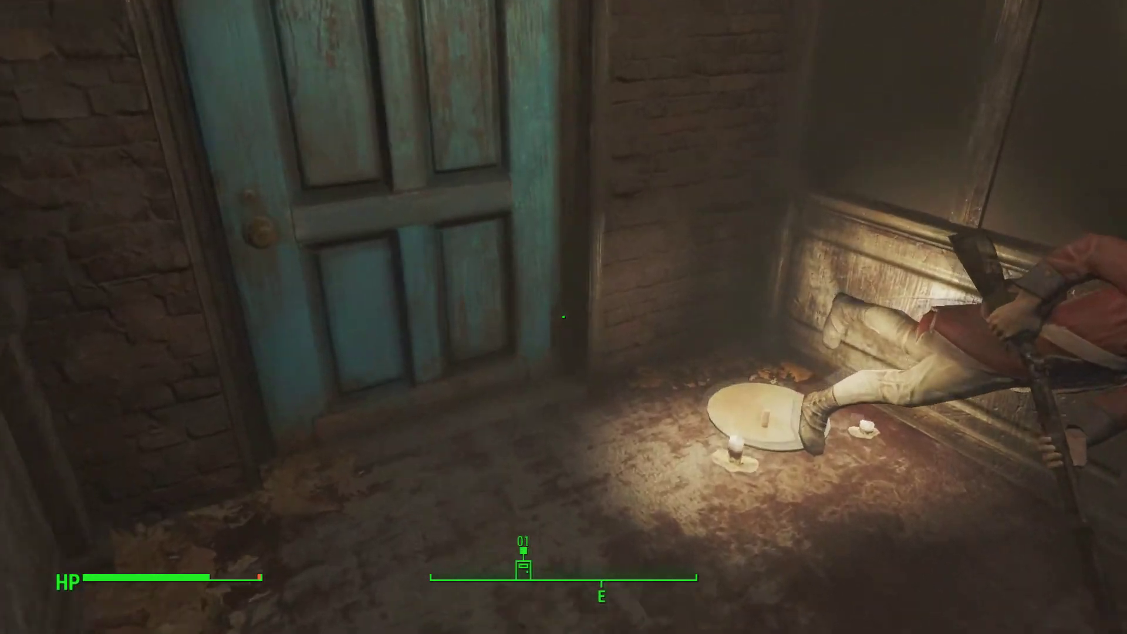
key(w)
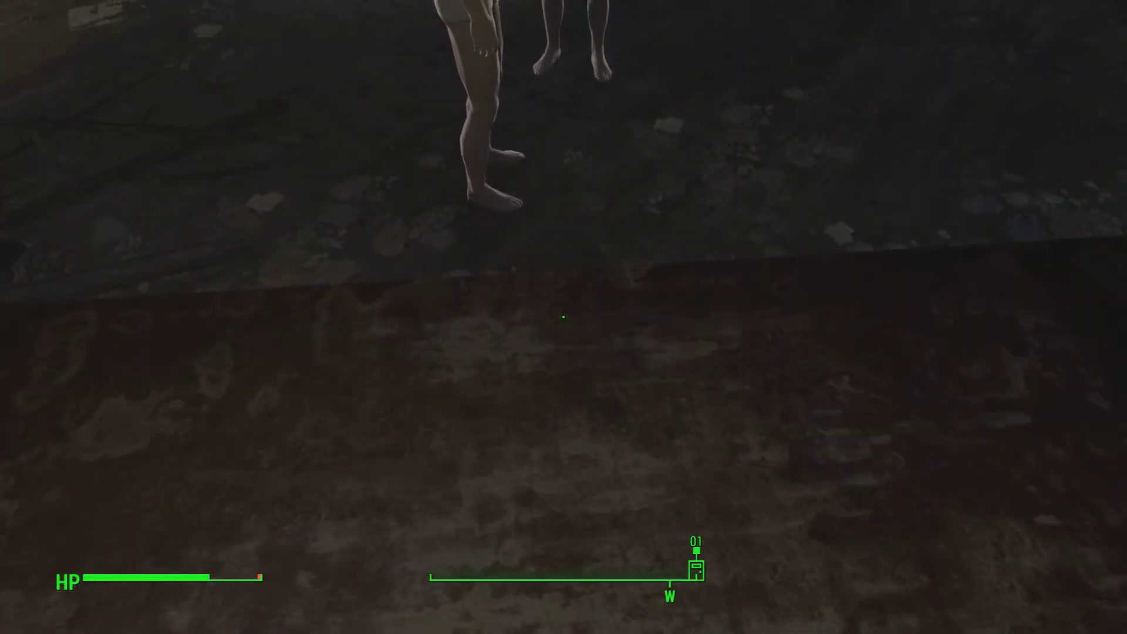
key(w)
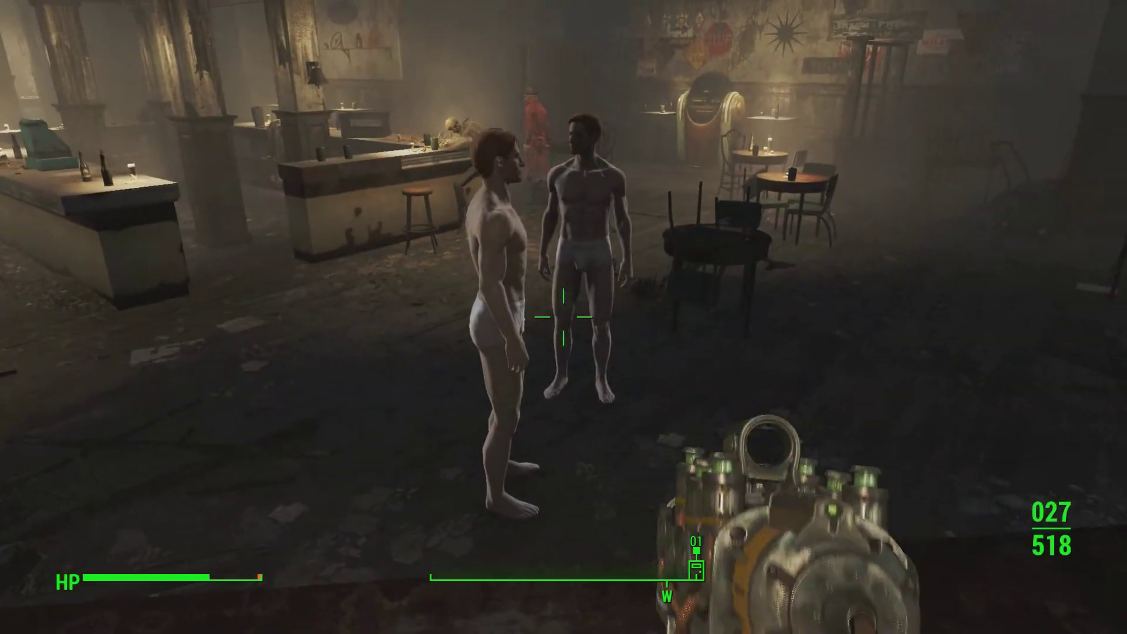
key(w)
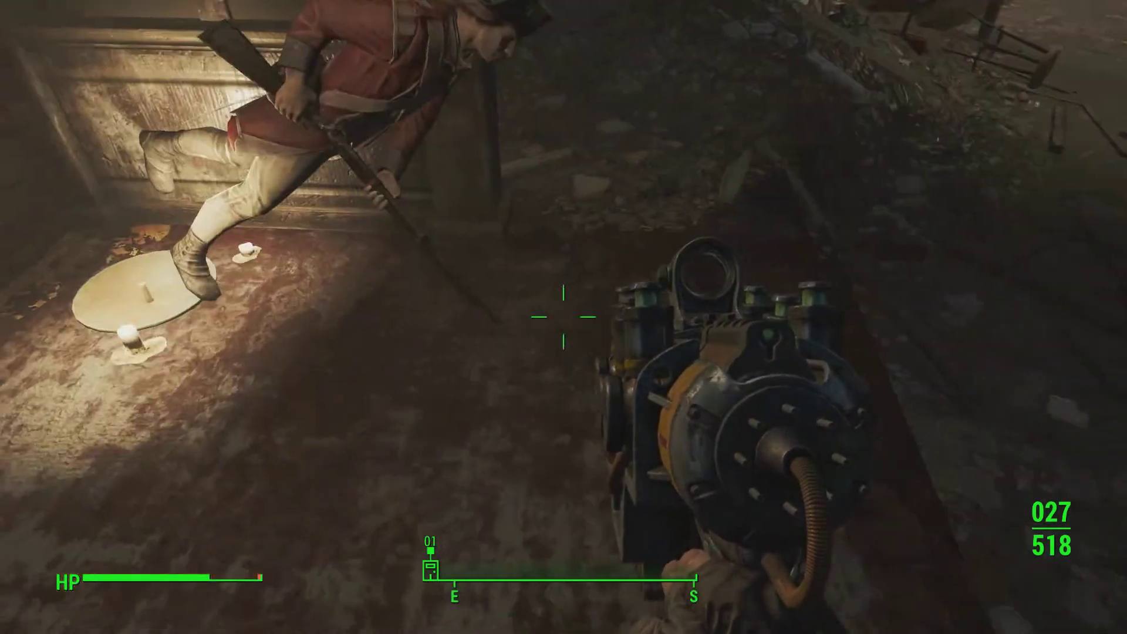
key(w)
key(s)
key(w)
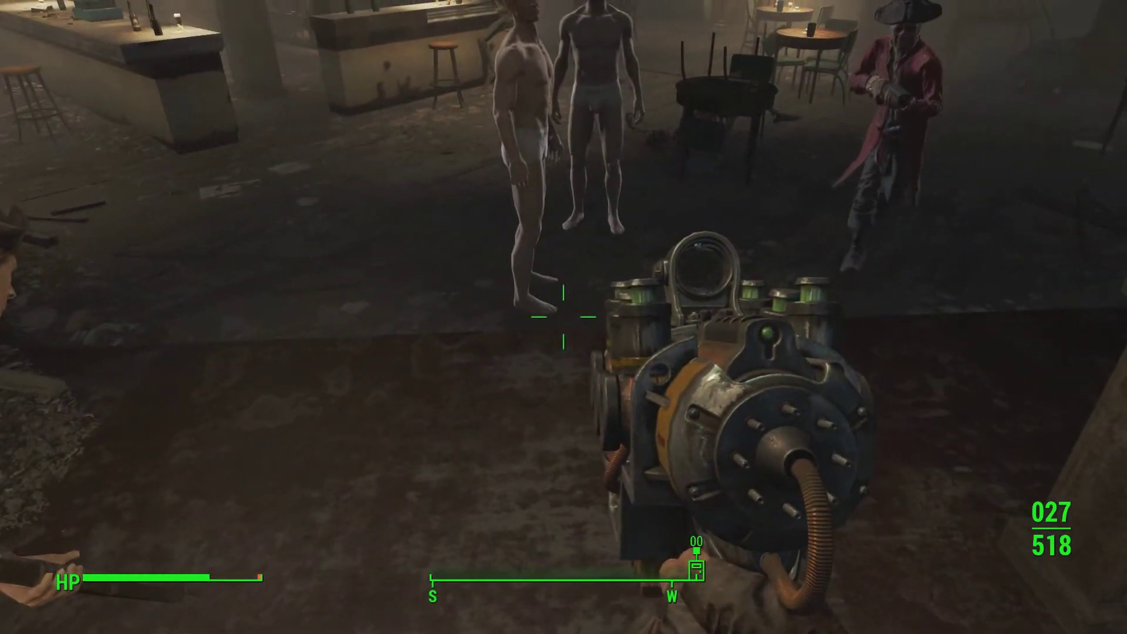
key(w)
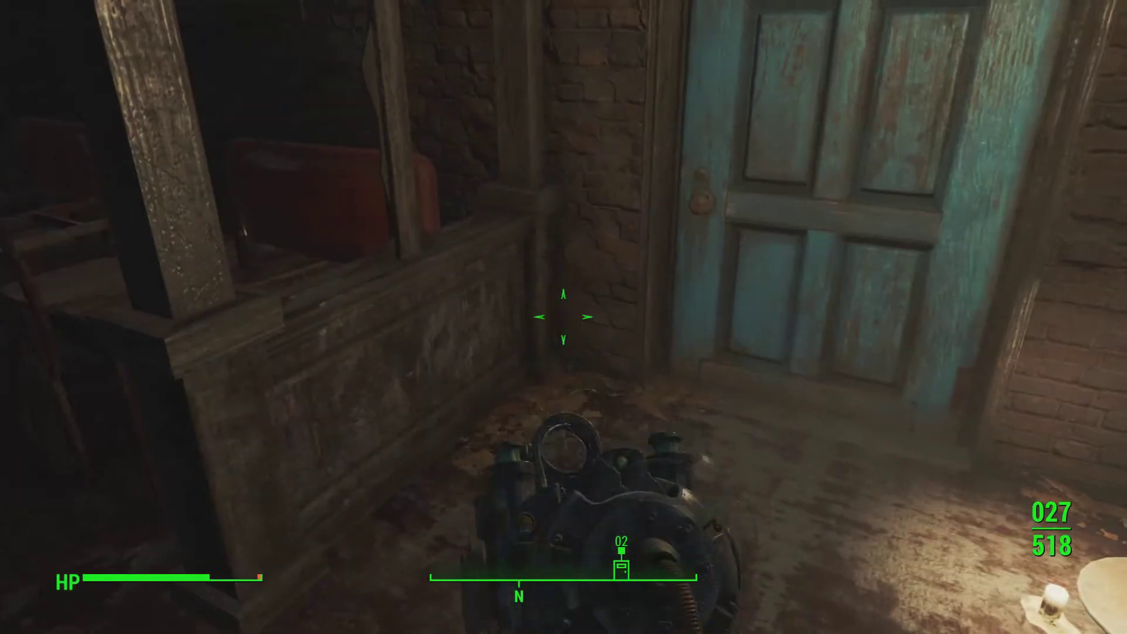
key(w)
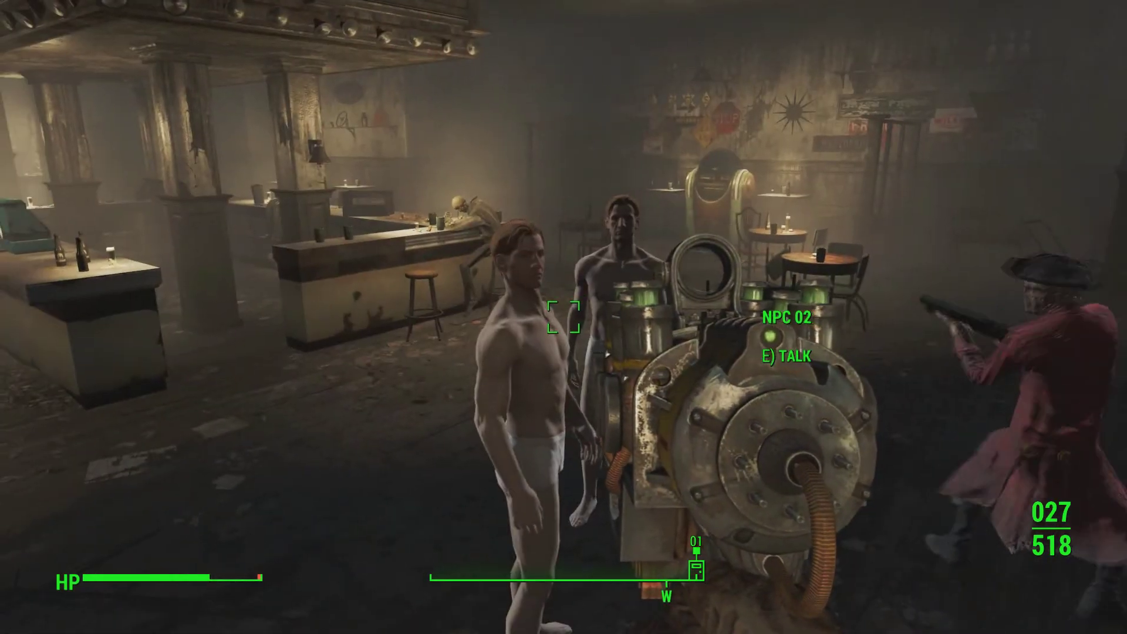
Shoot both NPCs with the gamma gun, holster it, and start eating a corpse
click(564, 317)
click(564, 317)
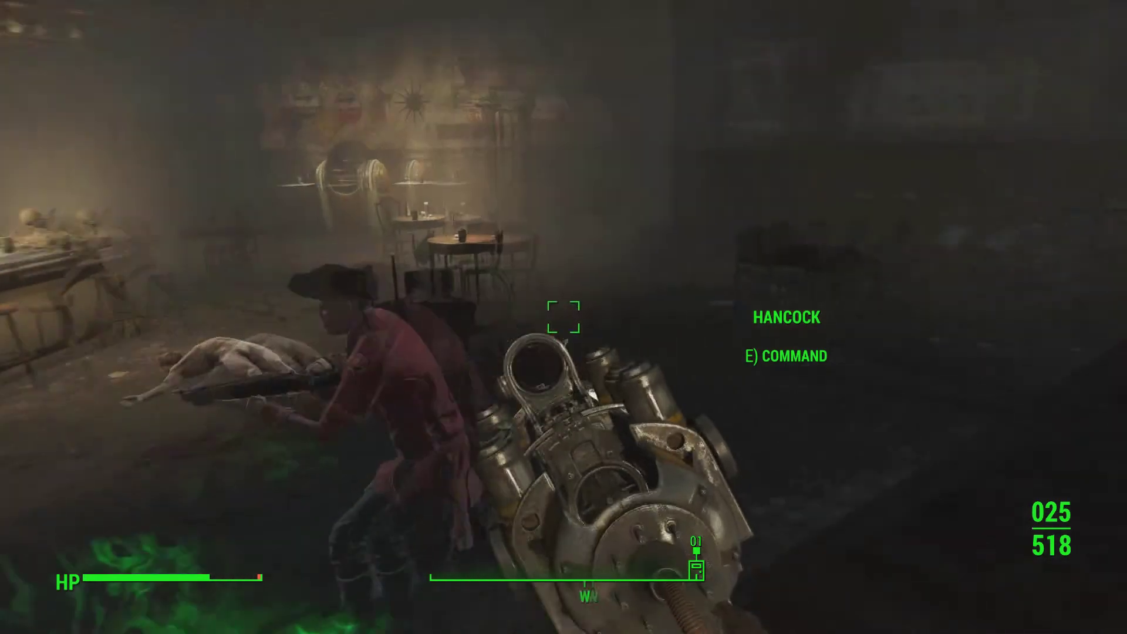
key(r)
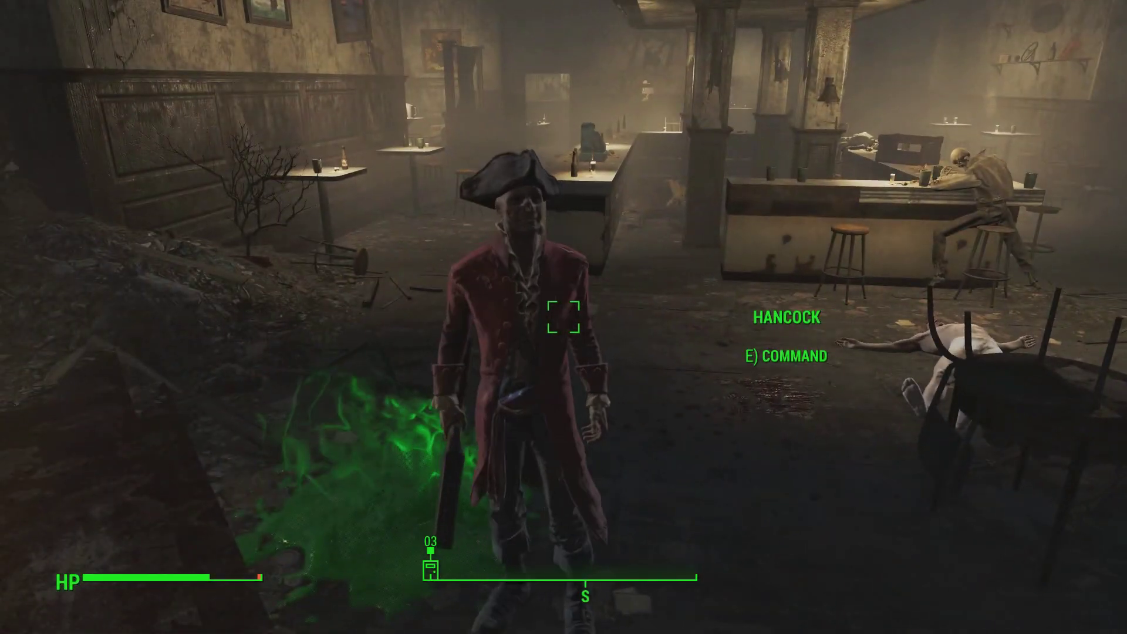
key(w)
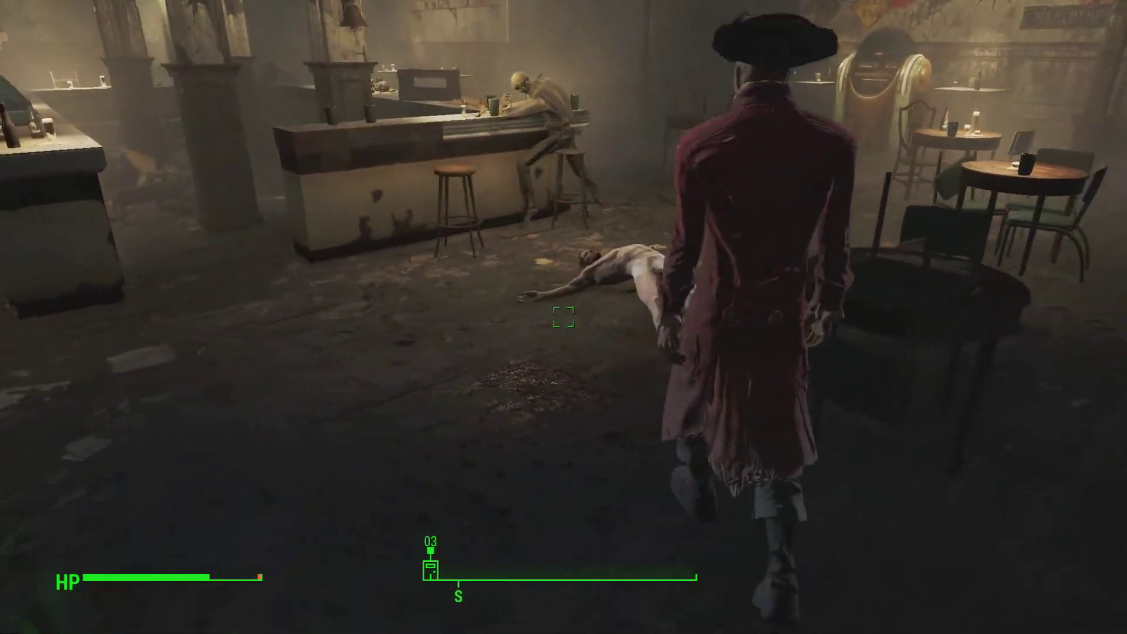
key(w)
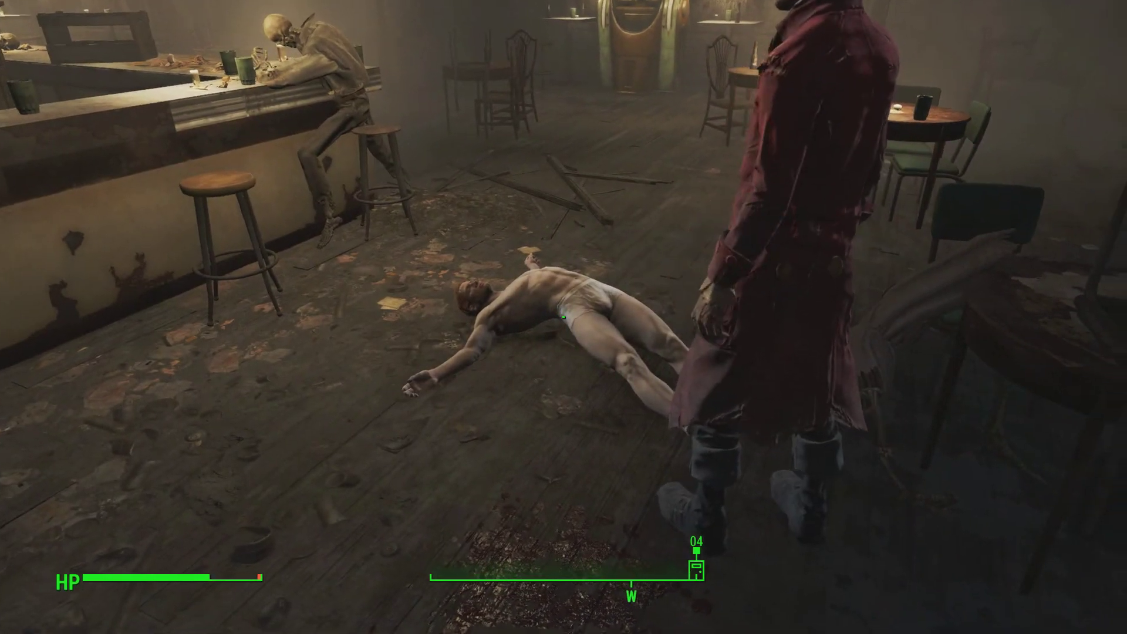
key(space)
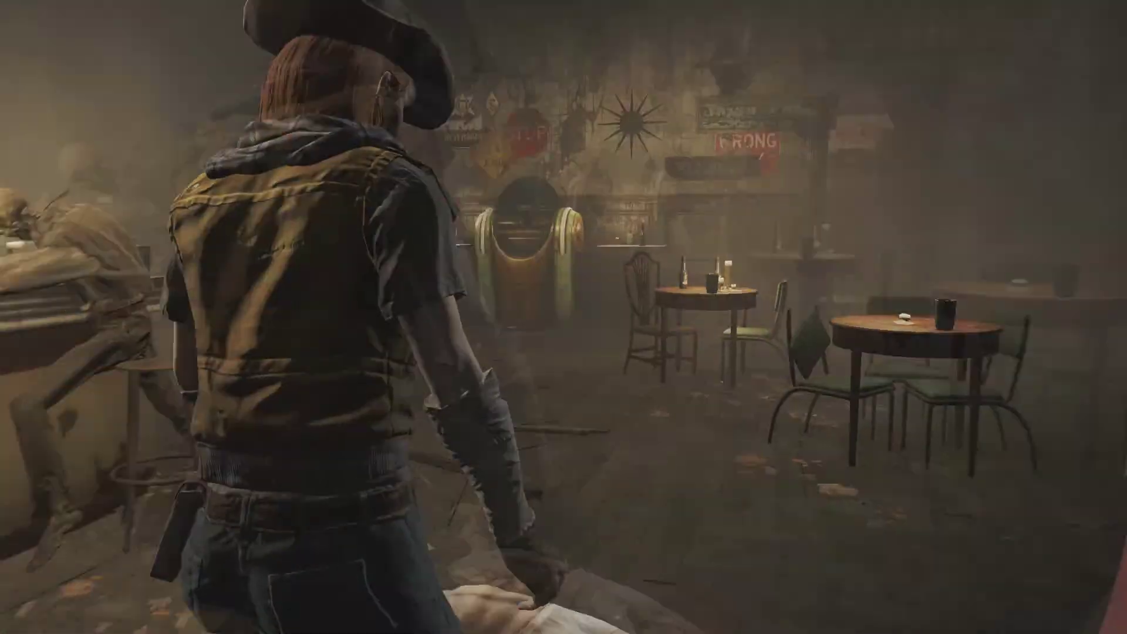